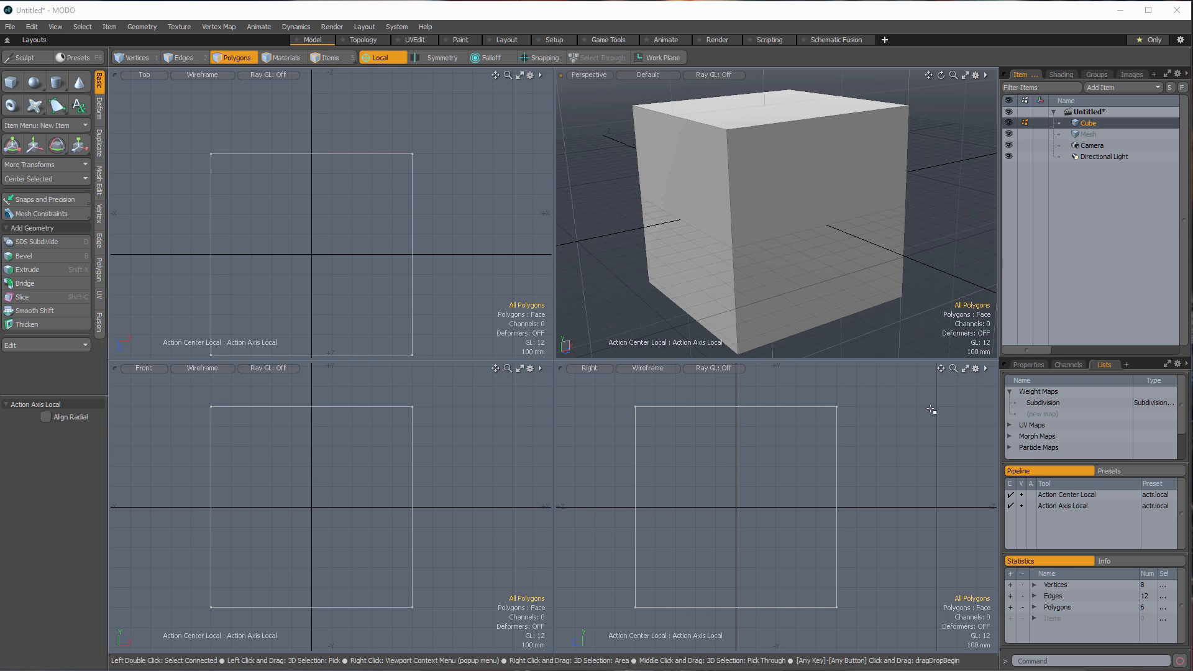
# - Assign a new material named Cube to all polygons of the cube
pyautogui.click(808, 205)
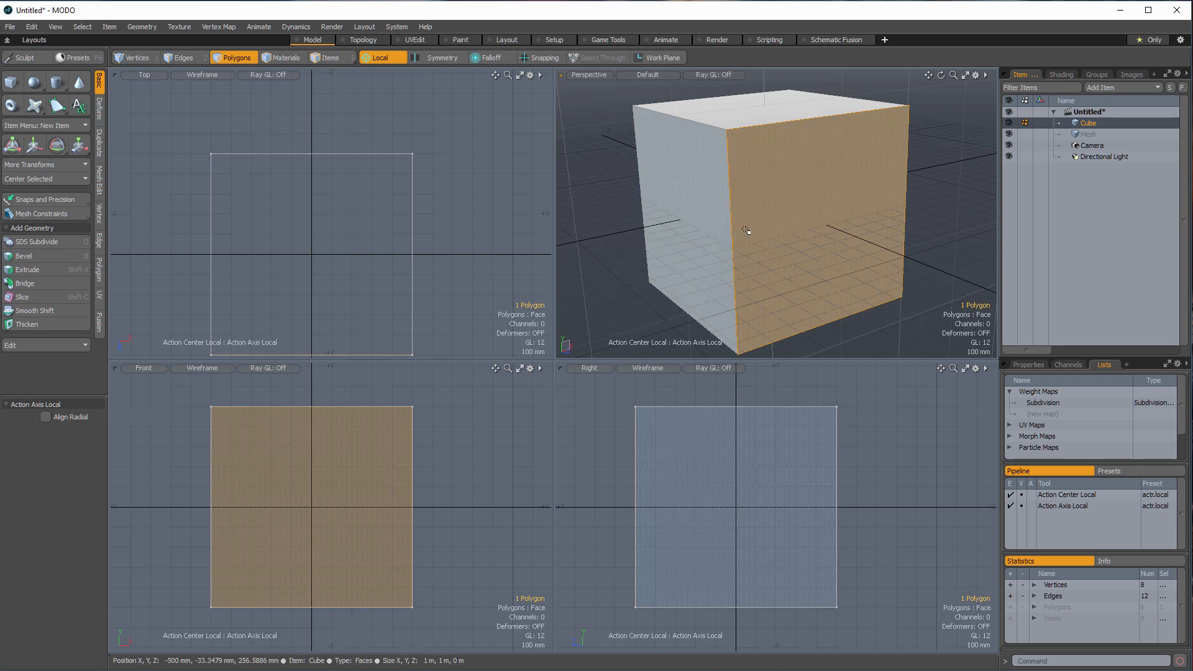
pyautogui.keyDown('alt'); pyautogui.moveTo(749, 228); pyautogui.dragTo(777, 237); pyautogui.keyUp('alt')
pyautogui.click(940, 186)
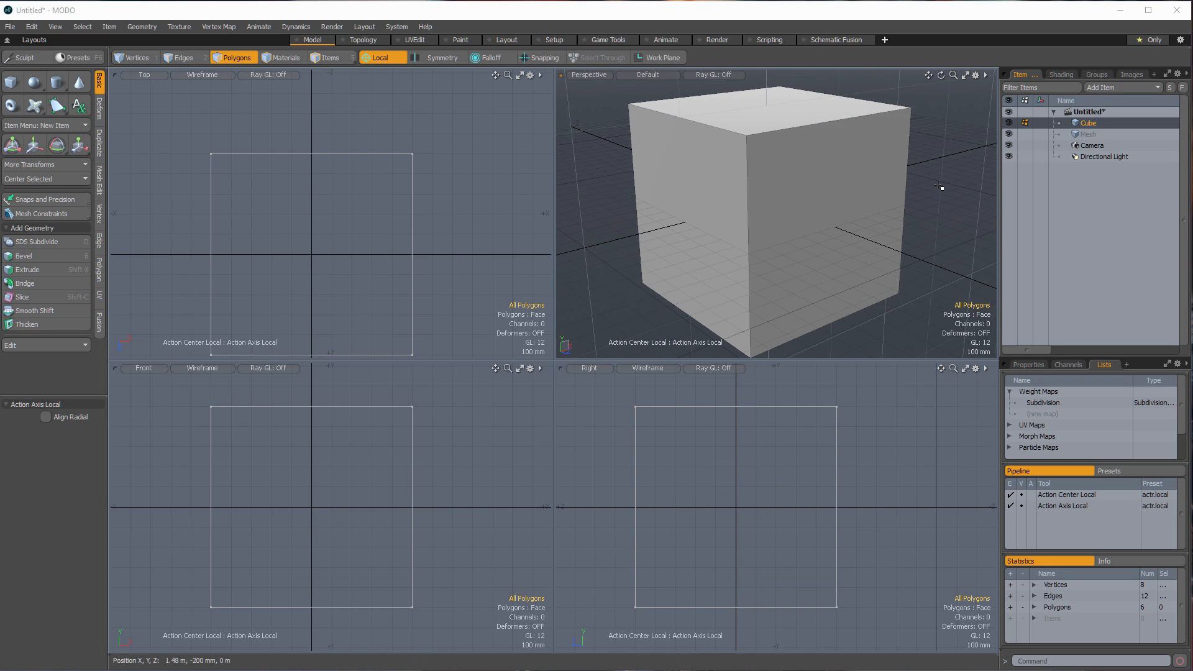
pyautogui.press('m')
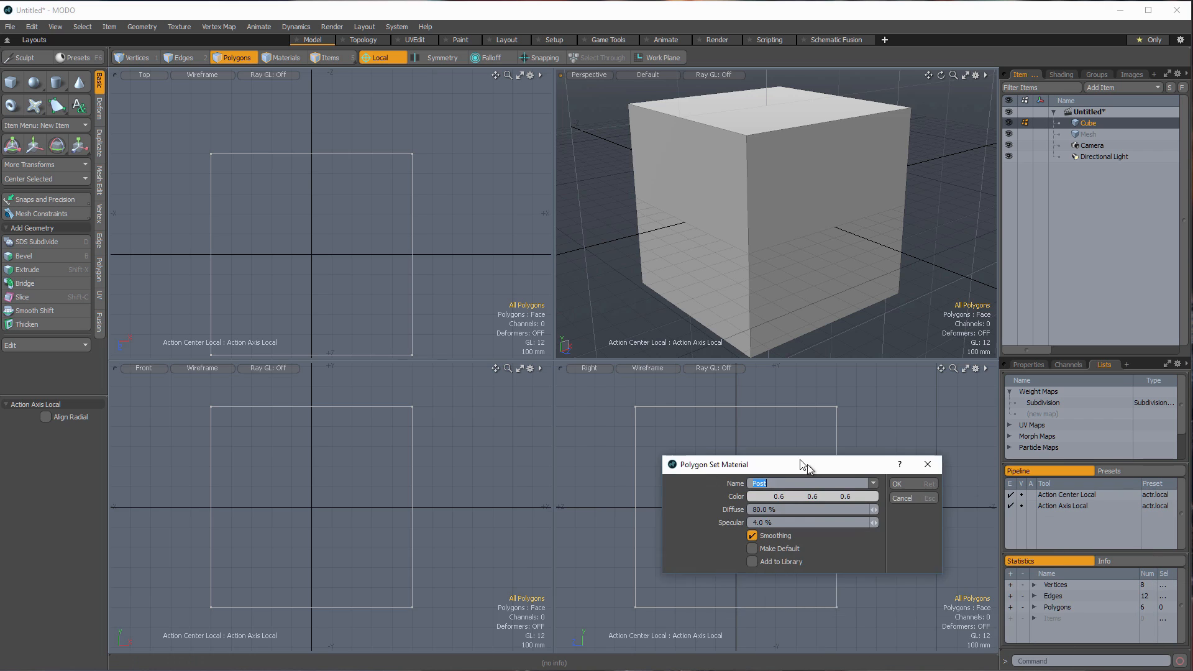
pyautogui.moveTo(801, 461); pyautogui.dragTo(798, 454)
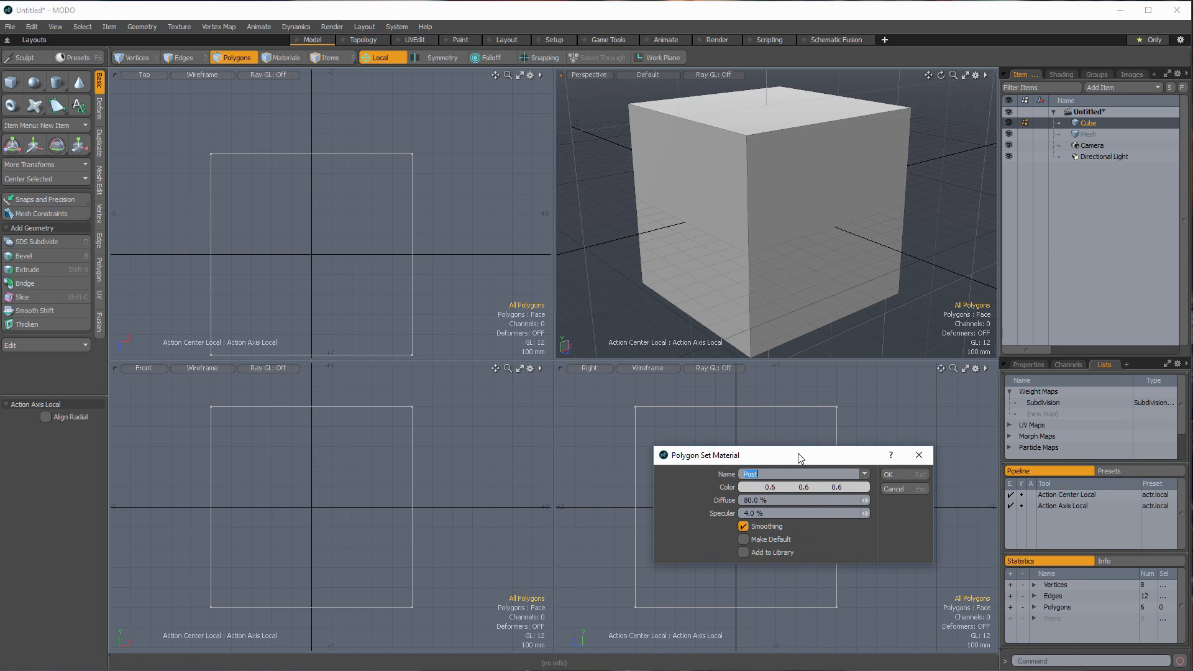
pyautogui.write('Cube')
pyautogui.press('Return')
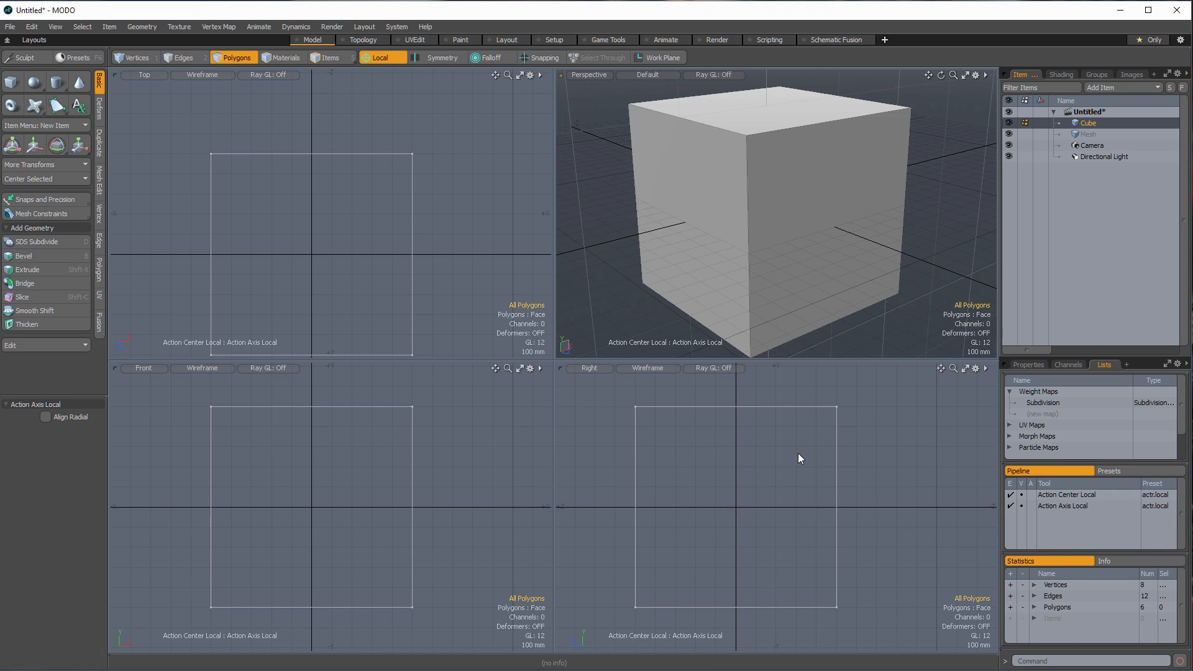
# - In the Render layout, set the 3D view's shading style to Default and start the preview render
pyautogui.click(673, 39)
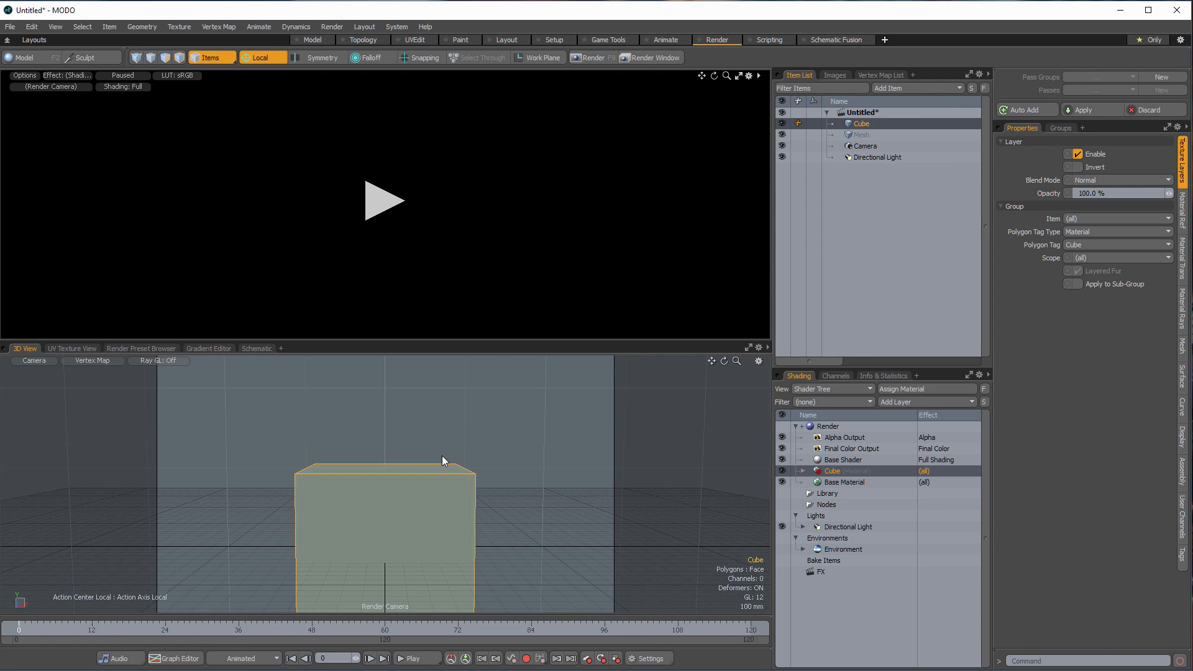
pyautogui.moveTo(407, 503)
pyautogui.keyDown('alt'); pyautogui.mouseDown()
pyautogui.moveTo(418, 458)
pyautogui.moveTo(434, 479)
pyautogui.moveTo(345, 475)
pyautogui.moveTo(187, 429)
pyautogui.mouseUp(); pyautogui.keyUp('alt')
pyautogui.click(92, 360)
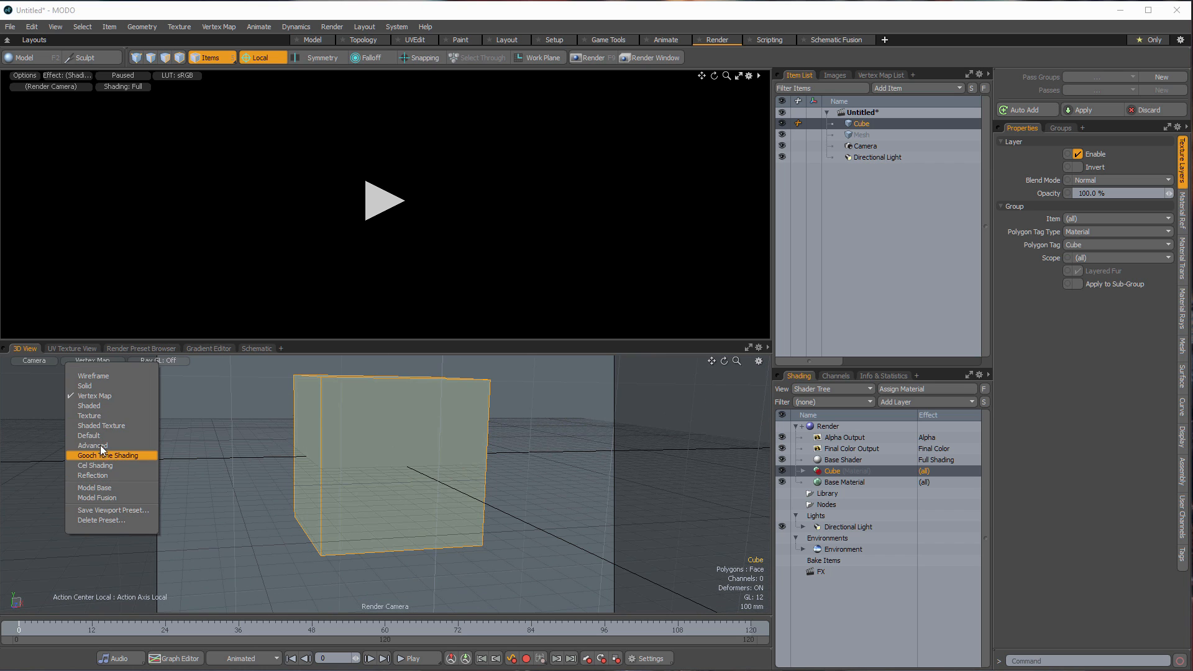
pyautogui.click(89, 436)
pyautogui.click(385, 200)
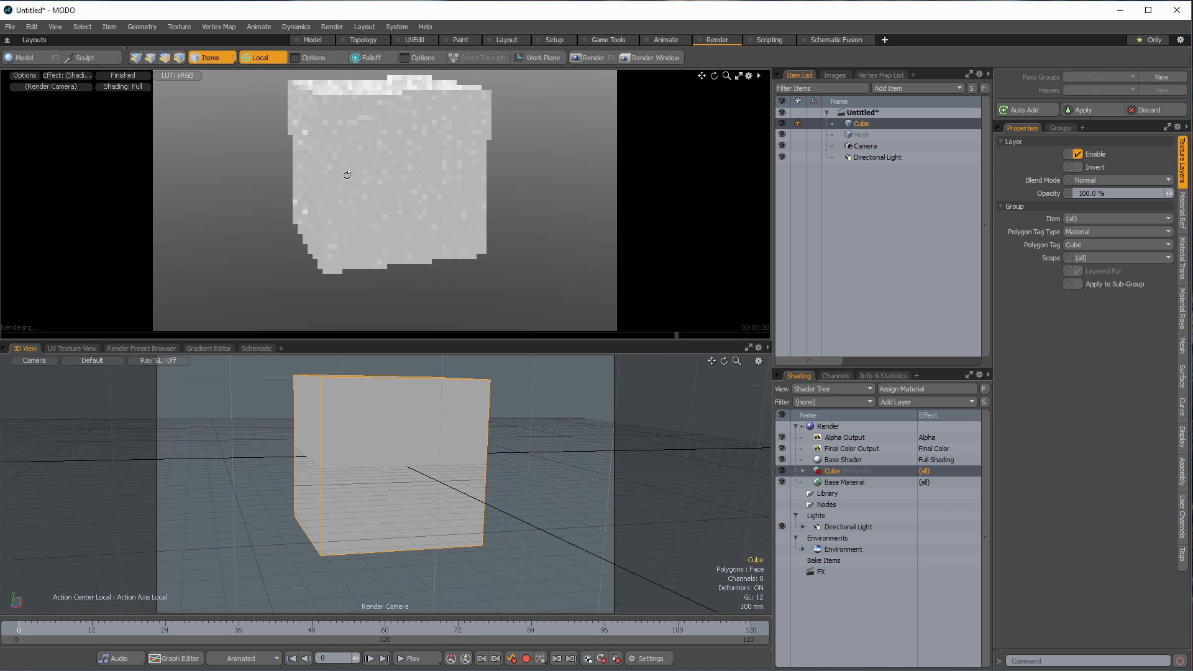
pyautogui.keyDown('alt'); pyautogui.moveTo(347, 175); pyautogui.dragTo(461, 191); pyautogui.keyUp('alt')
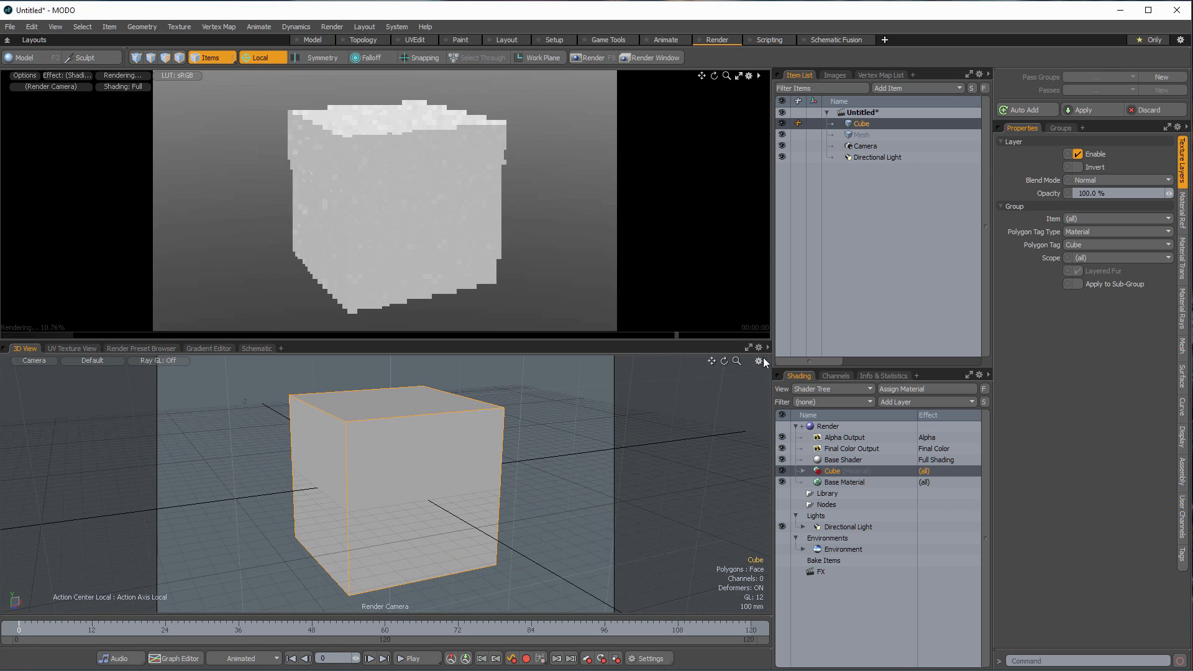
# - Add a Scruffed noise texture from the Enhance:modo Textures above the material in the Cube material group
pyautogui.click(804, 471)
pyautogui.click(843, 482)
pyautogui.click(901, 401)
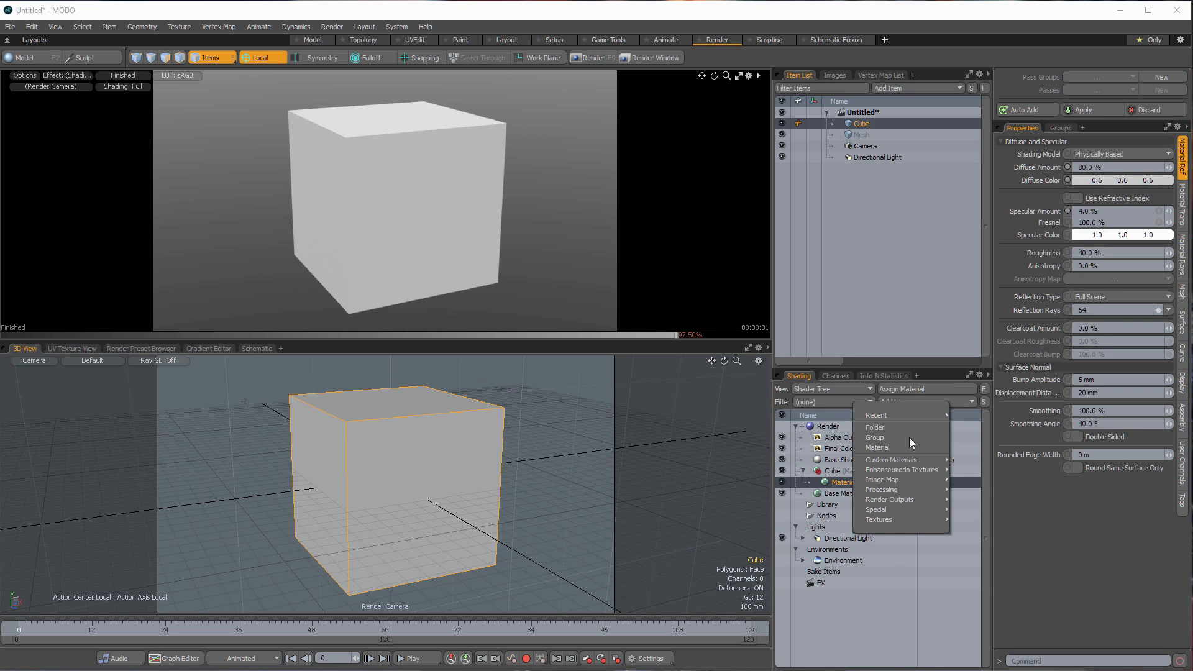
pyautogui.moveTo(912, 472)
pyautogui.moveTo(974, 490)
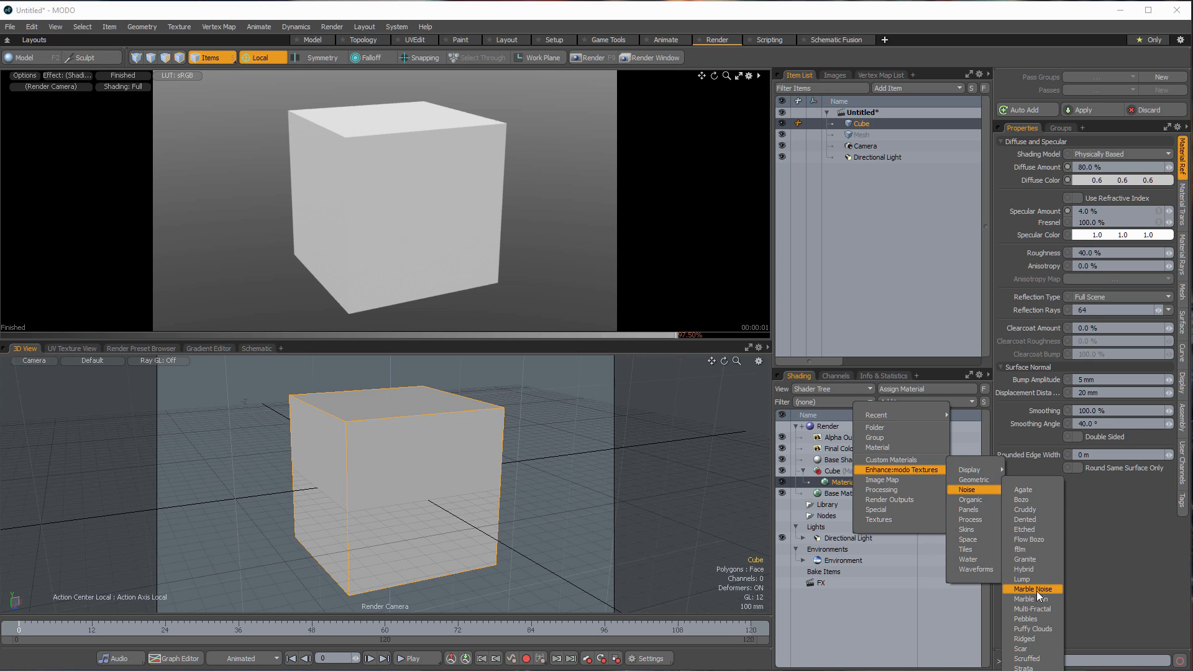
pyautogui.click(1046, 661)
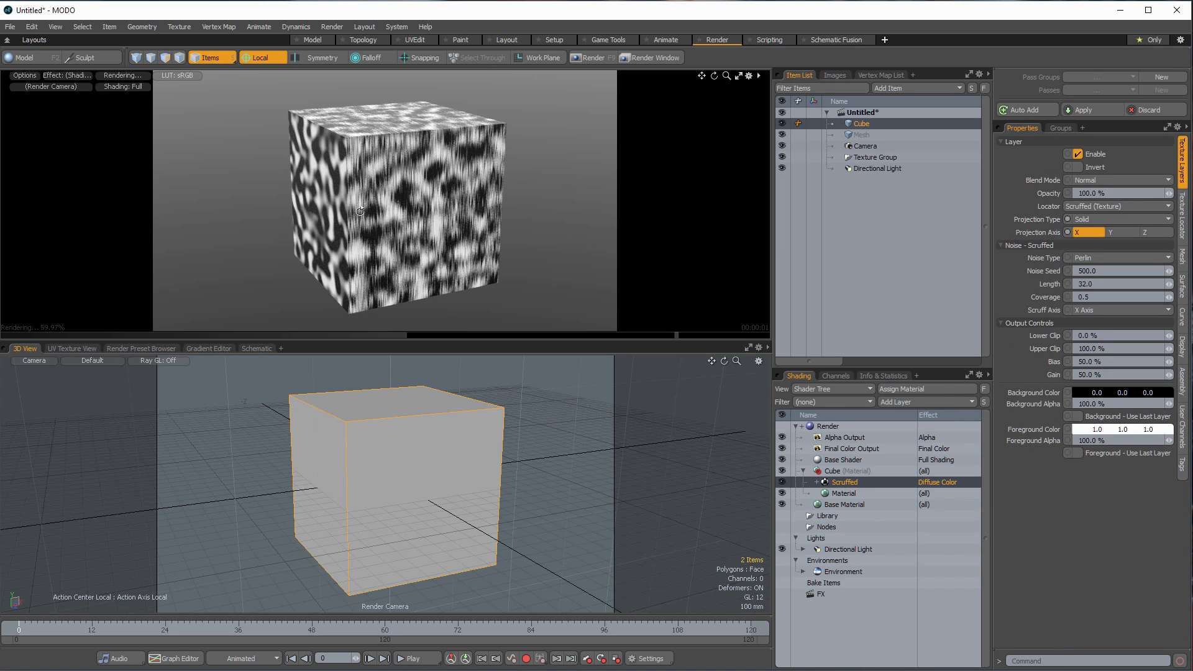
pyautogui.keyDown('alt'); pyautogui.moveTo(454, 172); pyautogui.dragTo(370, 130); pyautogui.keyUp('alt')
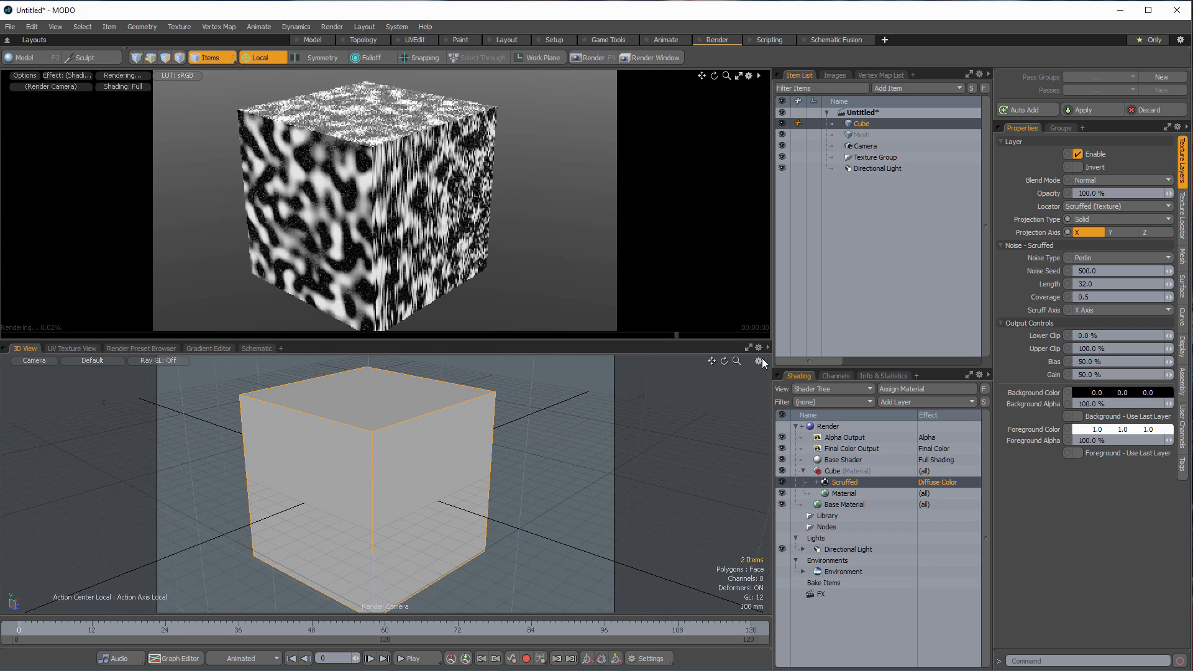
# - Change the Scruffed texture's effect to Displacement and inspect the cube's edges and faces in the preview
pyautogui.rightClick(941, 482)
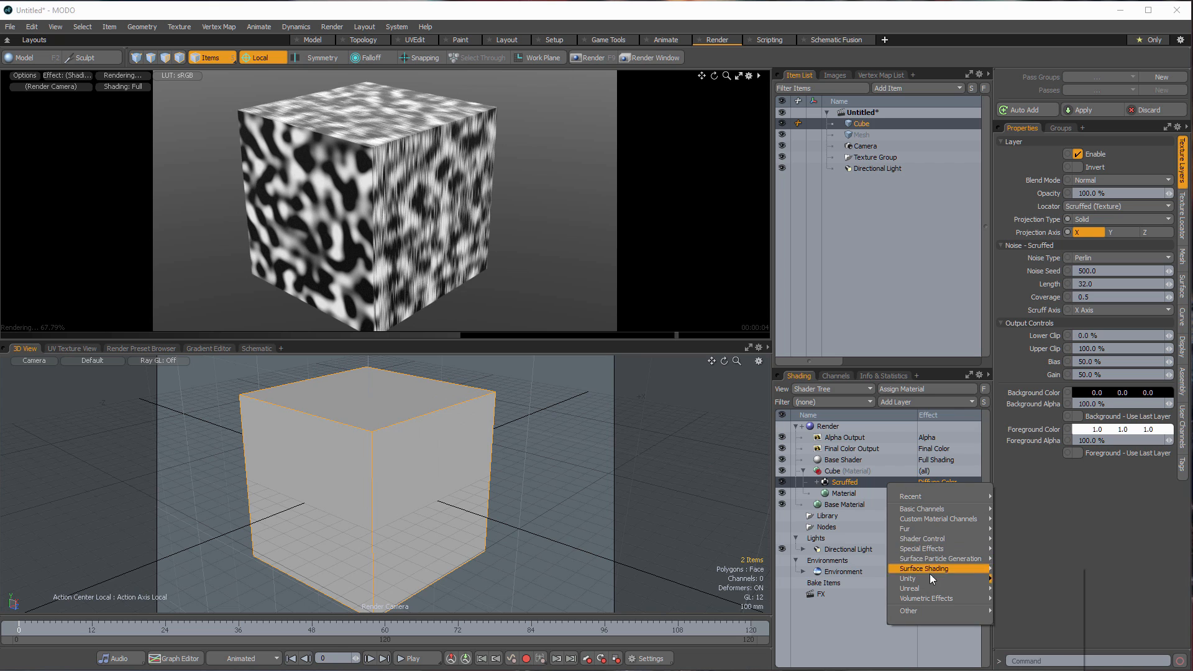
pyautogui.moveTo(930, 570)
pyautogui.click(1022, 588)
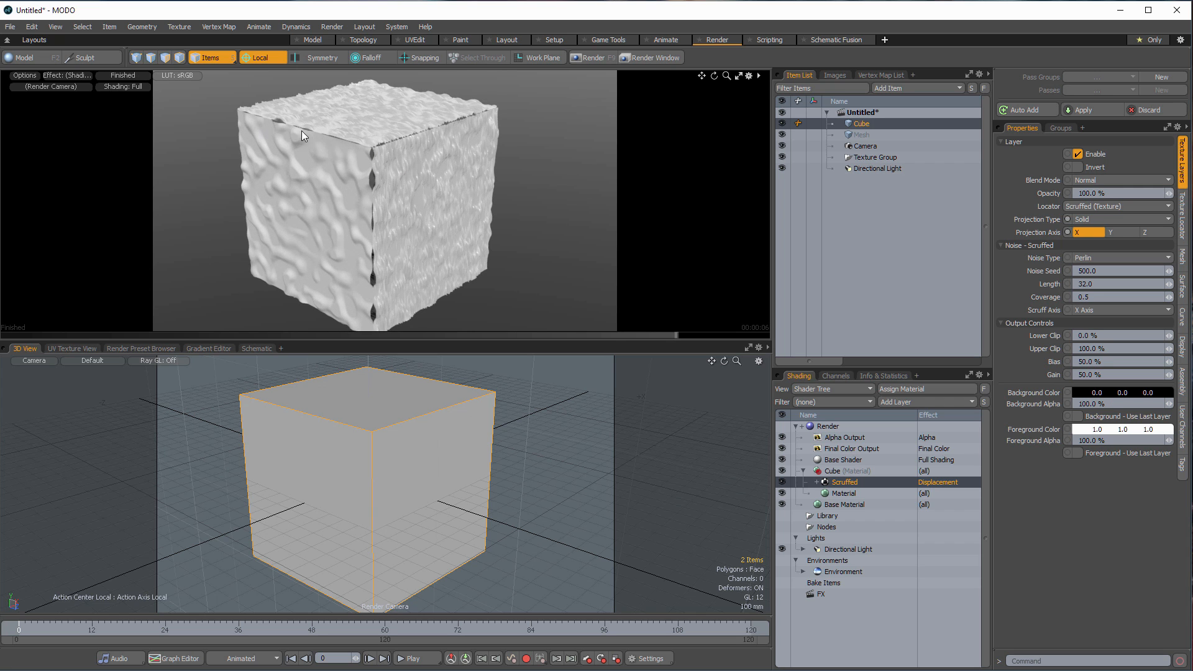
pyautogui.keyDown('ctrl'); pyautogui.keyDown('alt'); pyautogui.moveTo(302, 132); pyautogui.dragTo(268, 145); pyautogui.keyUp('alt'); pyautogui.keyUp('ctrl')
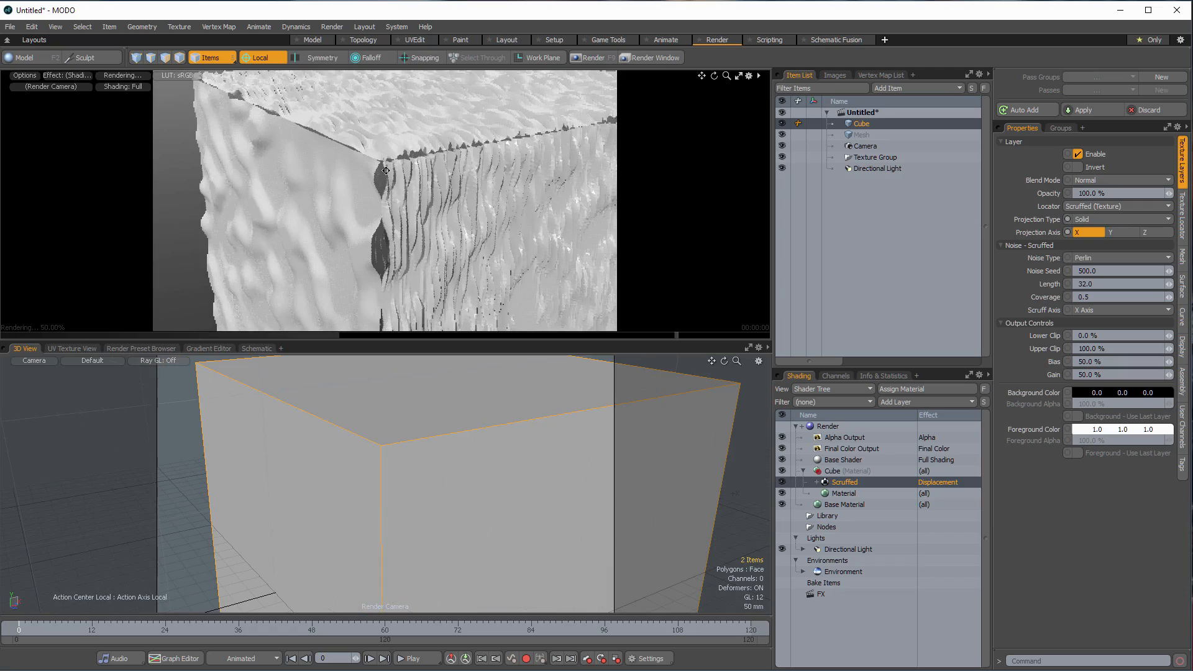
pyautogui.keyDown('alt'); pyautogui.keyDown('shift'); pyautogui.moveTo(386, 170); pyautogui.dragTo(362, 151); pyautogui.keyUp('shift'); pyautogui.keyUp('alt')
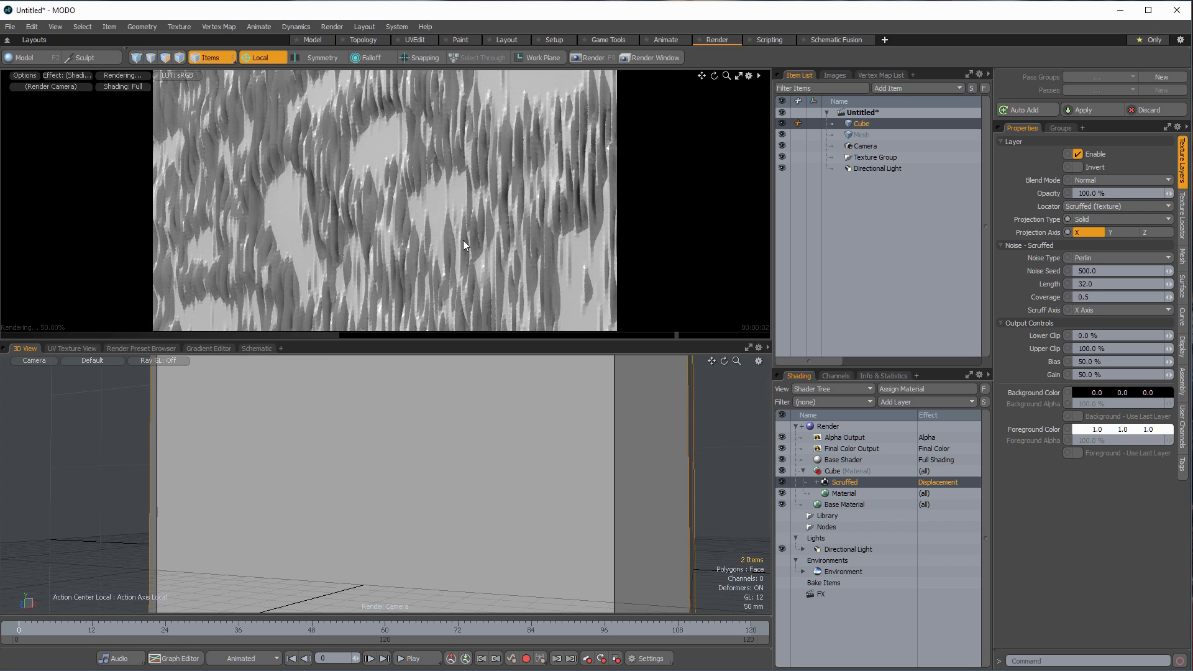
pyautogui.keyDown('alt'); pyautogui.moveTo(365, 184); pyautogui.dragTo(336, 124); pyautogui.keyUp('alt')
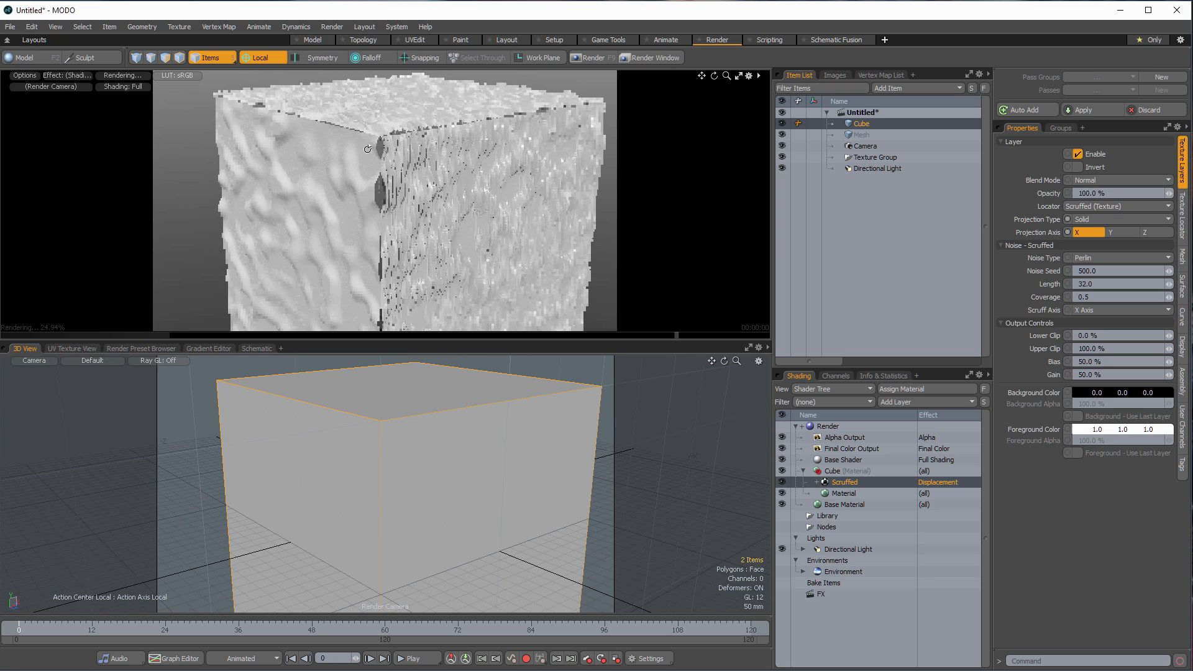
# - Switch the 3D viewport from the camera view to Perspective
pyautogui.keyDown('ctrl'); pyautogui.keyDown('alt'); pyautogui.moveTo(386, 447); pyautogui.dragTo(342, 460); pyautogui.keyUp('alt'); pyautogui.keyUp('ctrl')
pyautogui.hotkey('ctrl', 'space')
pyautogui.click(419, 435)
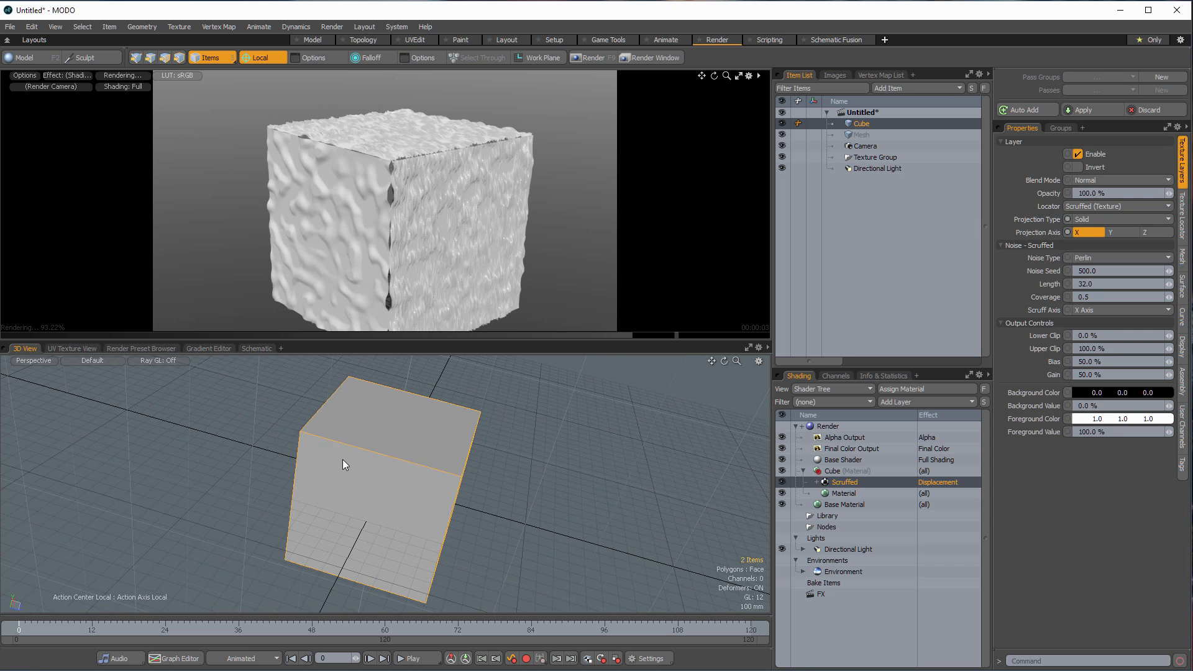
# - Assign a new material named Flat to five faces of the cube, leaving out one side face
pyautogui.keyDown('alt'); pyautogui.moveTo(467, 475); pyautogui.dragTo(420, 468); pyautogui.keyUp('alt')
pyautogui.press('3')
pyautogui.click(424, 475)
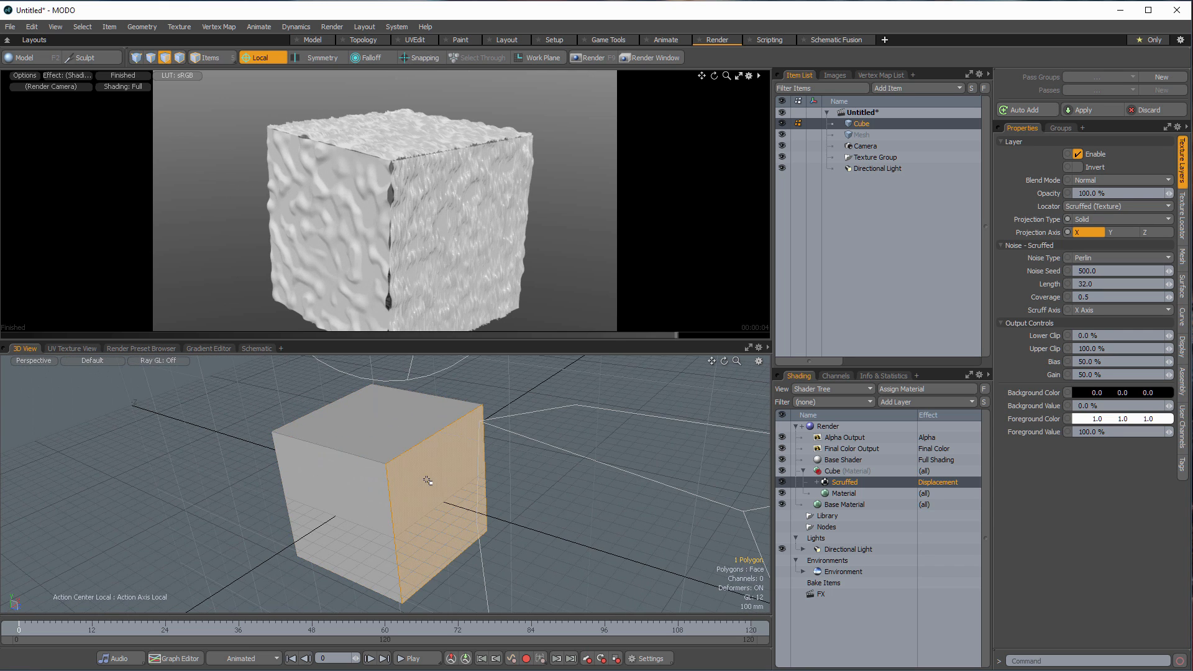
pyautogui.hotkey('shift', 'Up')
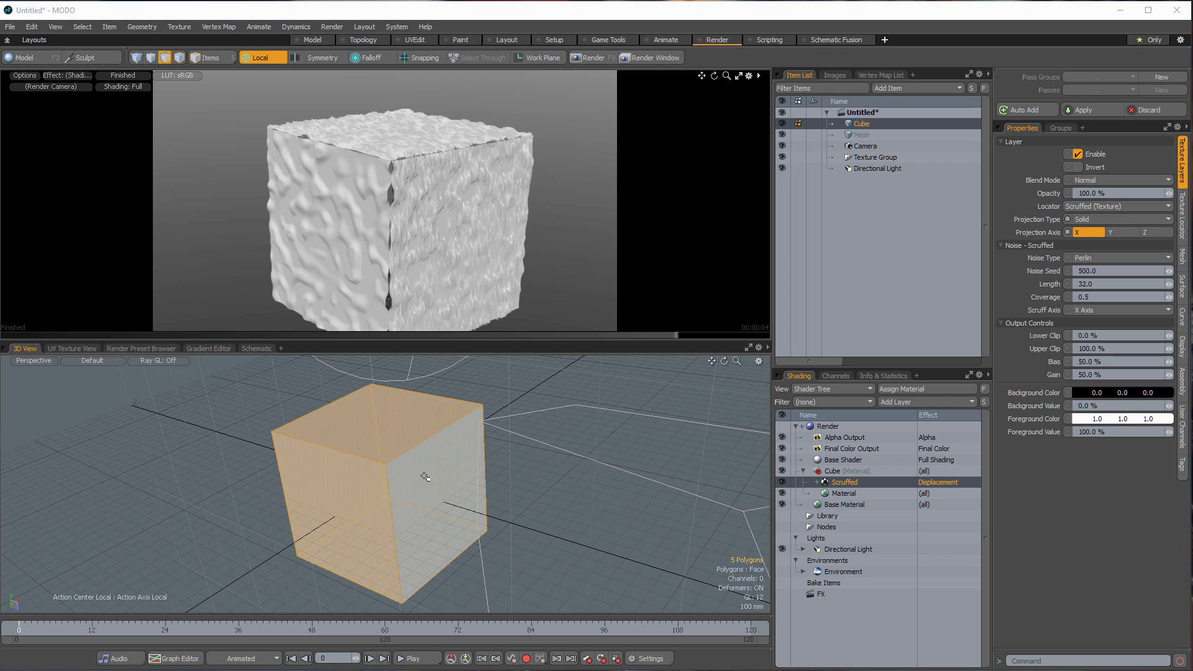
pyautogui.write('m')
pyautogui.write('Flat')
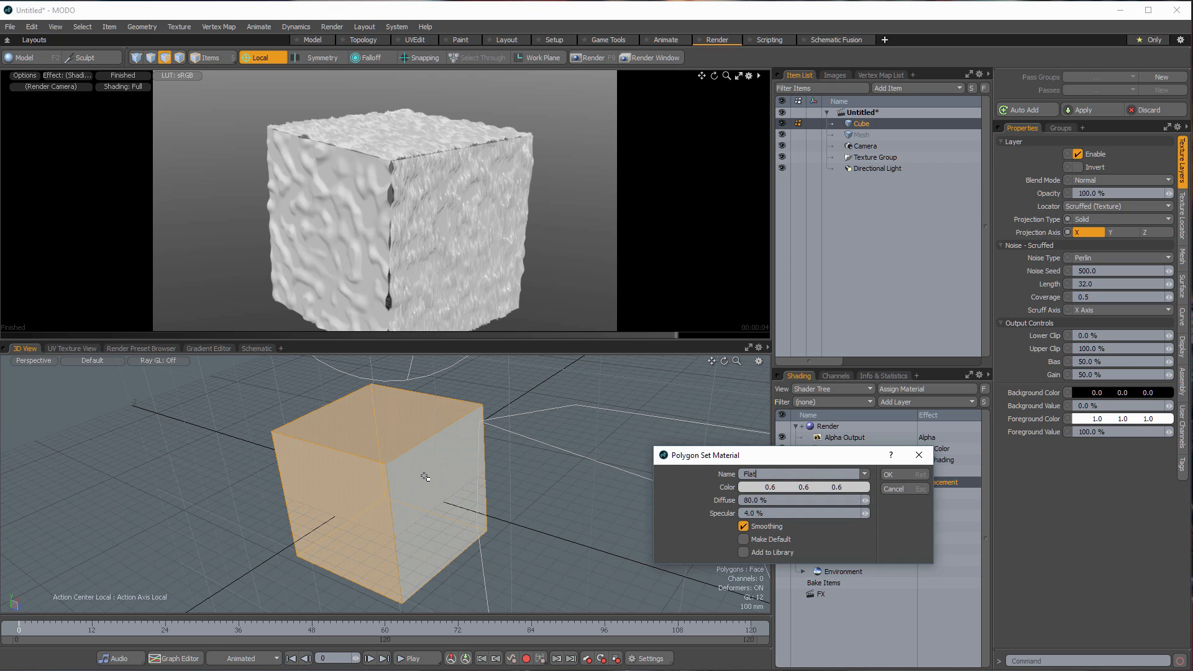
pyautogui.press('Return')
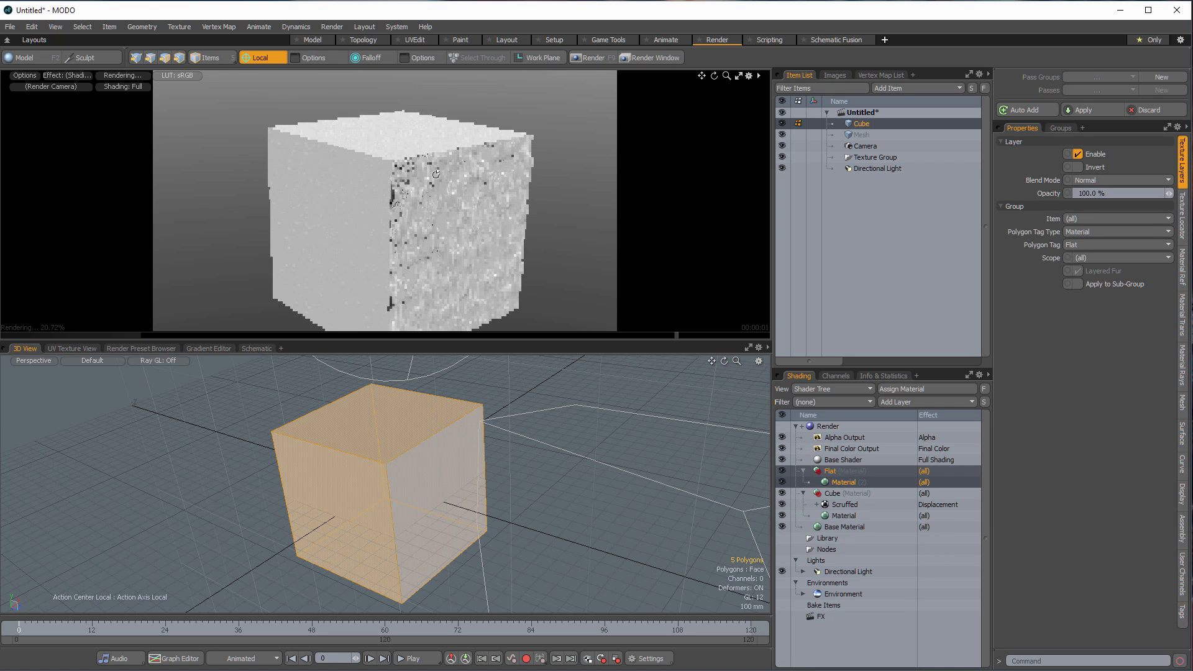
pyautogui.keyDown('alt'); pyautogui.moveTo(464, 170); pyautogui.dragTo(365, 170); pyautogui.keyUp('alt')
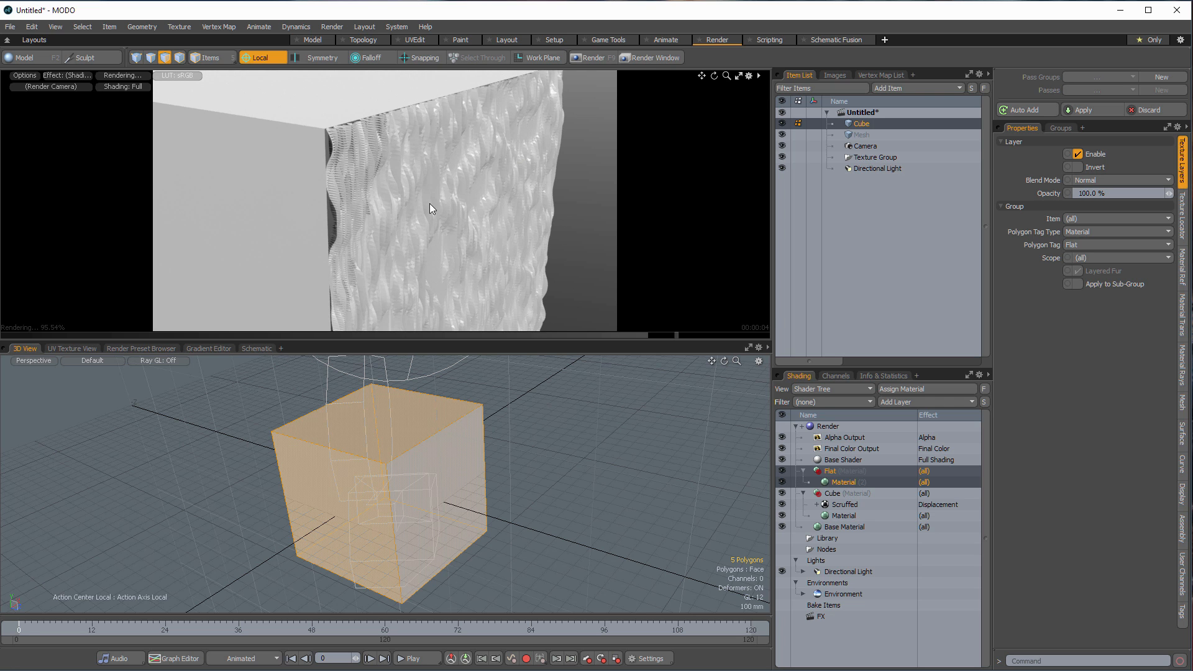
pyautogui.keyDown('alt'); pyautogui.moveTo(434, 206); pyautogui.dragTo(381, 163); pyautogui.keyUp('alt')
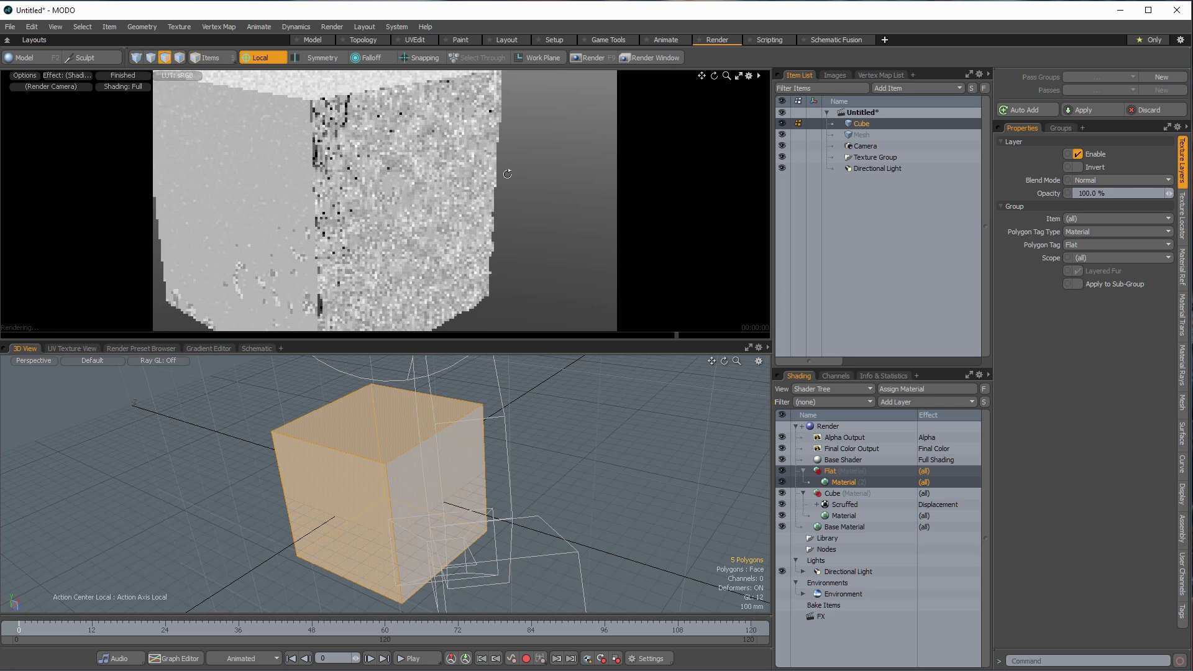
# - Set the Scruffed displacement texture's background value to -50% and its foreground value to 50%
pyautogui.click(850, 516)
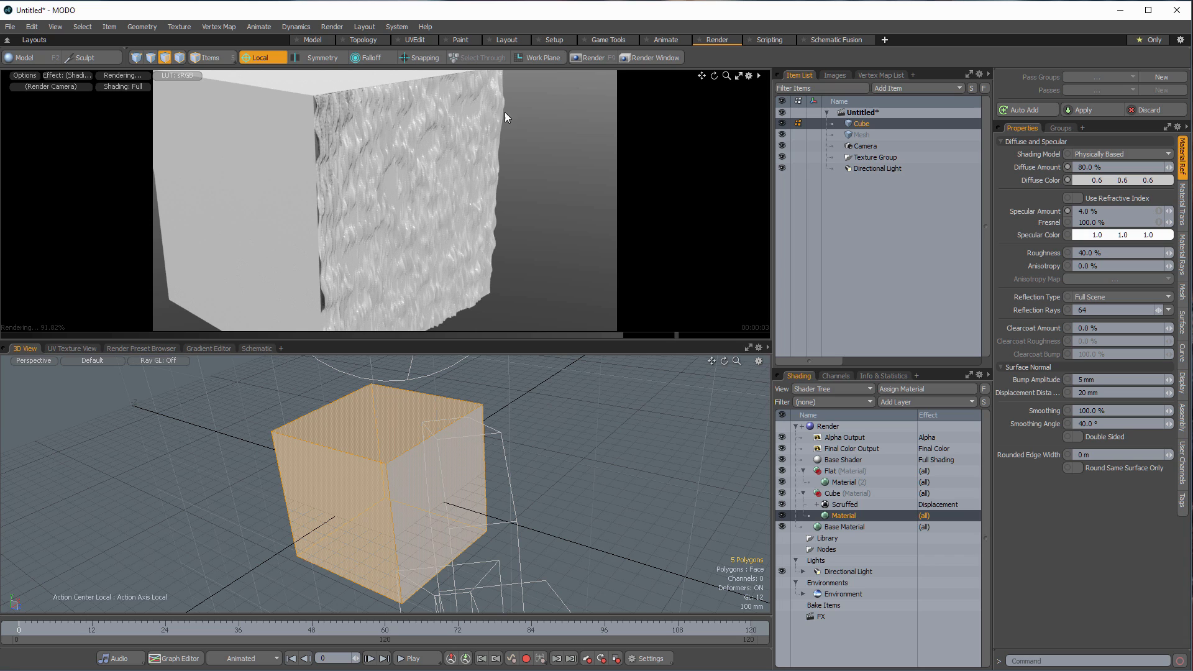
pyautogui.click(844, 503)
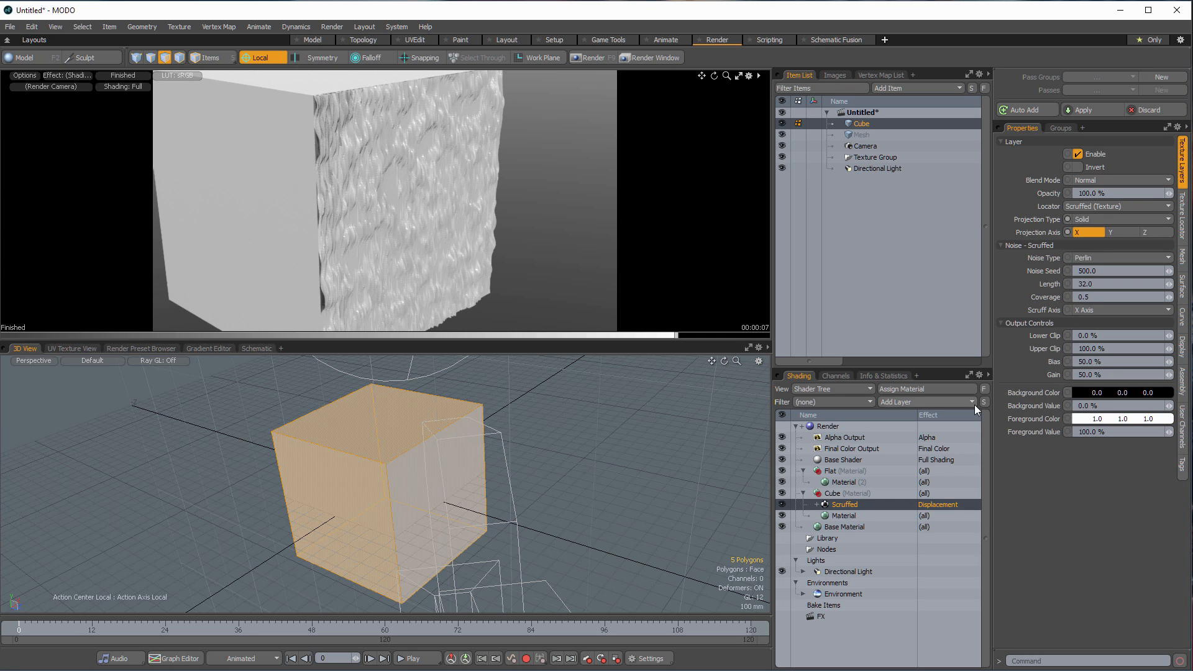
pyautogui.click(1099, 406)
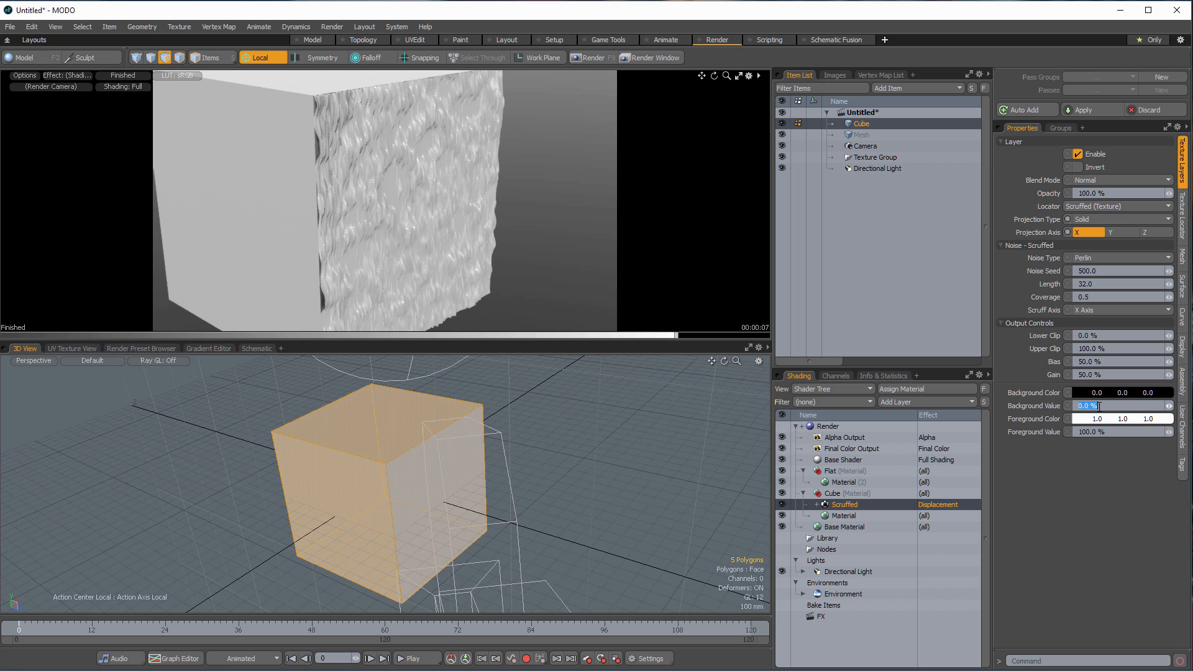
pyautogui.write('-50')
pyautogui.press('Return')
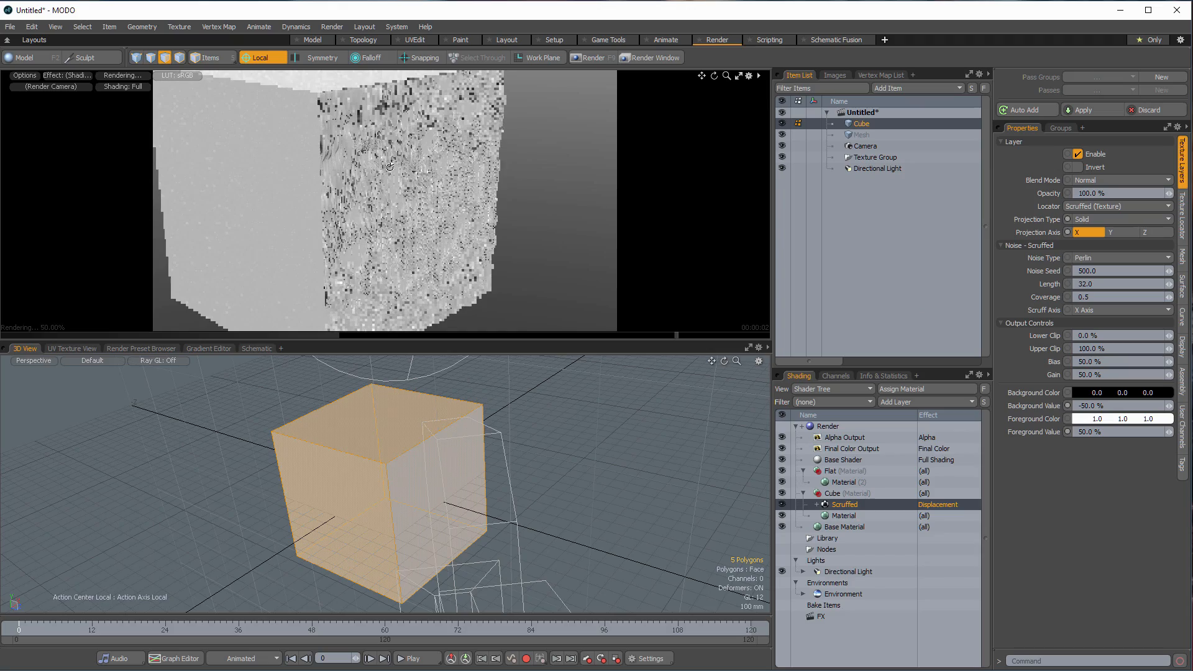
pyautogui.moveTo(311, 173)
pyautogui.keyDown('alt'); pyautogui.mouseDown()
pyautogui.moveTo(262, 173)
pyautogui.moveTo(394, 147)
pyautogui.moveTo(319, 174)
pyautogui.mouseUp(); pyautogui.keyUp('alt')
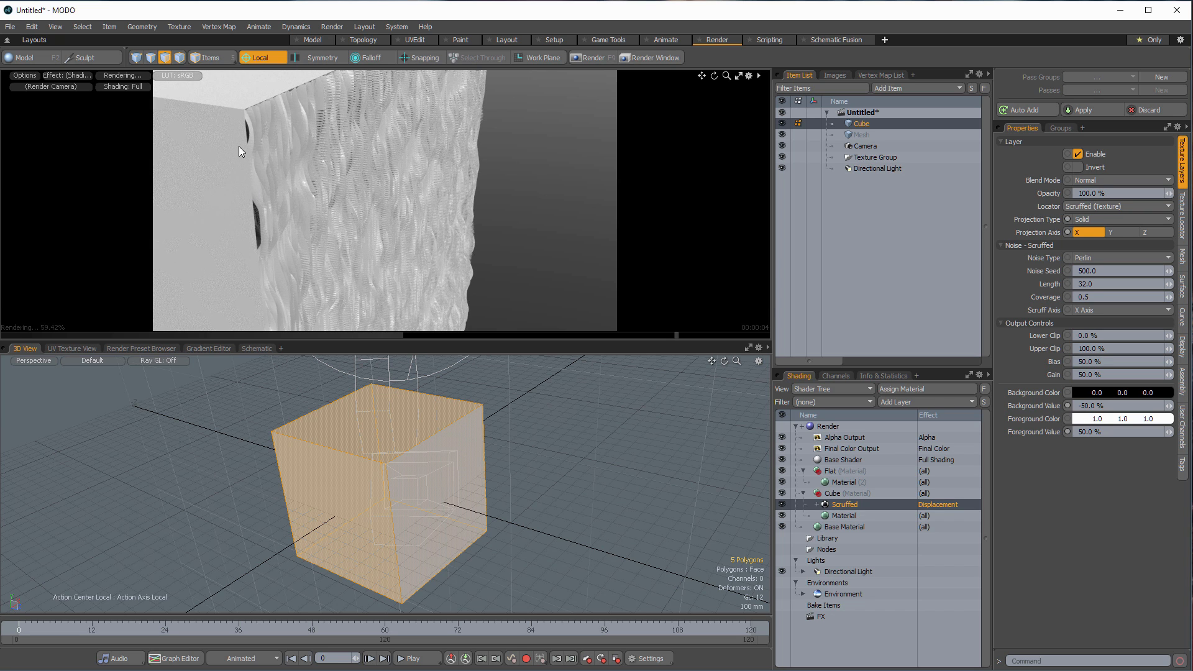
pyautogui.keyDown('alt'); pyautogui.moveTo(268, 238); pyautogui.dragTo(401, 153); pyautogui.keyUp('alt')
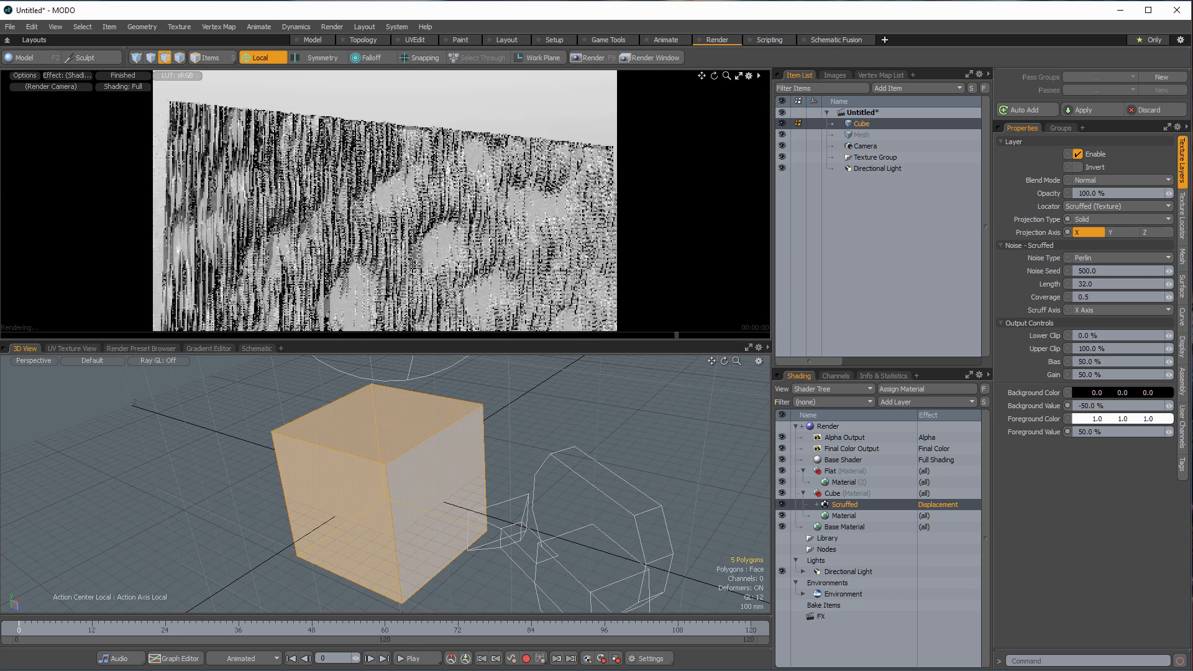
# - Set the Scruffed texture's background value to -100% and its foreground value to 0%, and inspect the displaced face
pyautogui.click(1123, 405)
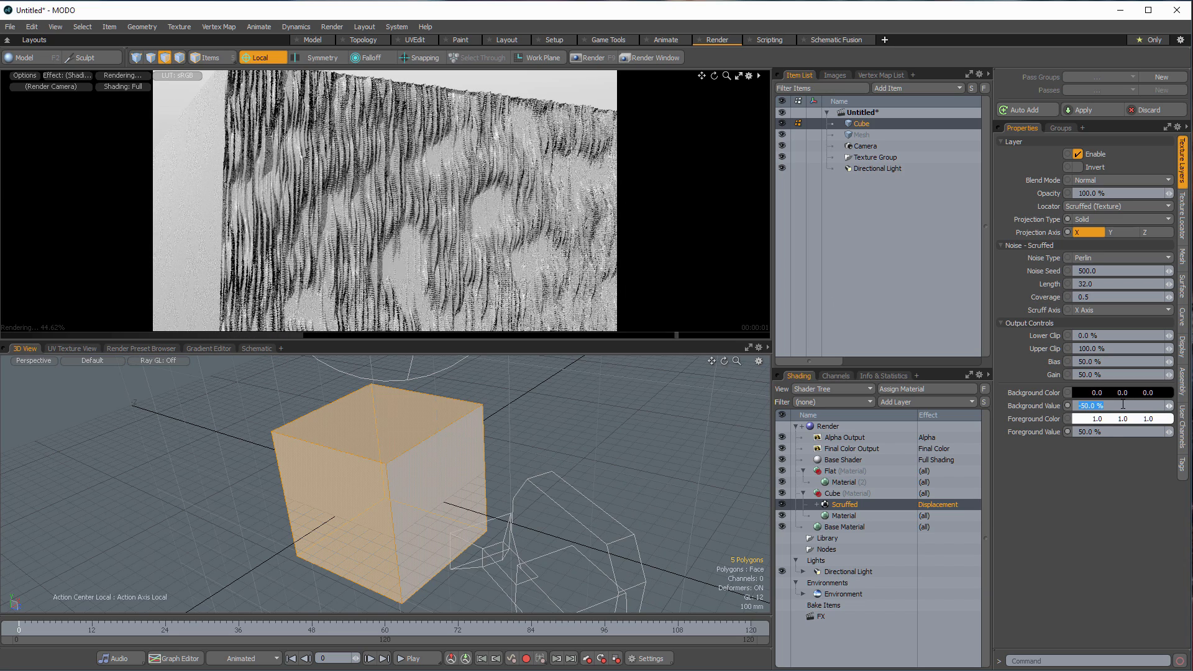
pyautogui.write('-100')
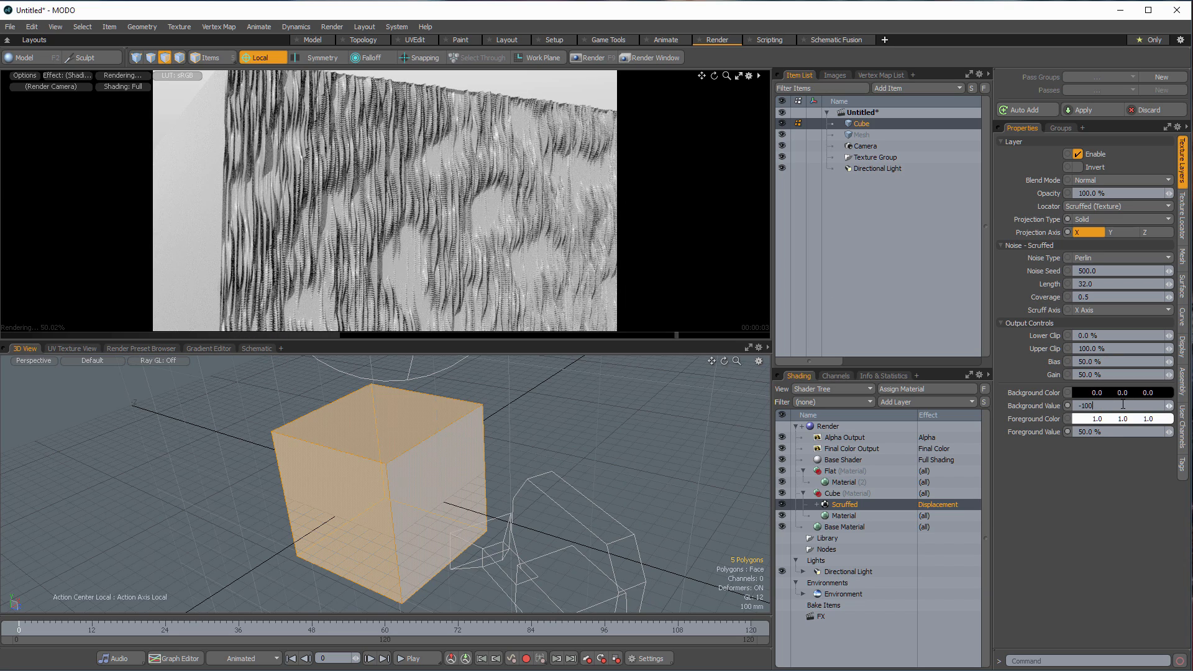
pyautogui.press('Tab')
pyautogui.write('0')
pyautogui.press('Return')
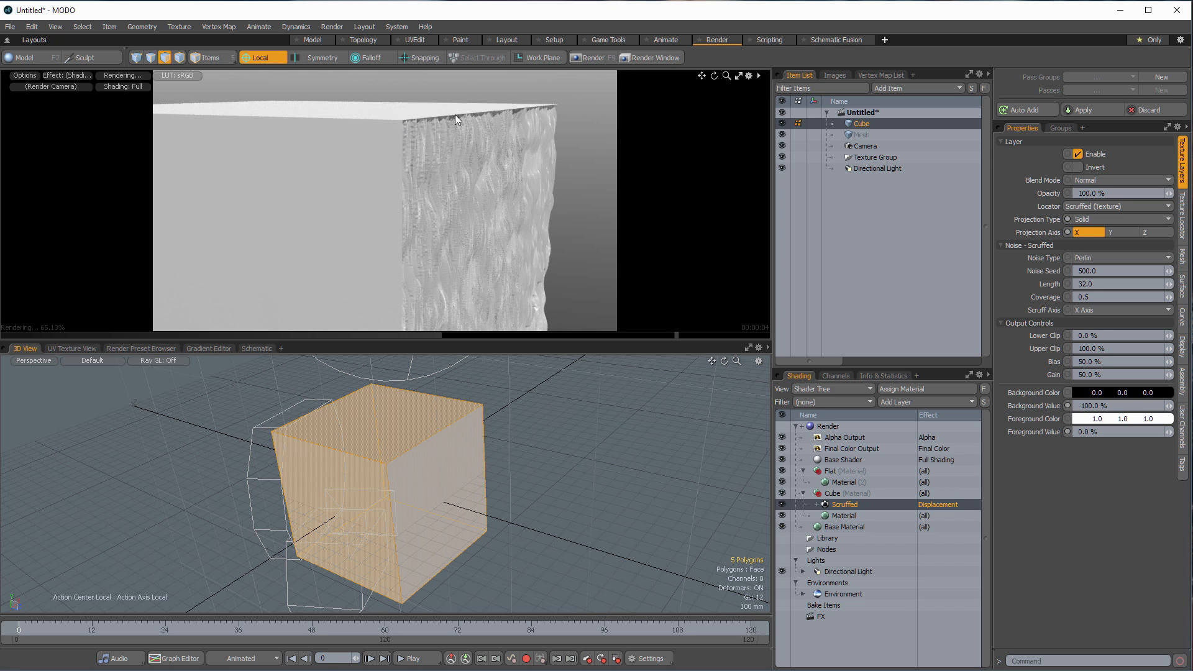
pyautogui.keyDown('alt'); pyautogui.moveTo(485, 191); pyautogui.dragTo(439, 182); pyautogui.keyUp('alt')
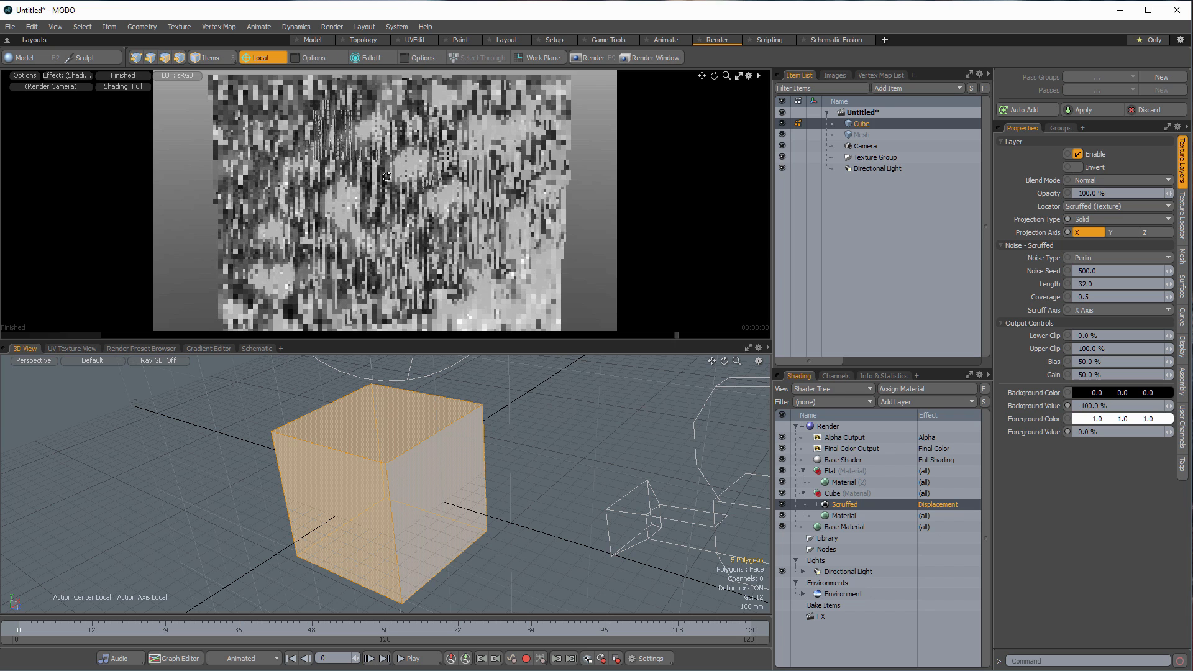
# - Set the Scruffed texture's background value to 0% and its foreground value to 100%
pyautogui.keyDown('alt'); pyautogui.moveTo(343, 163); pyautogui.dragTo(436, 189); pyautogui.keyUp('alt')
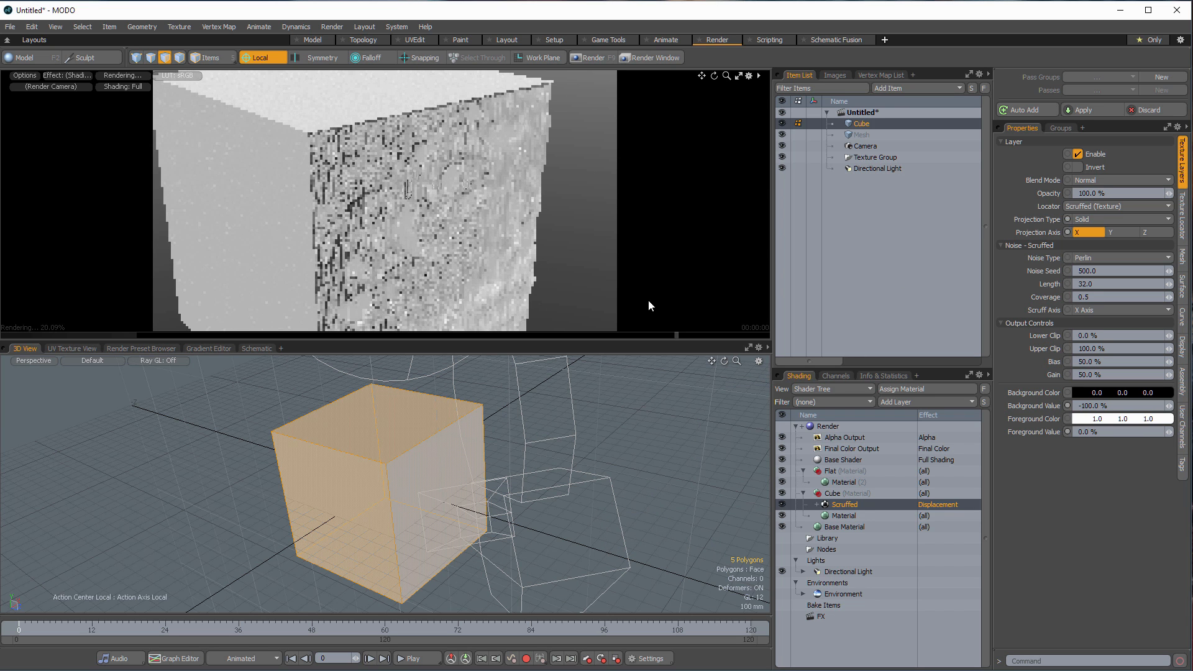
pyautogui.click(1100, 406)
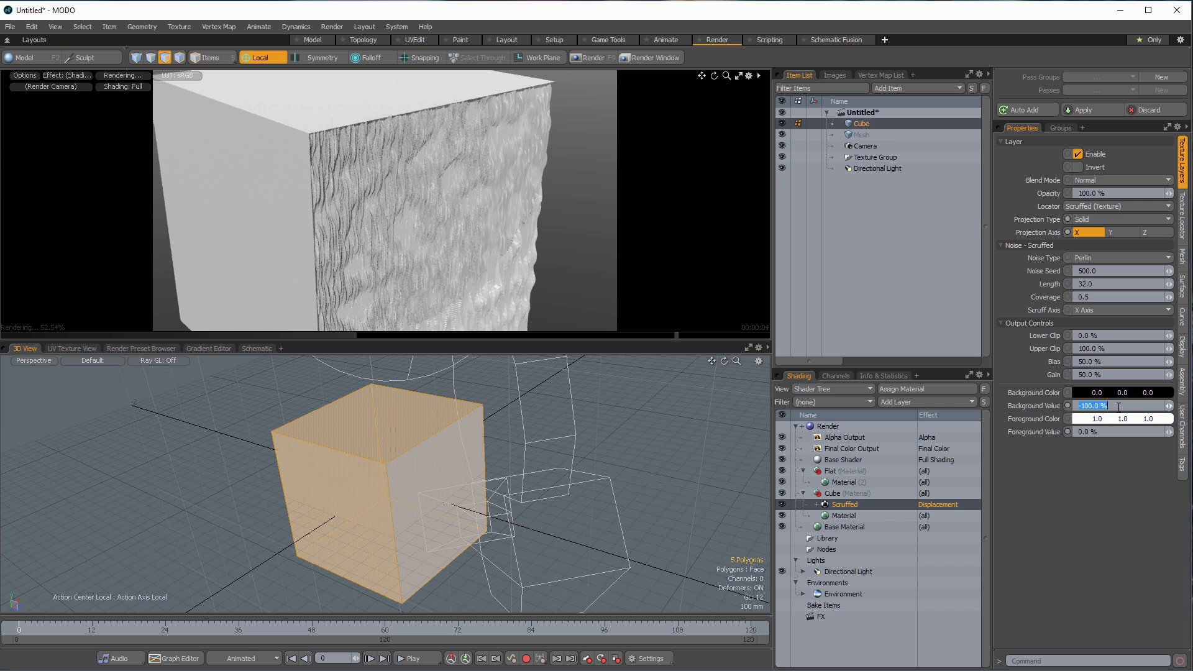
pyautogui.write('0')
pyautogui.press('Tab')
pyautogui.write('100')
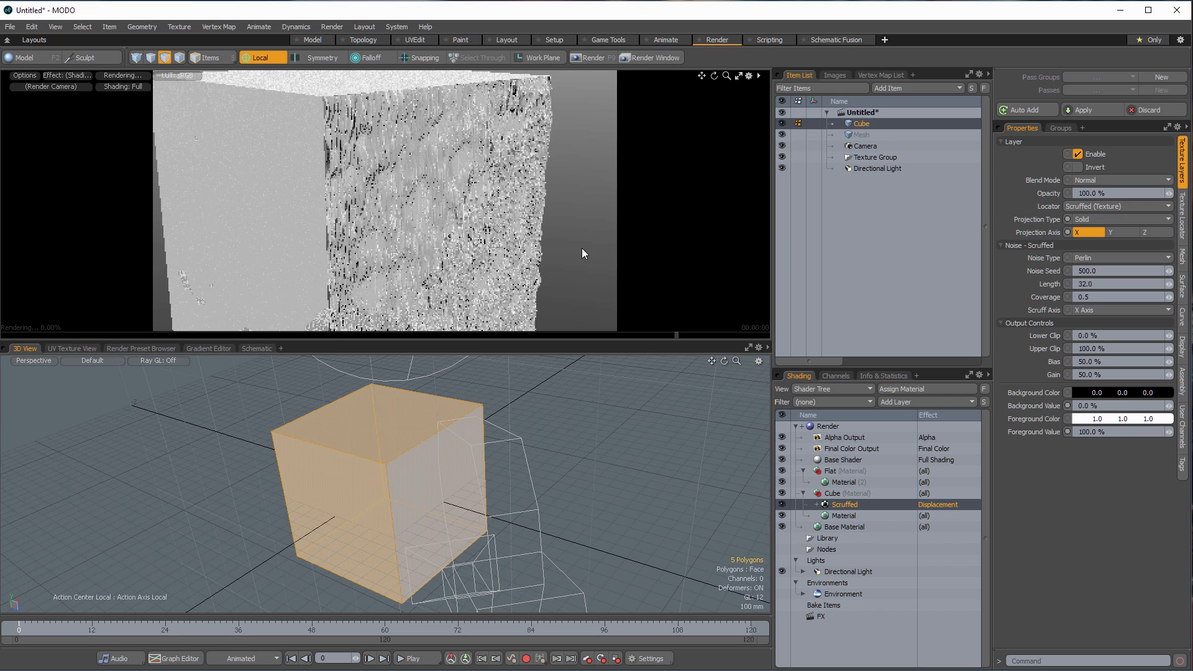
# - Assign the Cube material to all six faces of the cube and clear the selection
pyautogui.doubleClick(374, 485)
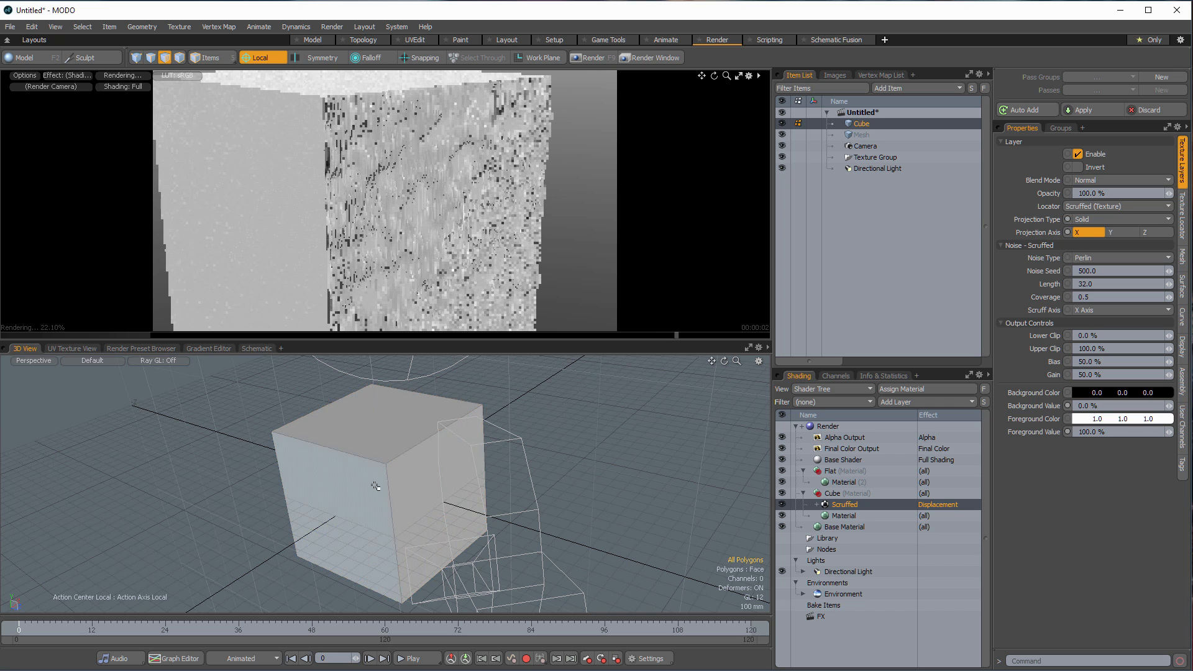
pyautogui.press('m')
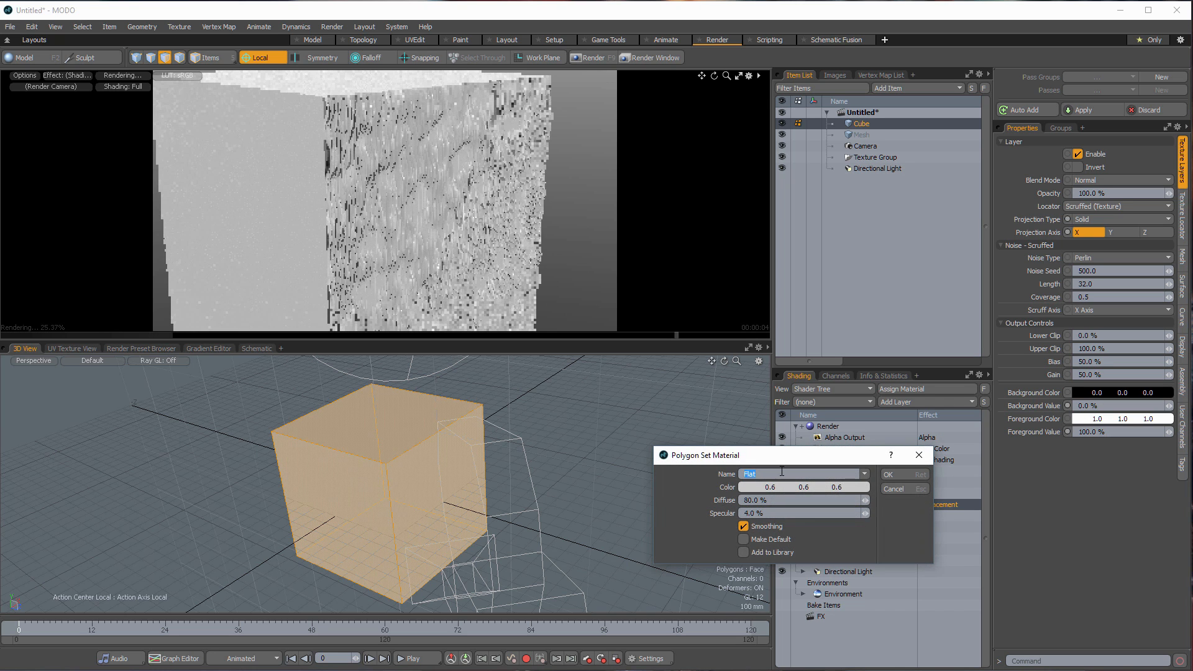
pyautogui.click(896, 474)
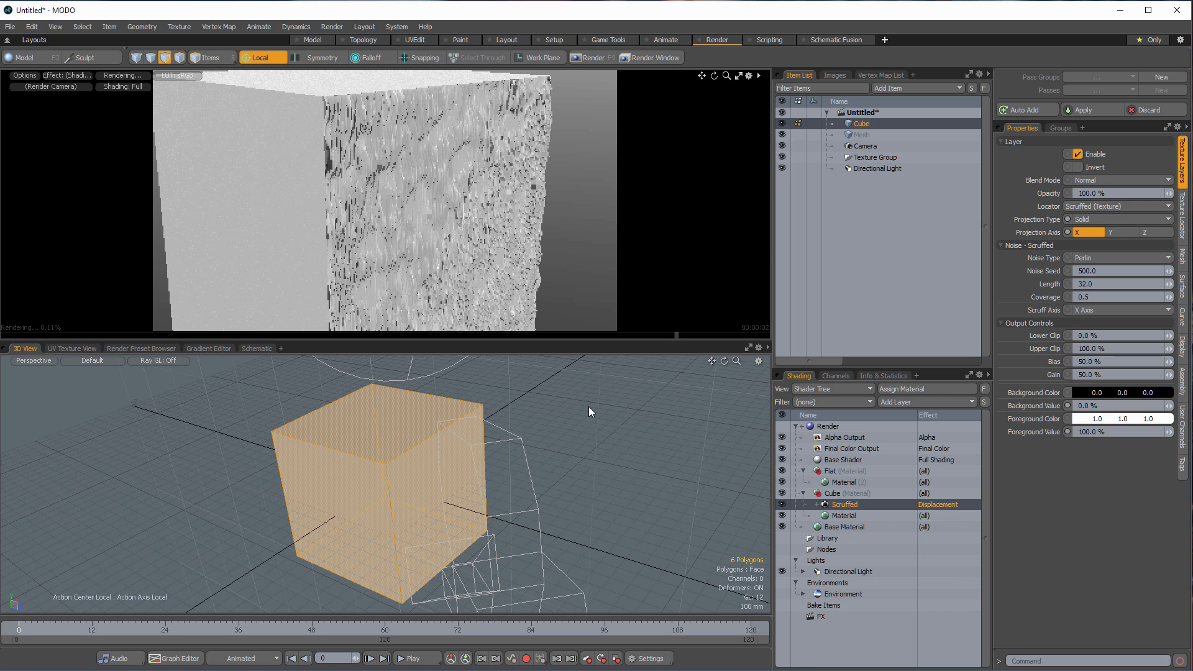
pyautogui.click(608, 476)
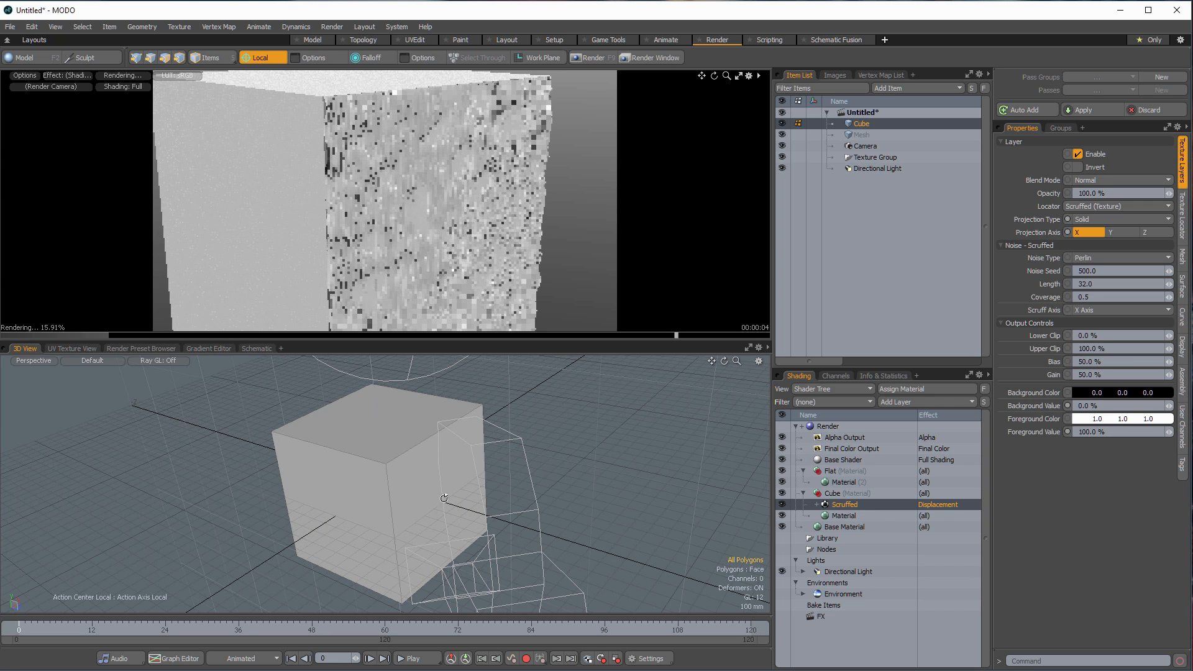
# - Convert the cube to a Catmull-Clark subdivision surface and inspect its displacement in the render preview
pyautogui.keyDown('alt'); pyautogui.keyDown('shift'); pyautogui.moveTo(439, 498); pyautogui.dragTo(450, 499); pyautogui.keyUp('shift'); pyautogui.keyUp('alt')
pyautogui.keyDown('alt'); pyautogui.keyDown('shift'); pyautogui.moveTo(352, 476); pyautogui.dragTo(365, 476); pyautogui.keyUp('shift'); pyautogui.keyUp('alt')
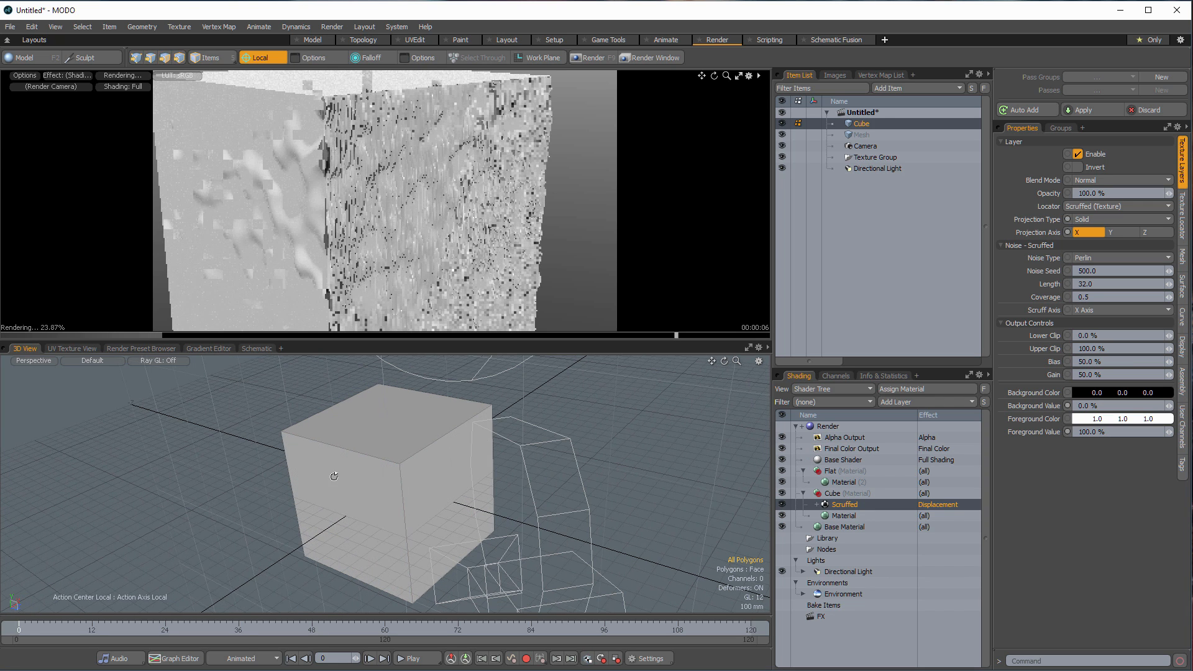
pyautogui.press('Tab')
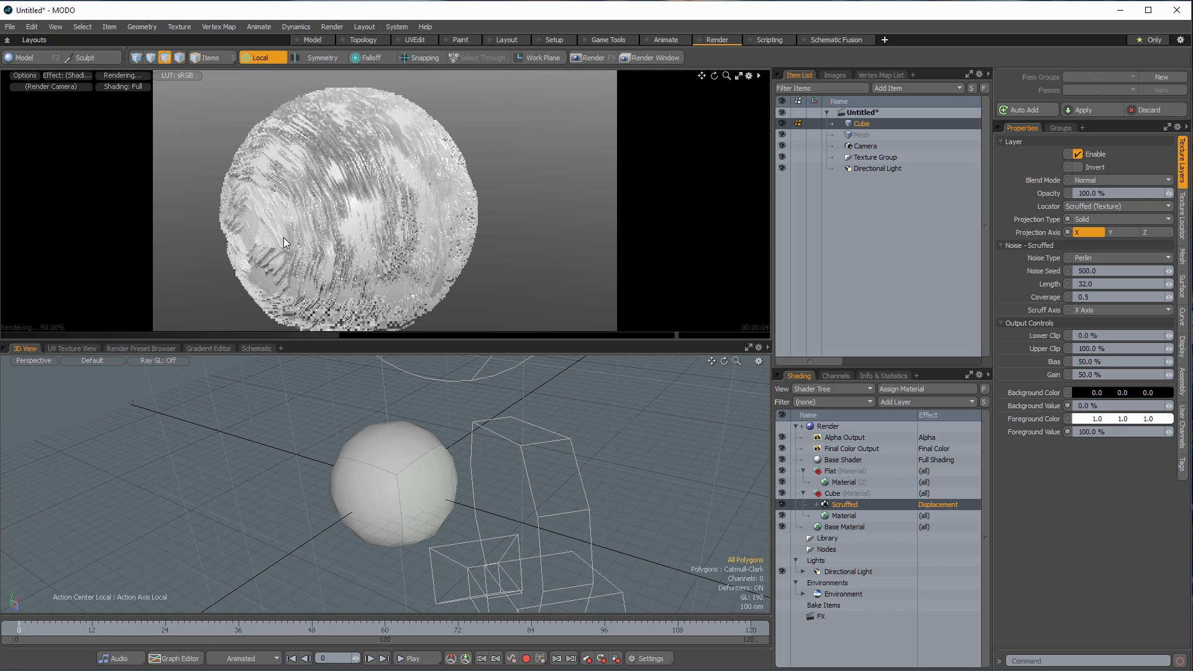
pyautogui.press('e')
pyautogui.moveTo(359, 177)
pyautogui.keyDown('alt'); pyautogui.mouseDown()
pyautogui.moveTo(383, 186)
pyautogui.moveTo(372, 194)
pyautogui.mouseUp(); pyautogui.keyUp('alt')
pyautogui.press('space')
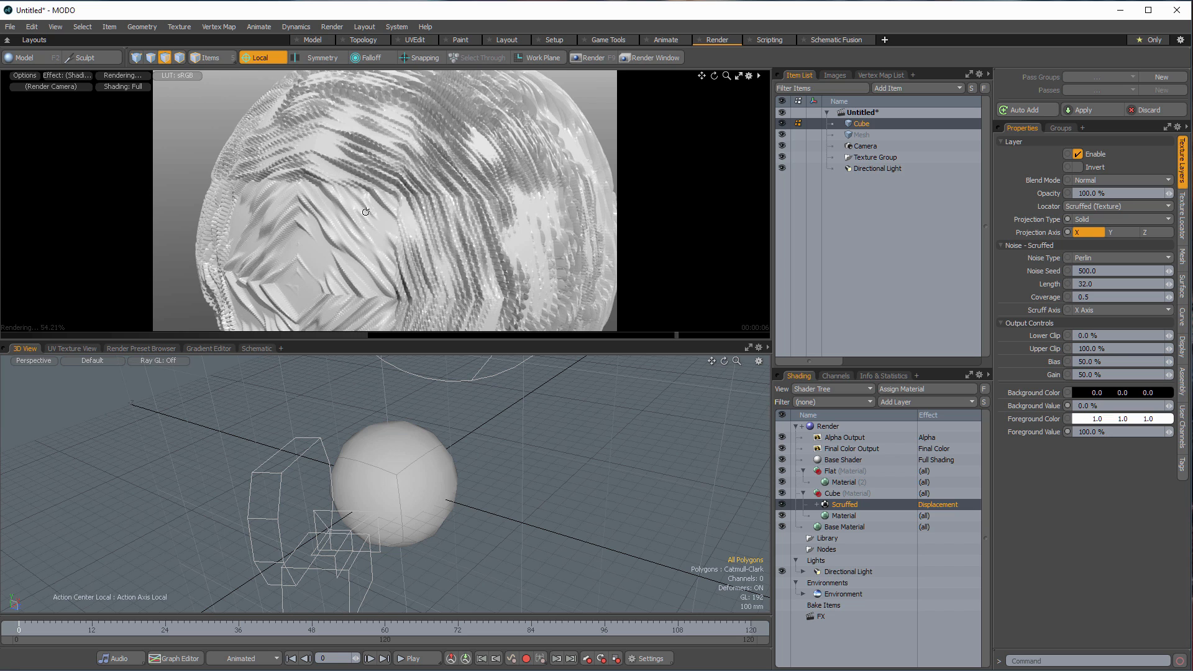
pyautogui.keyDown('alt'); pyautogui.moveTo(379, 201); pyautogui.dragTo(445, 249); pyautogui.keyUp('alt')
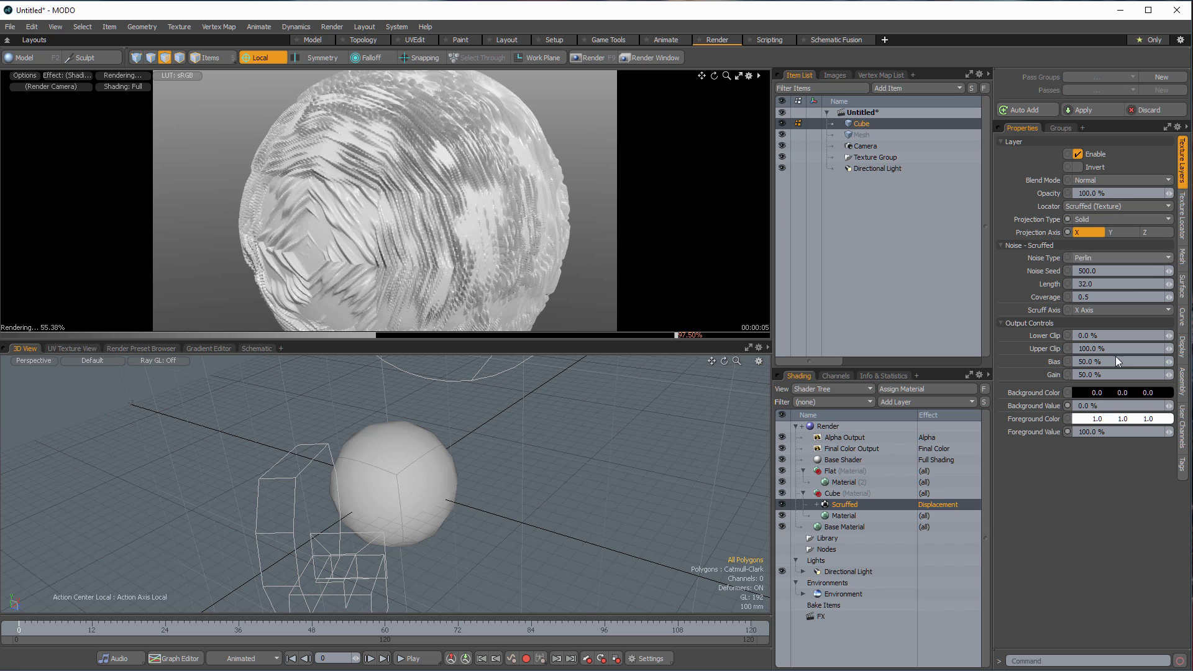
# - Set the Cube mesh's Catmull-Clark subdivision level and render level to 5
pyautogui.click(1183, 256)
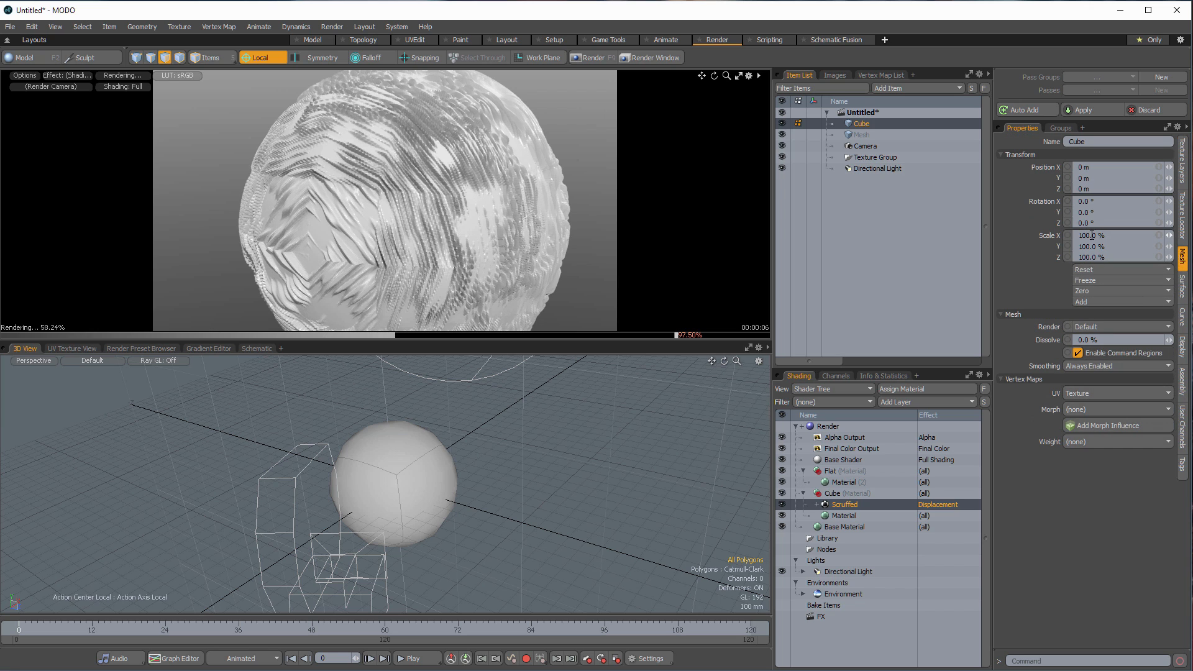
pyautogui.click(1183, 286)
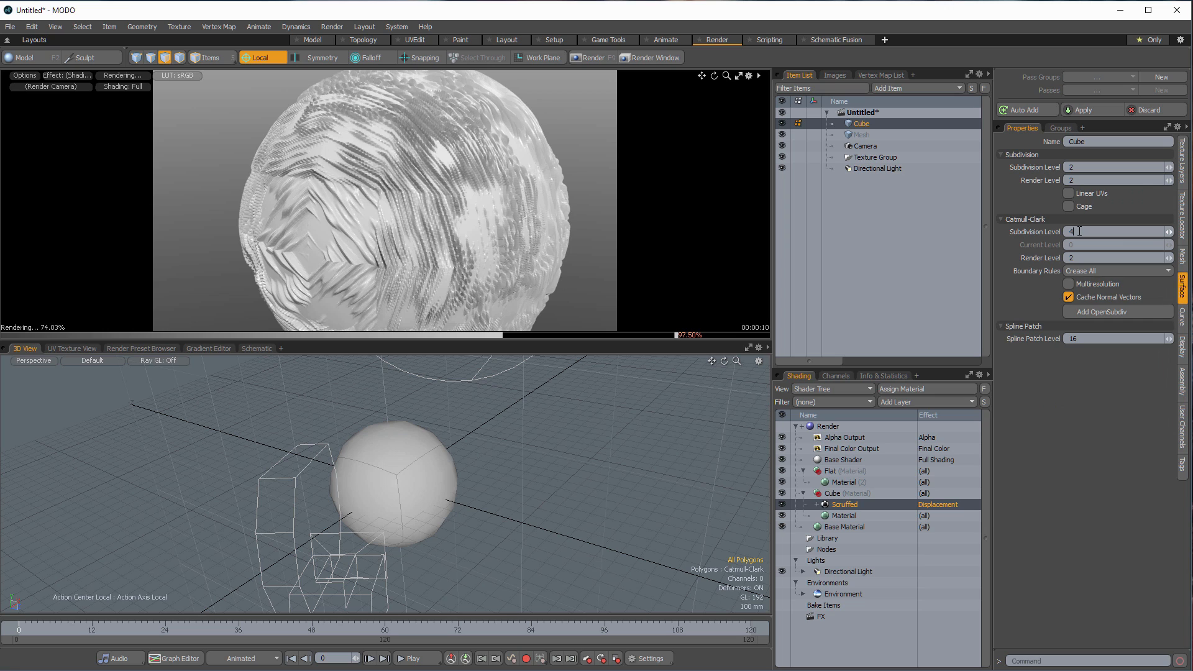
pyautogui.write('5')
pyautogui.press('Tab')
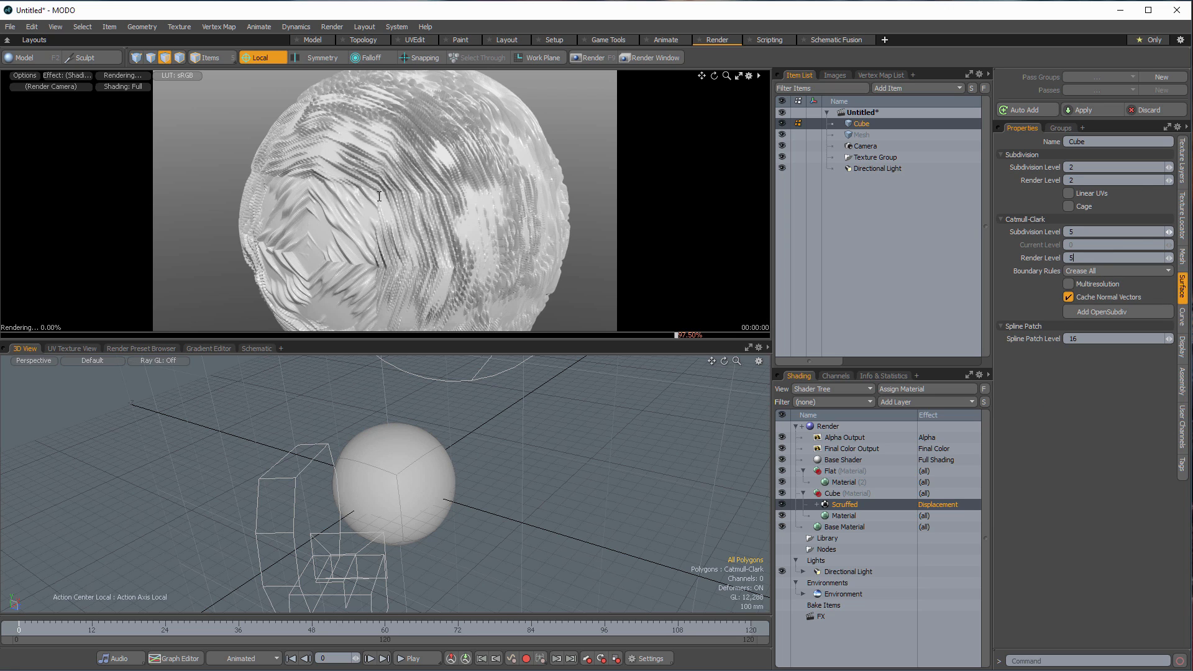
pyautogui.write('5')
pyautogui.press('Tab')
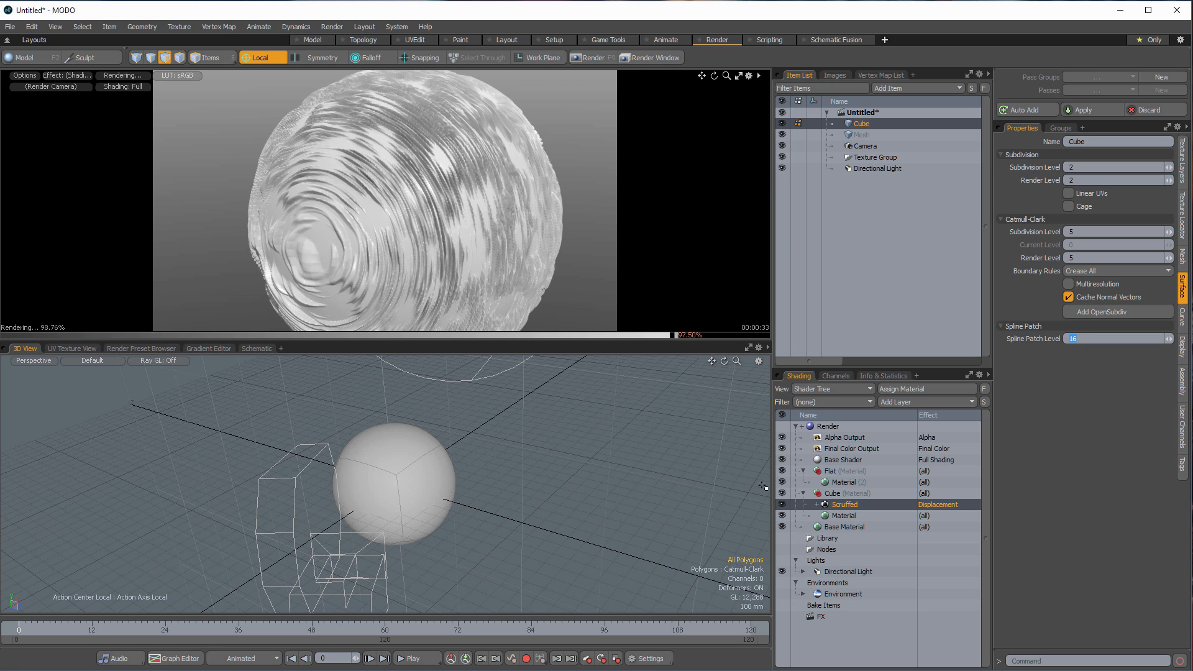
# - Hide the Scruffed displacement texture to view the smooth surface, show it again and compare the result
pyautogui.click(782, 504)
pyautogui.keyDown('alt'); pyautogui.moveTo(435, 168); pyautogui.dragTo(507, 179); pyautogui.keyUp('alt')
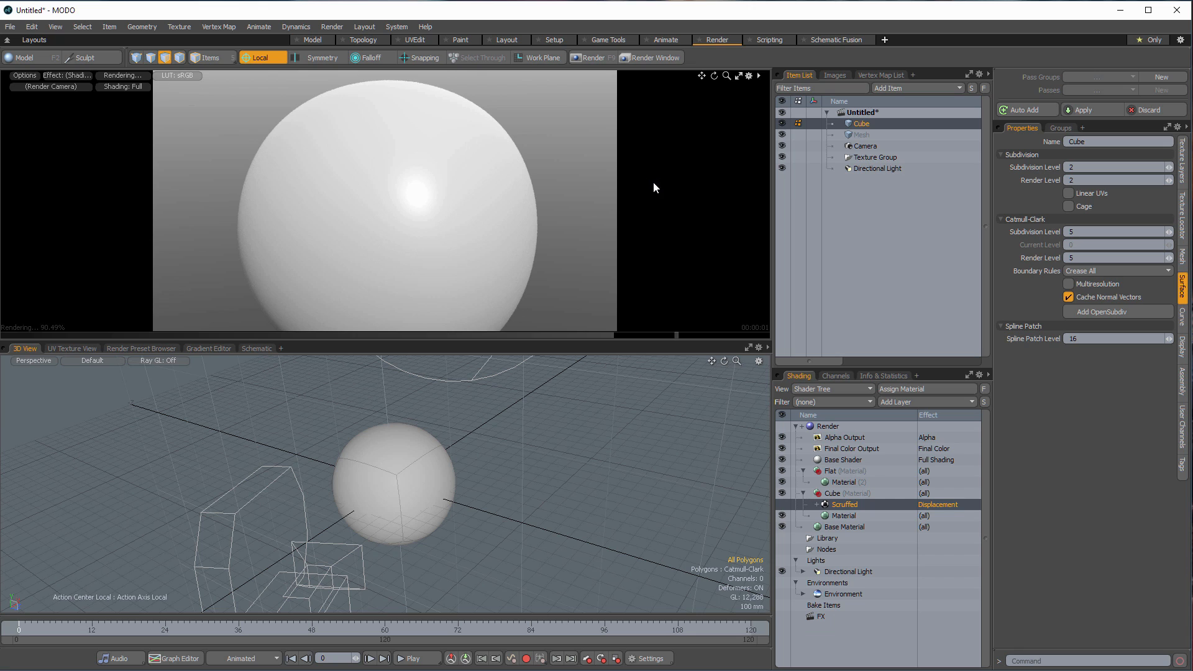
pyautogui.click(781, 504)
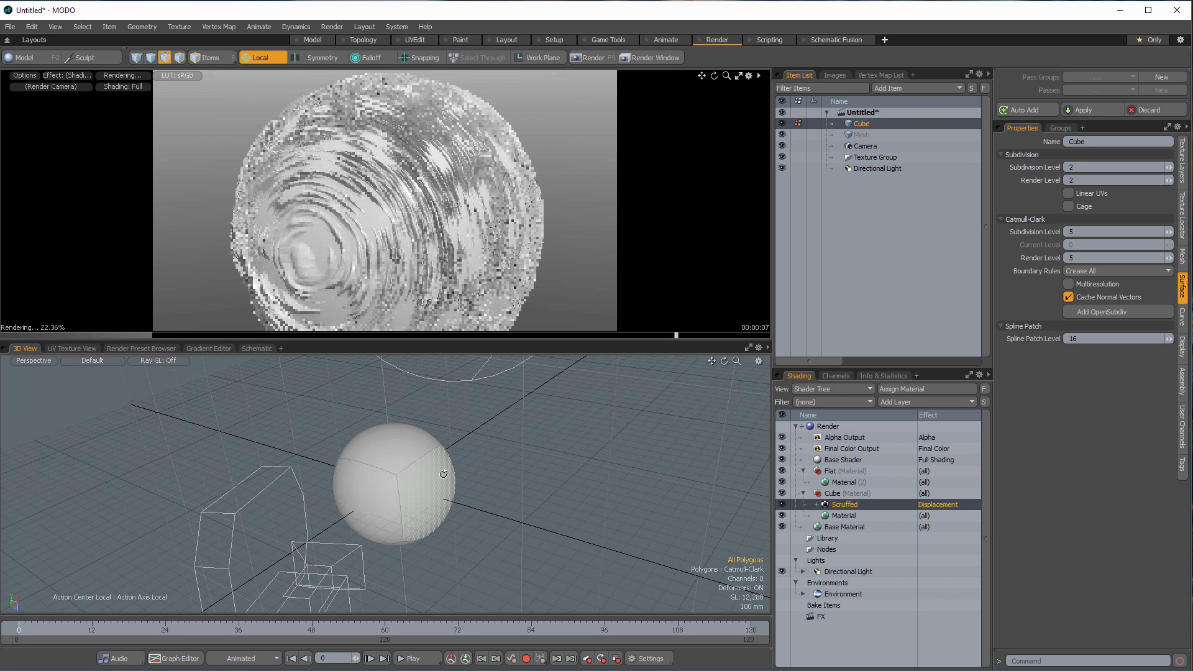
pyautogui.moveTo(440, 474)
pyautogui.keyDown('alt'); pyautogui.mouseDown()
pyautogui.moveTo(390, 465)
pyautogui.moveTo(470, 436)
pyautogui.moveTo(454, 475)
pyautogui.mouseUp(); pyautogui.keyUp('alt')
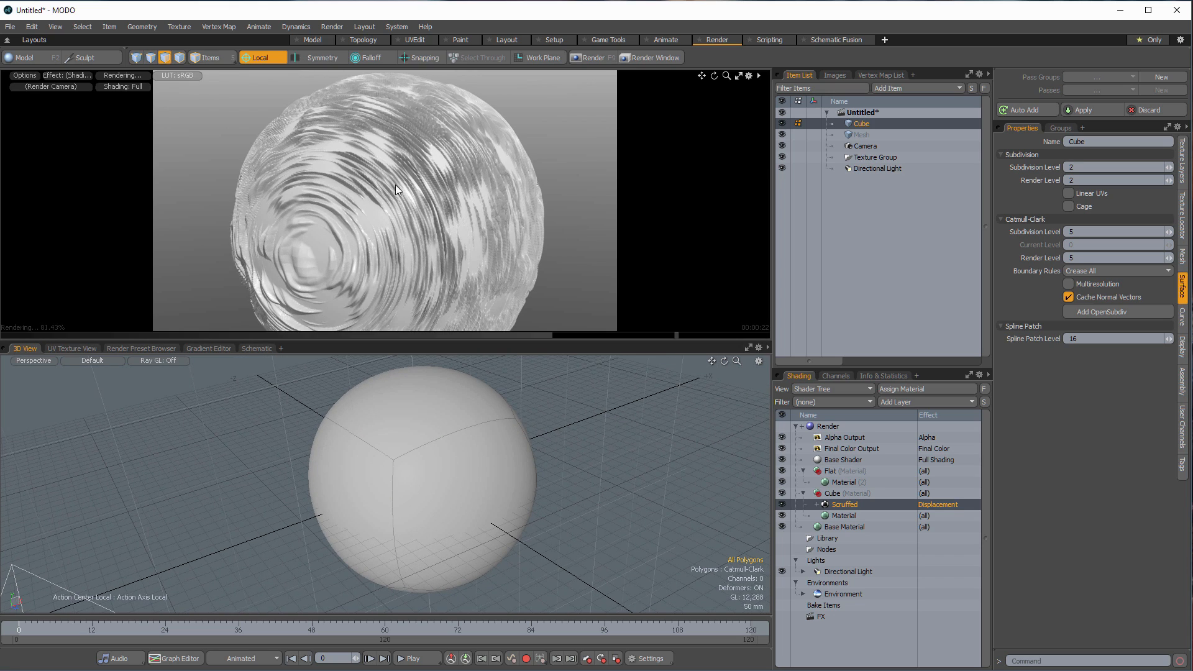
pyautogui.keyDown('alt'); pyautogui.moveTo(395, 184); pyautogui.dragTo(421, 154); pyautogui.keyUp('alt')
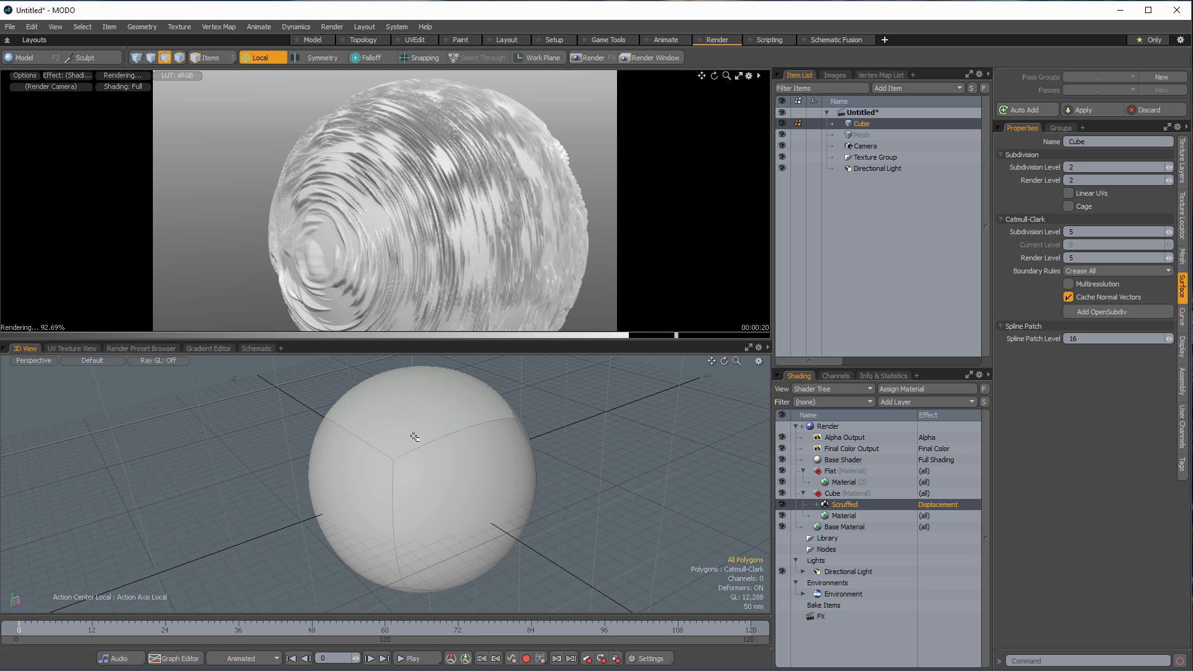
# - Loop slice the mesh across its top and one adjoining side face, adding support loops near both ends
pyautogui.click(423, 482)
pyautogui.click(424, 426)
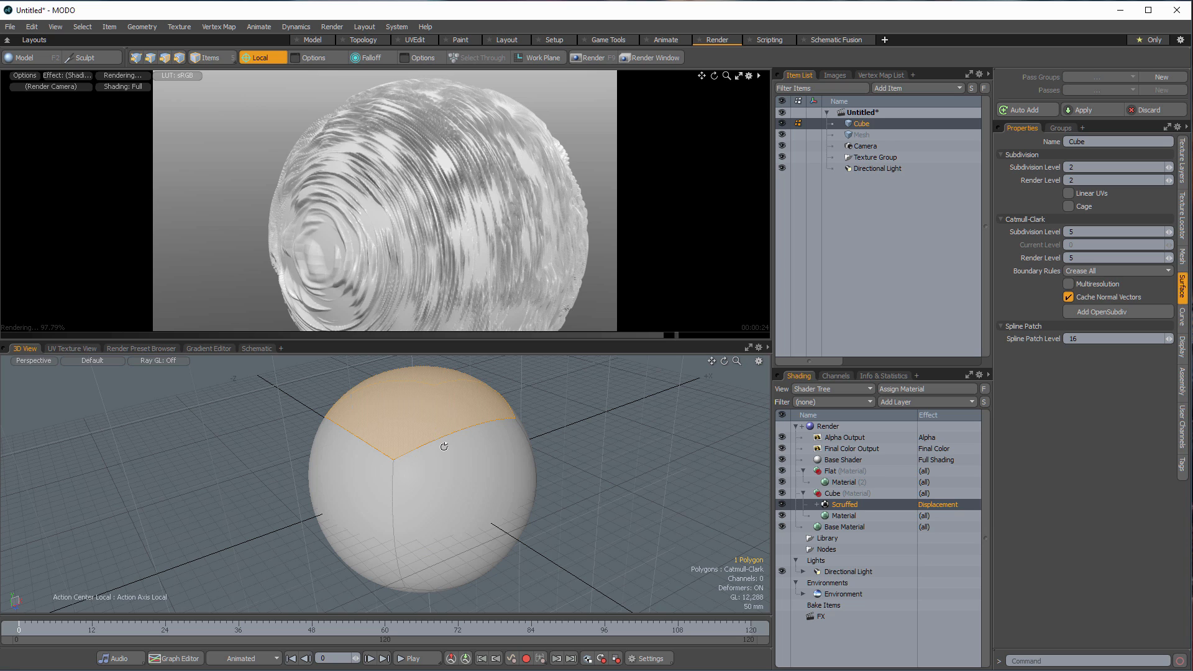
pyautogui.keyDown('shift'); pyautogui.click(464, 494); pyautogui.keyUp('shift')
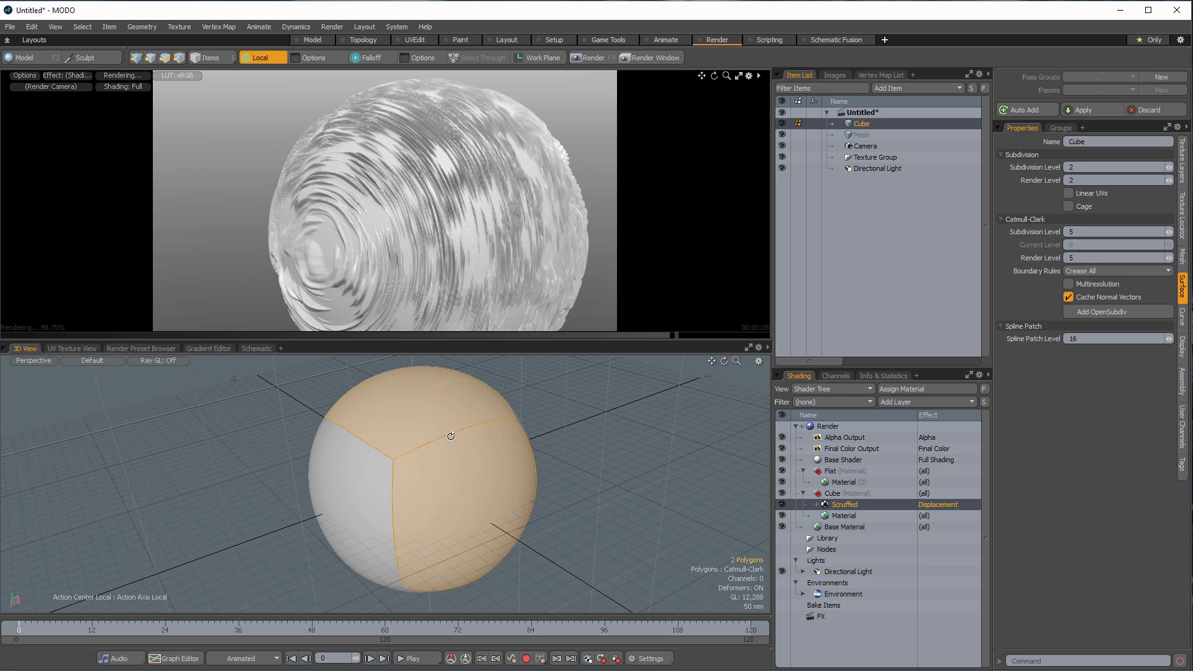
pyautogui.hotkey('alt', 'c')
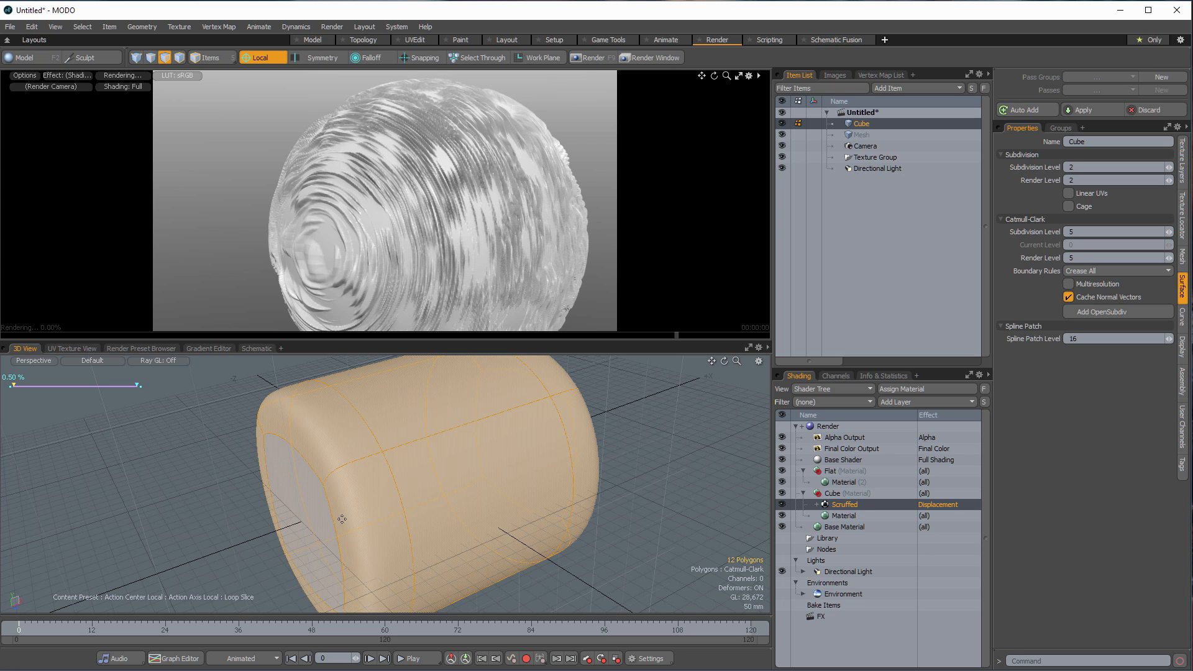
pyautogui.press('space')
pyautogui.keyDown('alt'); pyautogui.moveTo(345, 516); pyautogui.dragTo(321, 515); pyautogui.keyUp('alt')
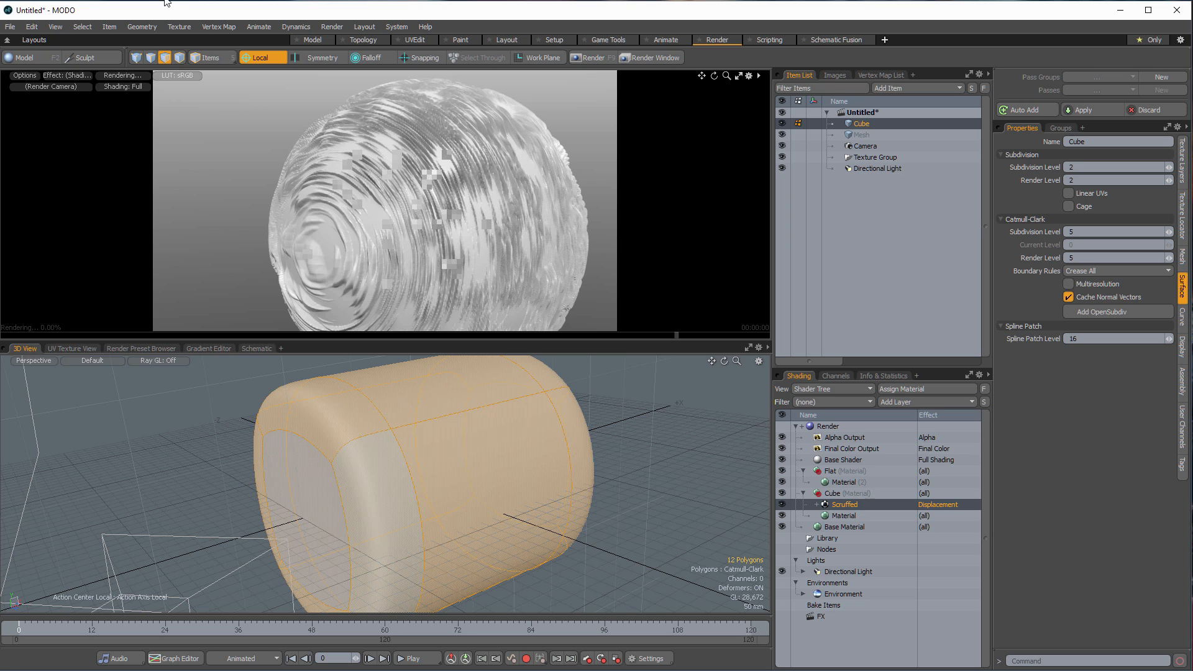
# - With the render preview paused, loop slice the mesh in the other two directions to sharpen its edges, and resume the preview
pyautogui.click(121, 78)
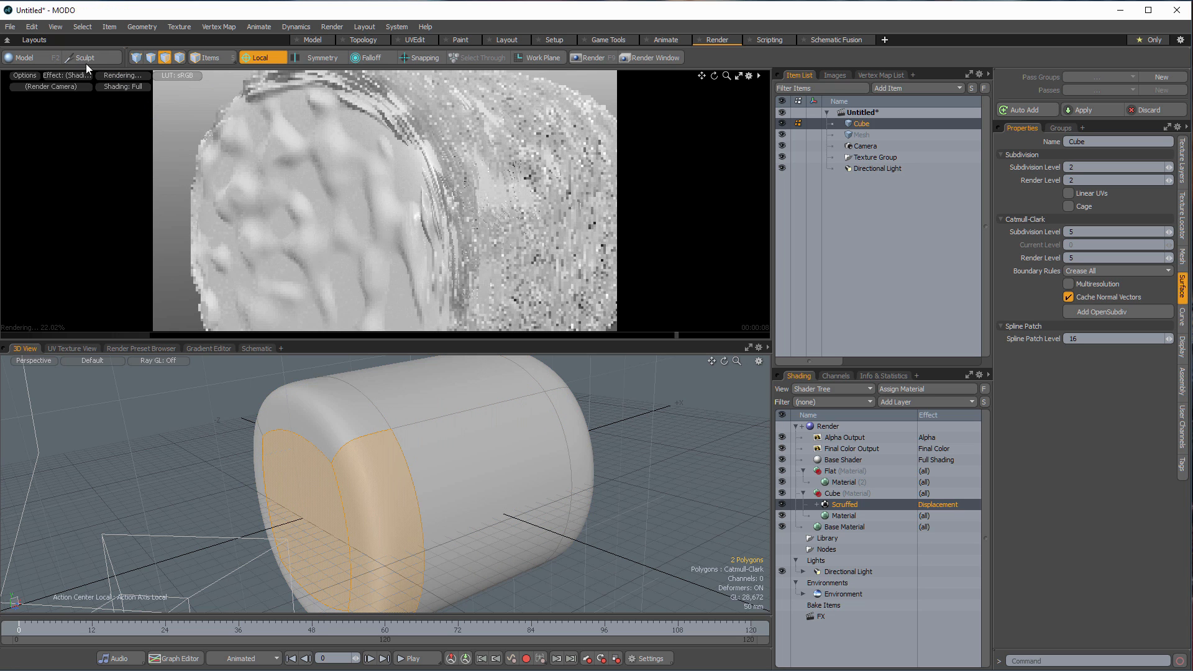
pyautogui.click(130, 73)
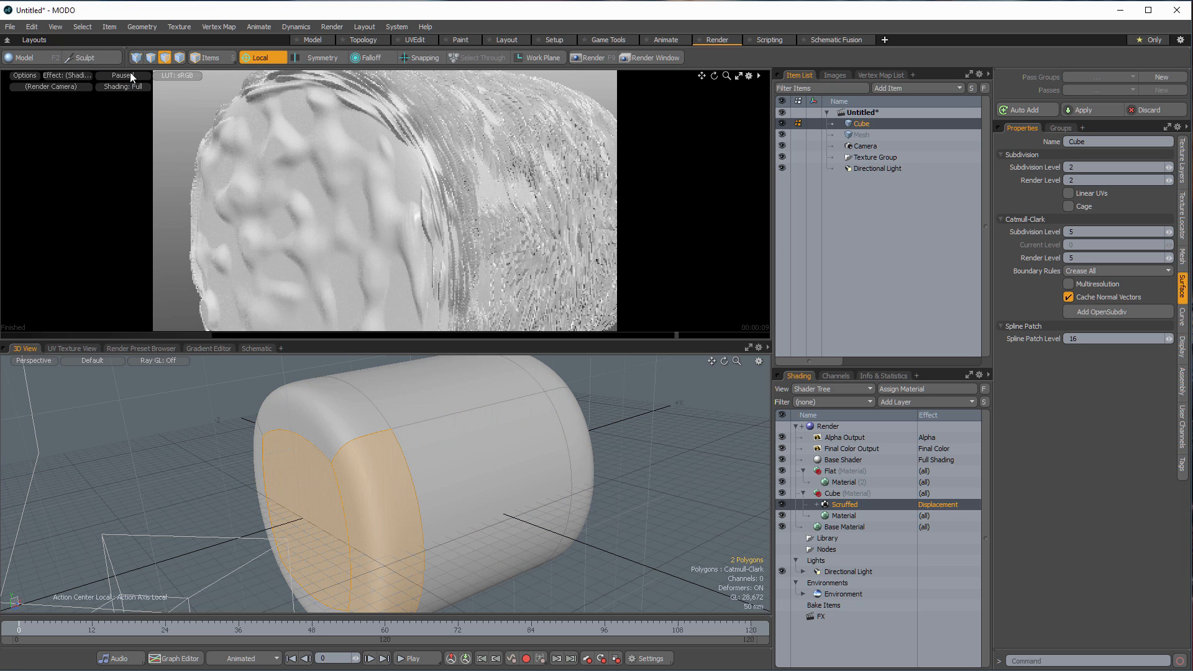
pyautogui.hotkey('alt', 'c')
pyautogui.click(342, 499)
pyautogui.hotkey('ctrl', 'z')
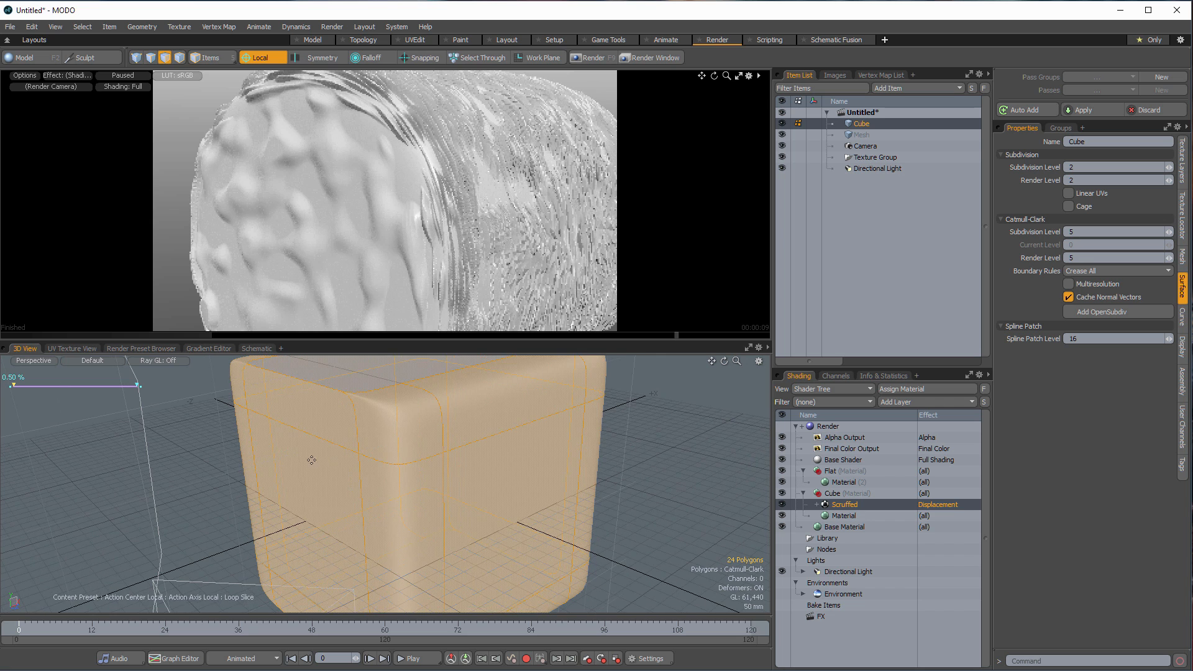
pyautogui.hotkey('alt', 'c')
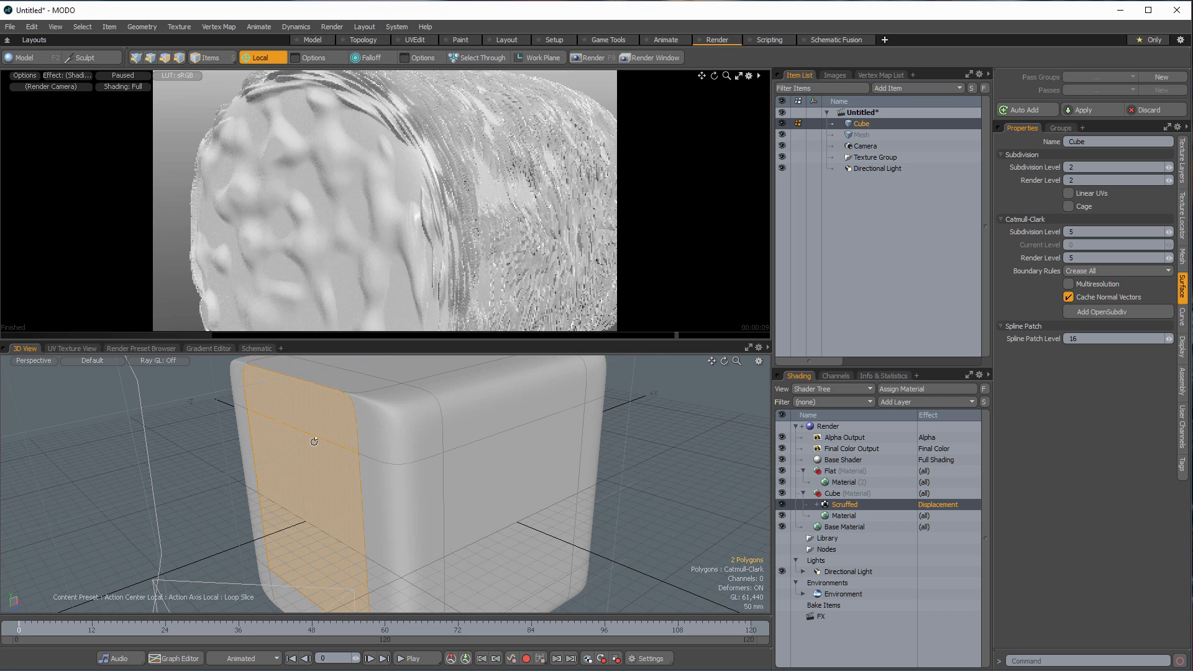
pyautogui.click(367, 440)
pyautogui.keyDown('ctrl'); pyautogui.keyDown('alt'); pyautogui.moveTo(448, 472); pyautogui.dragTo(373, 388); pyautogui.keyUp('alt'); pyautogui.keyUp('ctrl')
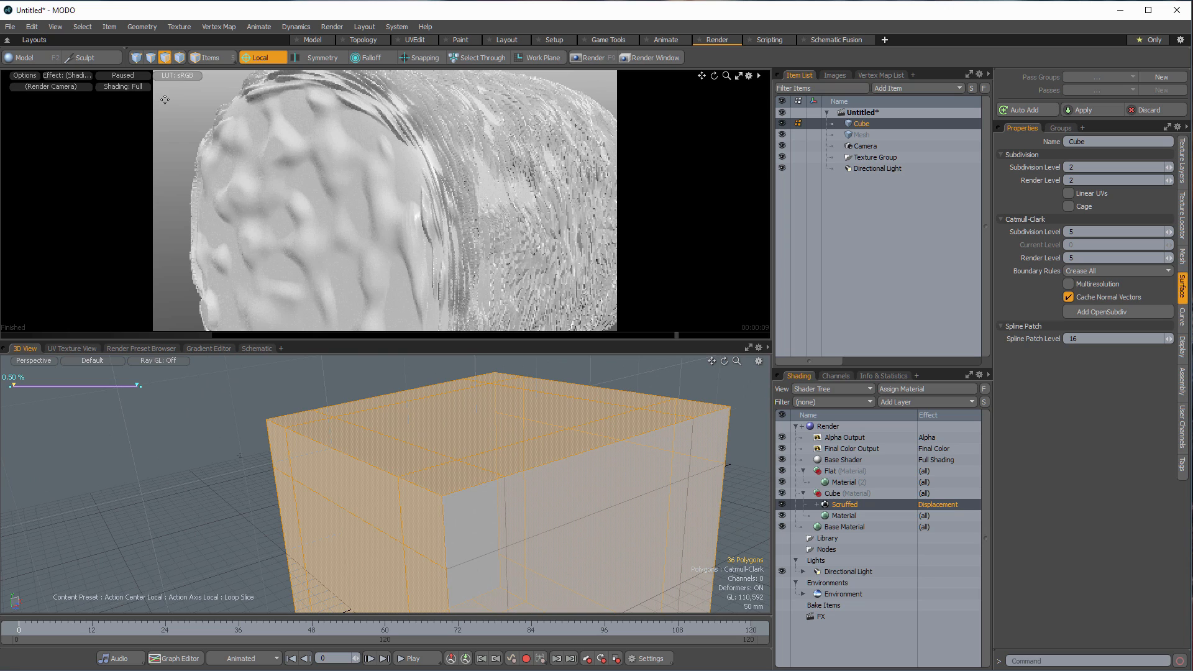
pyautogui.click(129, 76)
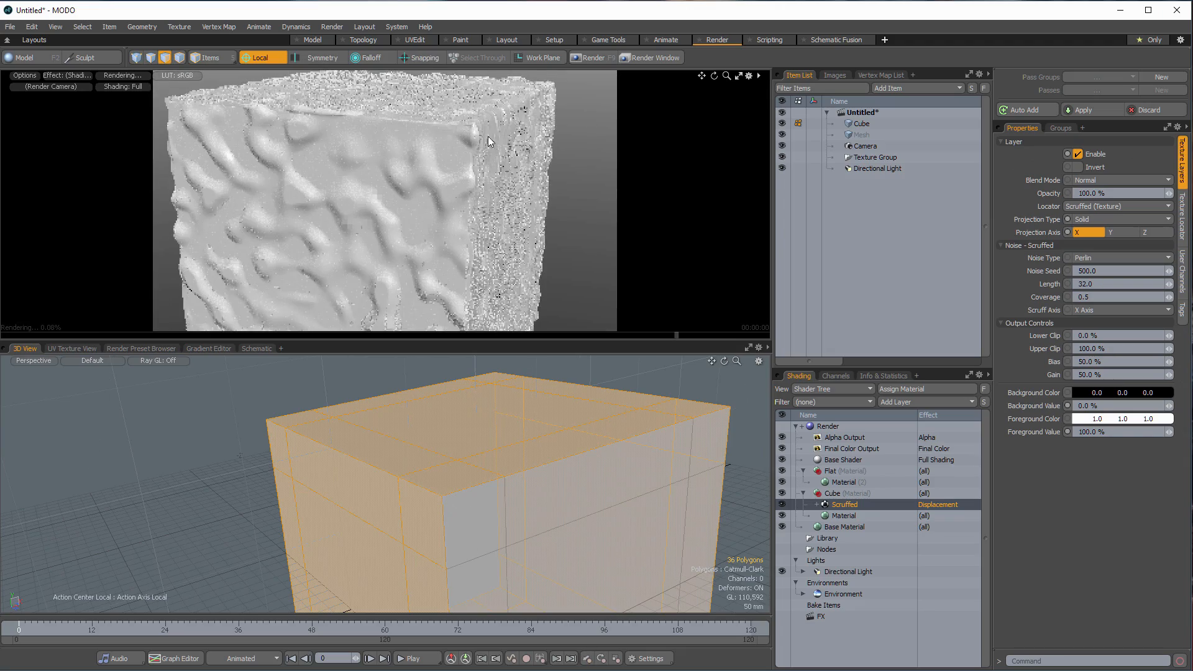
# - Assign the Flat material to all polygons of the cube except those on one side face
pyautogui.press('3')
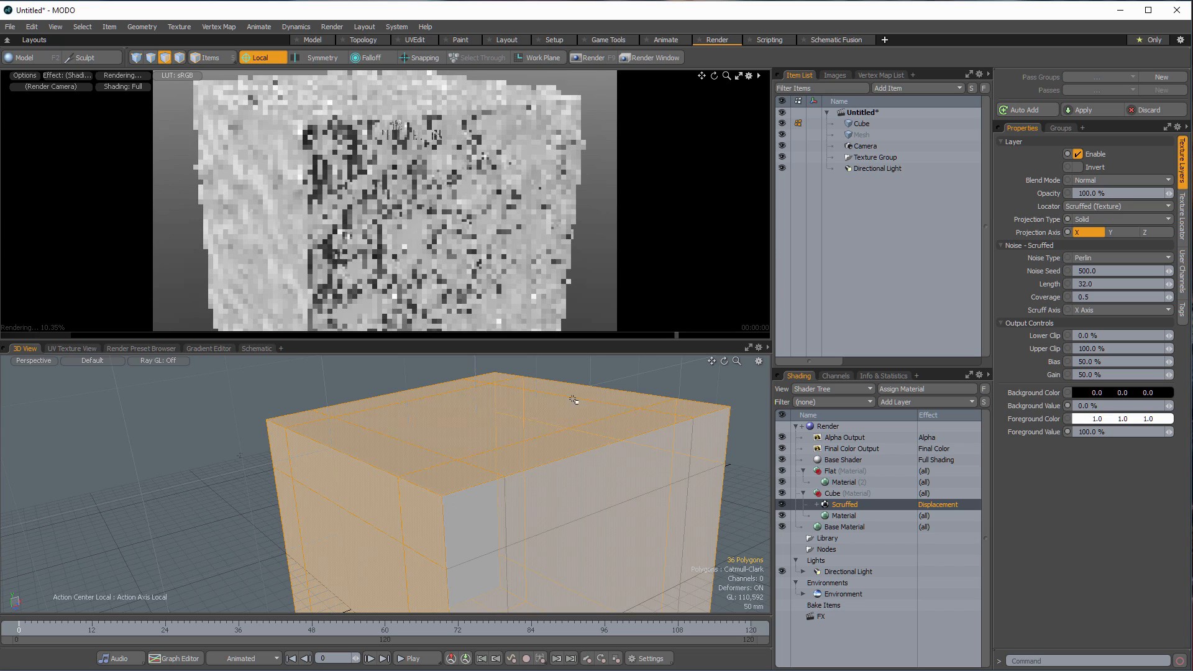
pyautogui.keyDown('alt'); pyautogui.moveTo(490, 392); pyautogui.dragTo(423, 460); pyautogui.keyUp('alt')
pyautogui.keyDown('alt'); pyautogui.keyDown('shift'); pyautogui.moveTo(422, 460); pyautogui.dragTo(352, 463); pyautogui.keyUp('shift'); pyautogui.keyUp('alt')
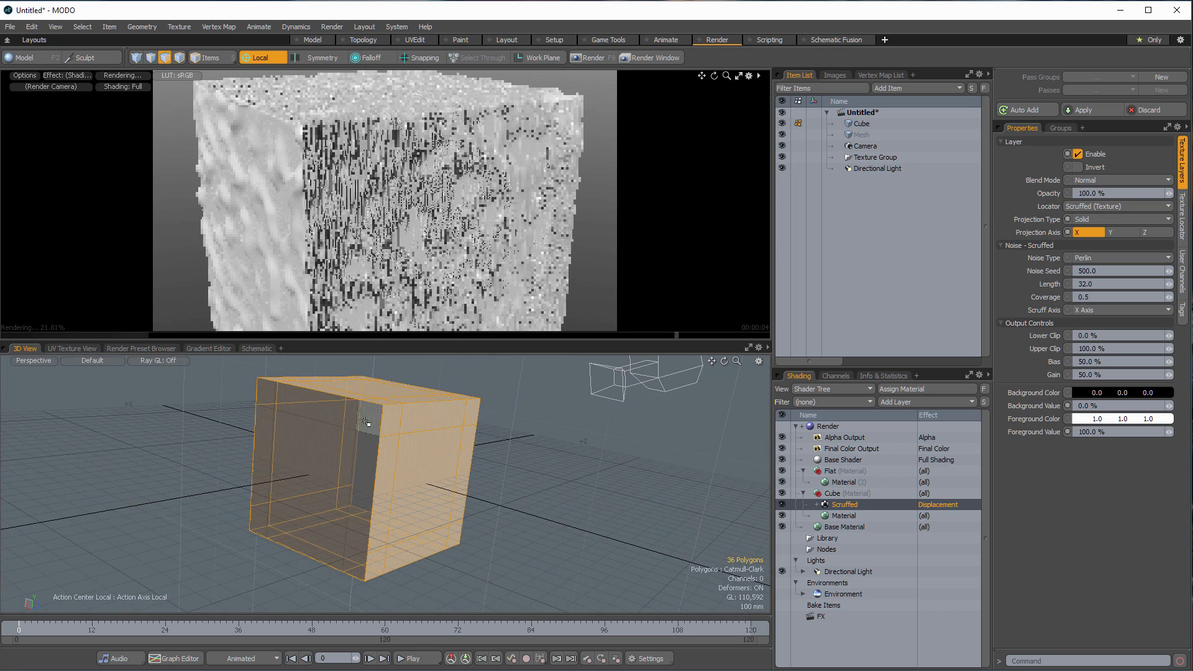
pyautogui.moveTo(367, 418)
pyautogui.keyDown('alt'); pyautogui.mouseDown()
pyautogui.moveTo(348, 435)
pyautogui.moveTo(369, 446)
pyautogui.moveTo(356, 431)
pyautogui.moveTo(363, 560)
pyautogui.mouseUp(); pyautogui.keyUp('alt')
pyautogui.moveTo(296, 460)
pyautogui.keyDown('shift'); pyautogui.mouseDown()
pyautogui.moveTo(327, 434)
pyautogui.moveTo(300, 395)
pyautogui.mouseUp(); pyautogui.keyUp('shift')
pyautogui.moveTo(330, 474)
pyautogui.keyDown('alt'); pyautogui.mouseDown()
pyautogui.moveTo(363, 491)
pyautogui.moveTo(472, 466)
pyautogui.mouseUp(); pyautogui.keyUp('alt')
pyautogui.write('mFlat')
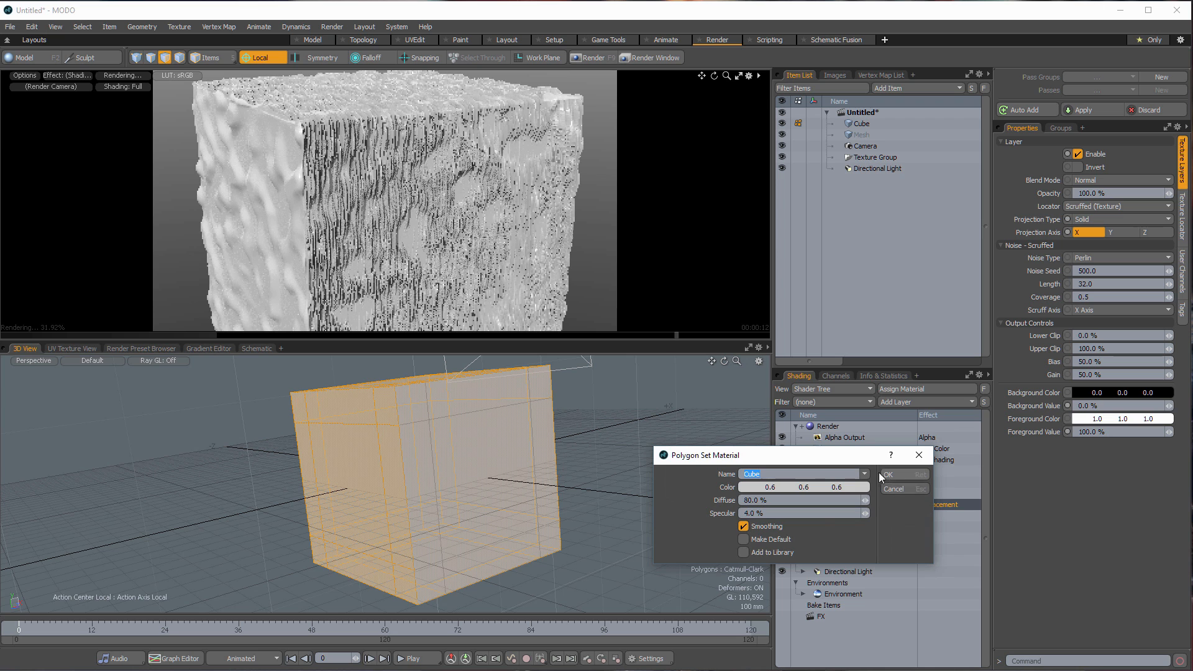
pyautogui.click(897, 475)
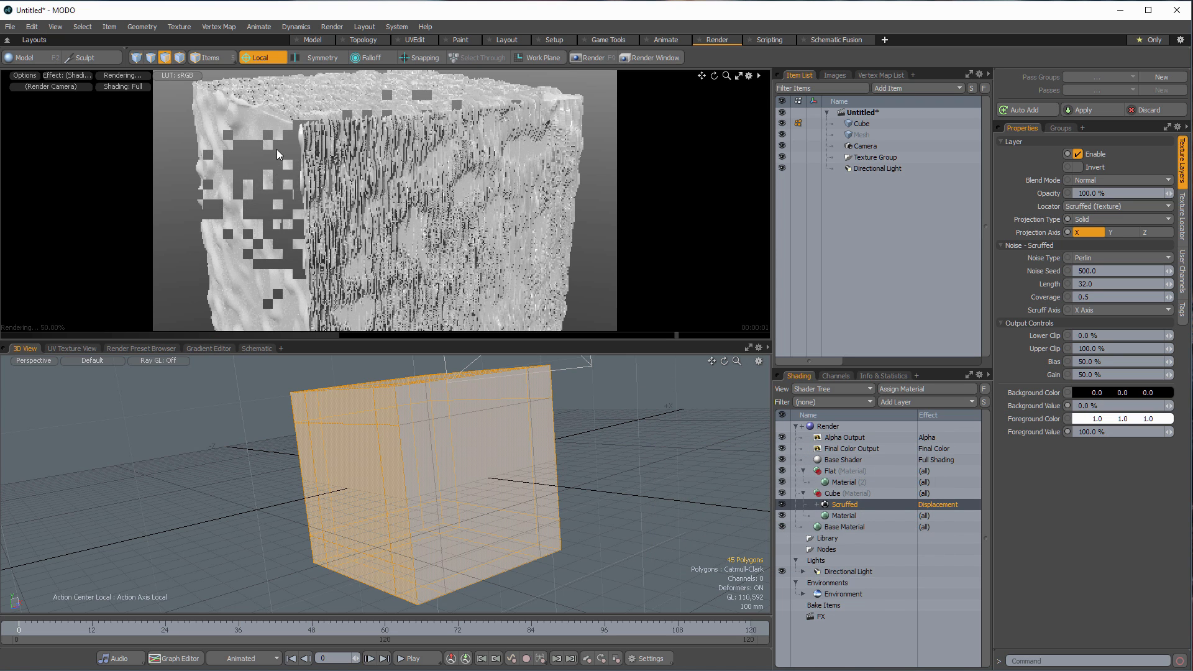
# - Inspect the displaced side face in the preview, clear the selection and convert the cube back to plain face polygons
pyautogui.keyDown('alt'); pyautogui.moveTo(405, 139); pyautogui.dragTo(404, 180); pyautogui.keyUp('alt')
pyautogui.click(591, 423)
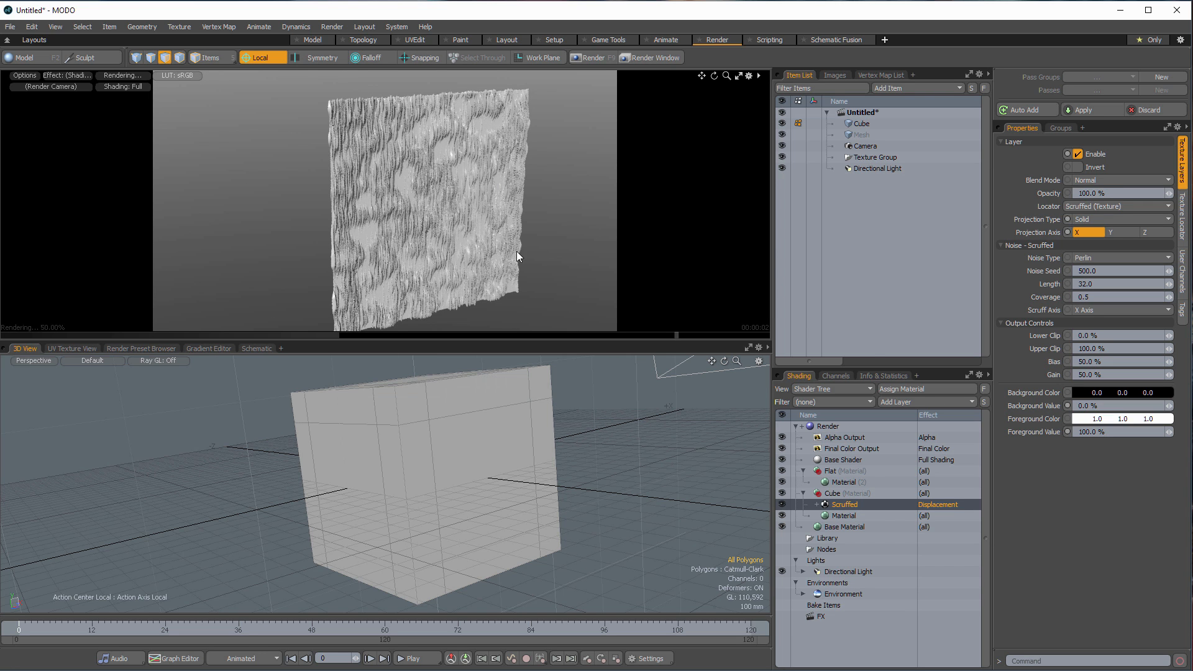
pyautogui.press('Tab')
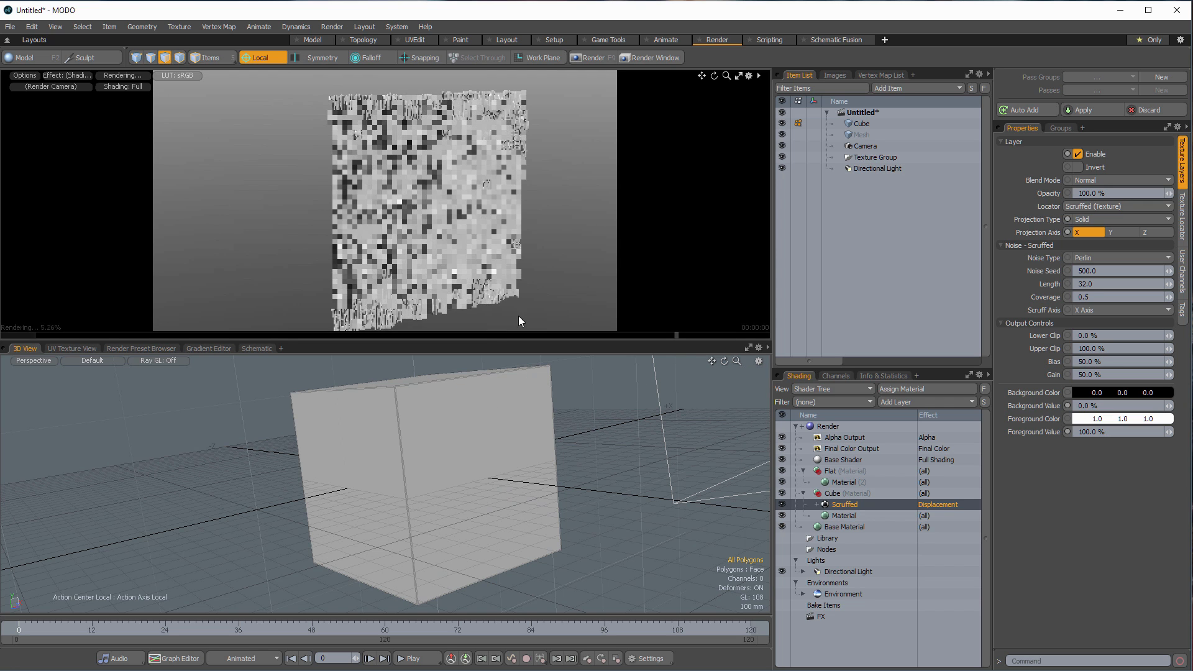
# - Convert the cube back to subdivision polygons and inspect its displaced faces from several angles in the render preview
pyautogui.press('Tab')
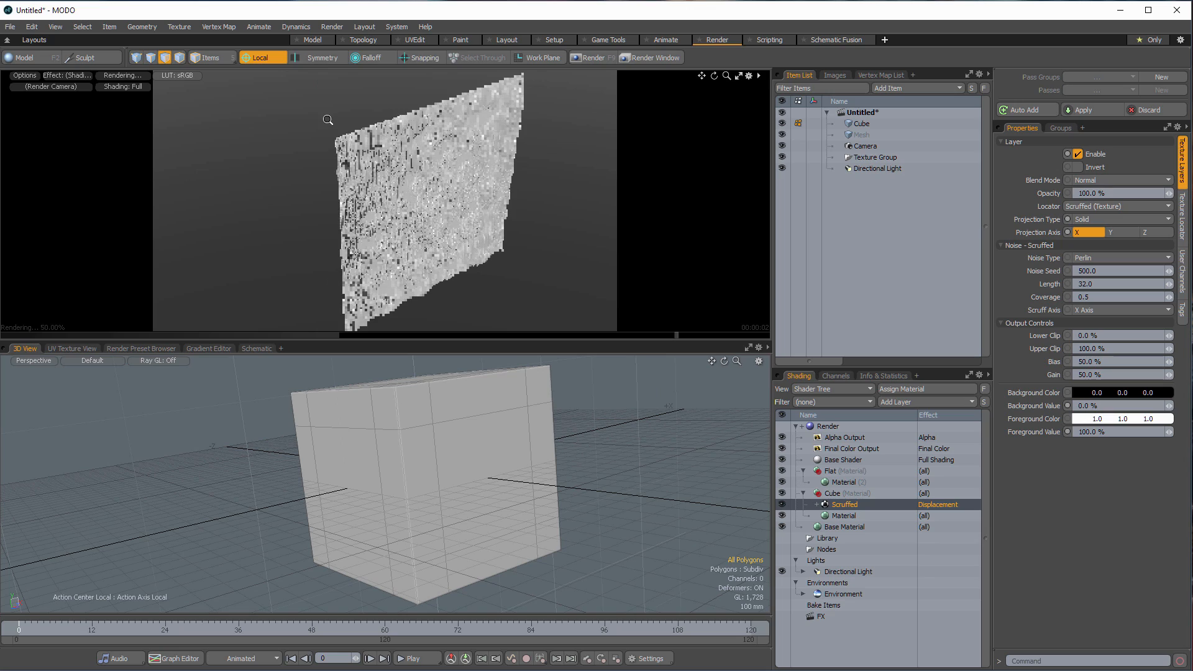
pyautogui.keyDown('alt'); pyautogui.moveTo(442, 144); pyautogui.dragTo(376, 114); pyautogui.keyUp('alt')
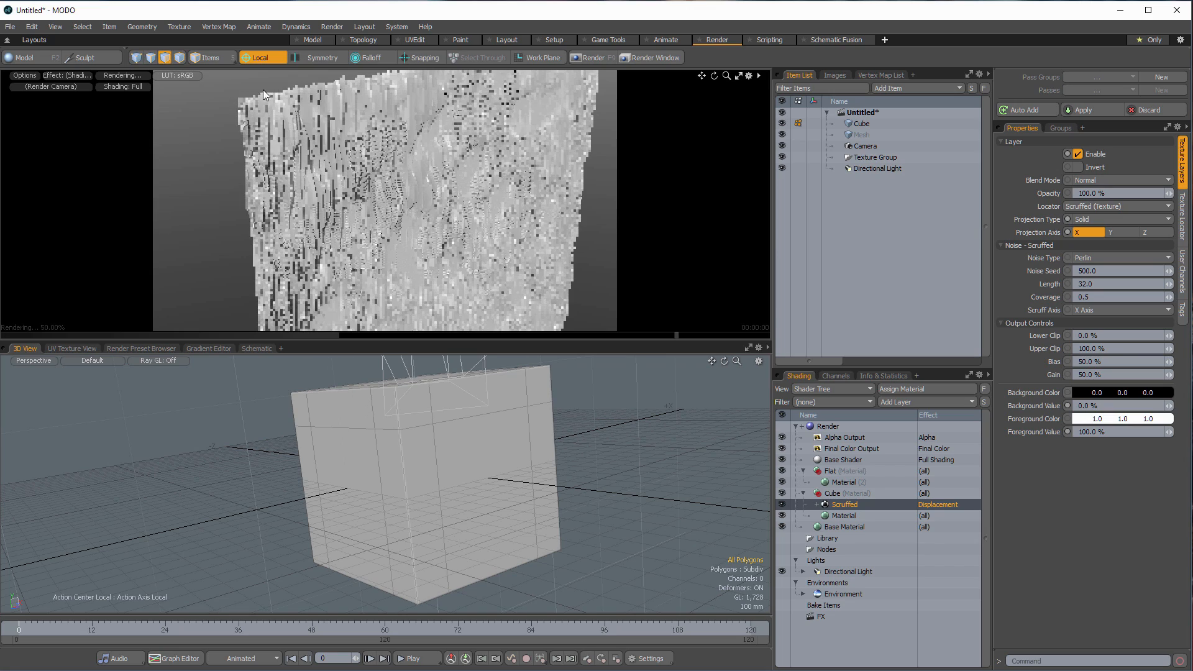
pyautogui.moveTo(297, 118)
pyautogui.keyDown('alt'); pyautogui.mouseDown()
pyautogui.moveTo(428, 86)
pyautogui.moveTo(456, 104)
pyautogui.moveTo(433, 120)
pyautogui.moveTo(505, 330)
pyautogui.moveTo(351, 102)
pyautogui.moveTo(295, 118)
pyautogui.mouseUp(); pyautogui.keyUp('alt')
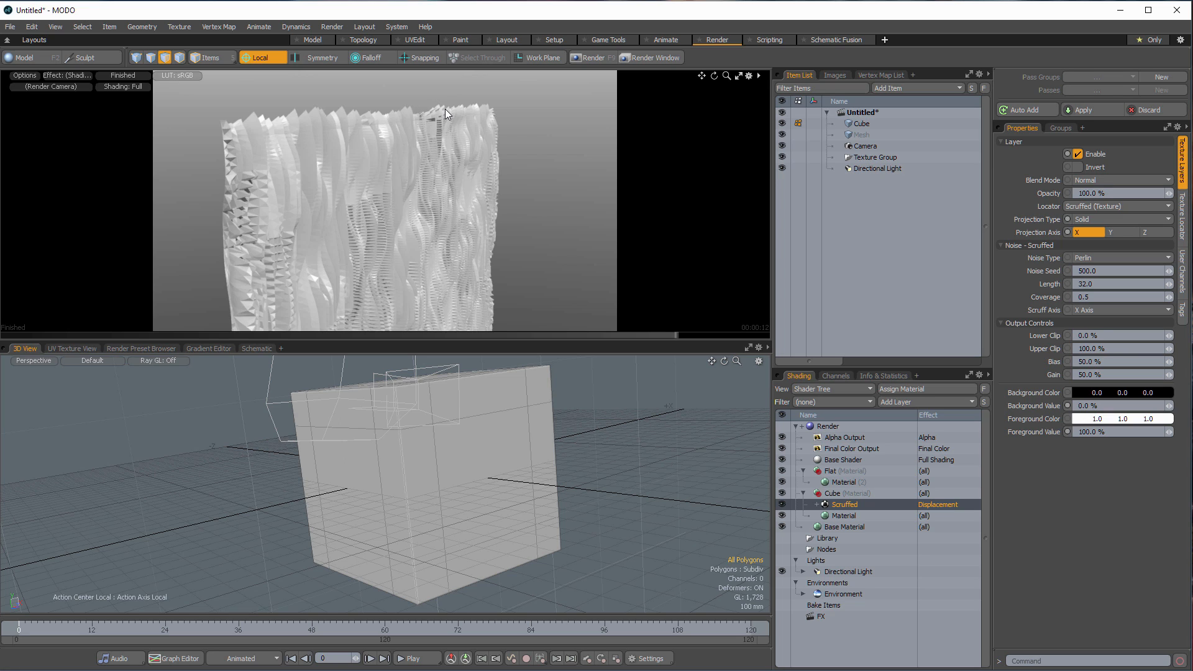
pyautogui.press('alt')
pyautogui.keyDown('alt'); pyautogui.moveTo(380, 220); pyautogui.dragTo(226, 188); pyautogui.keyUp('alt')
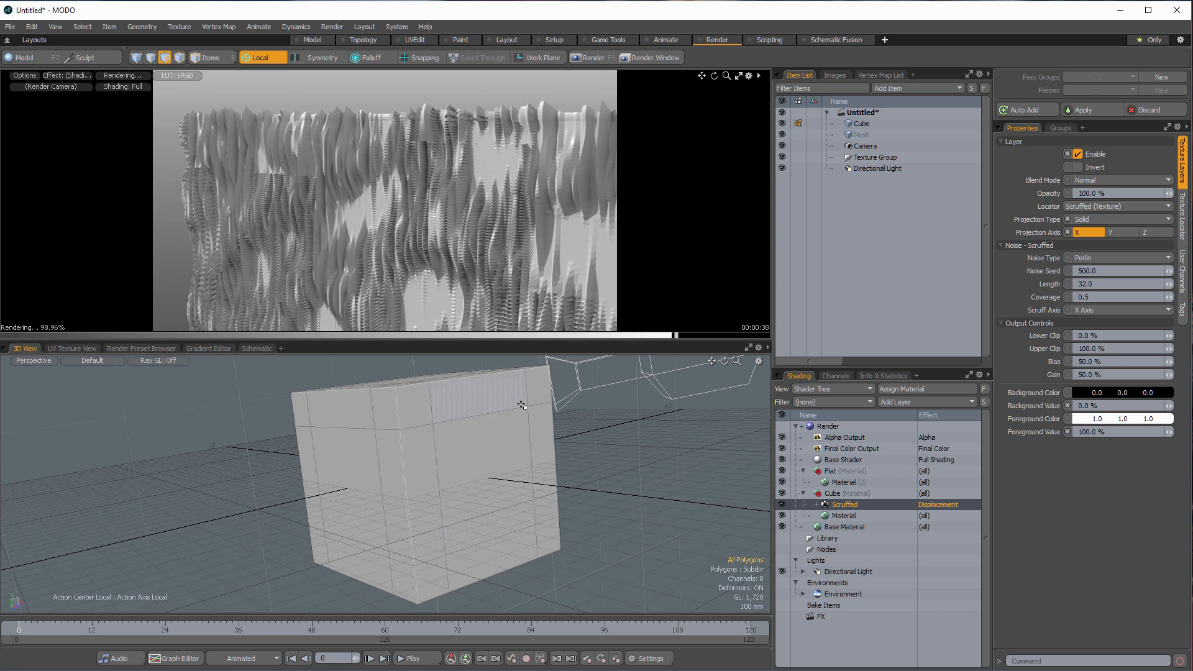
# - Select three vertices at the corners of the central panel bounded by support loops on one side face
pyautogui.press('1')
pyautogui.click(434, 425)
pyautogui.keyDown('shift'); pyautogui.click(527, 407); pyautogui.keyUp('shift')
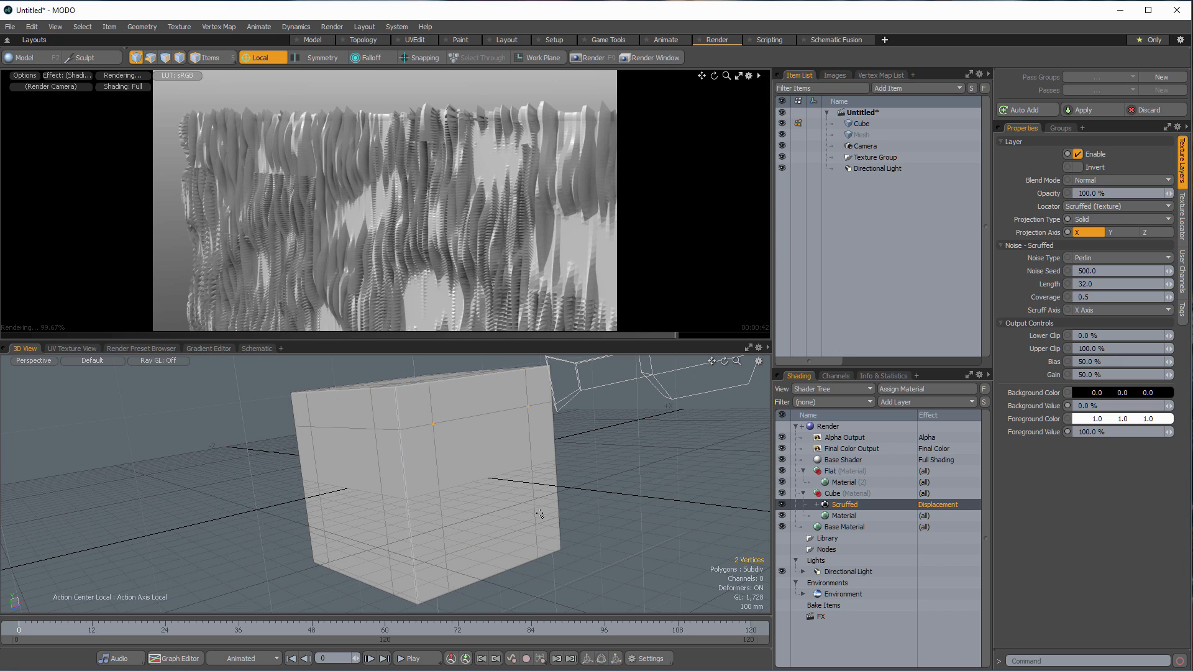
pyautogui.keyDown('shift'); pyautogui.click(536, 527); pyautogui.keyUp('shift')
# - Delete all polygons of the existing cube and add a new 1 m cube in the Model layout
pyautogui.press('3')
pyautogui.doubleClick(464, 457)
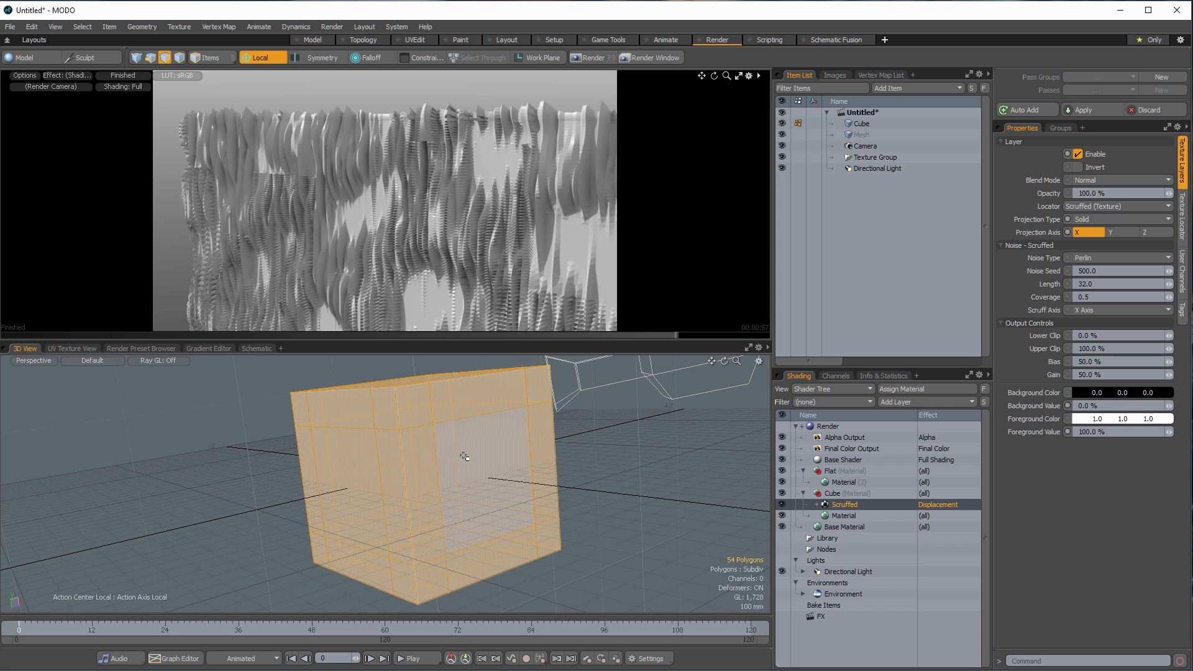
pyautogui.press('Delete')
pyautogui.click(316, 39)
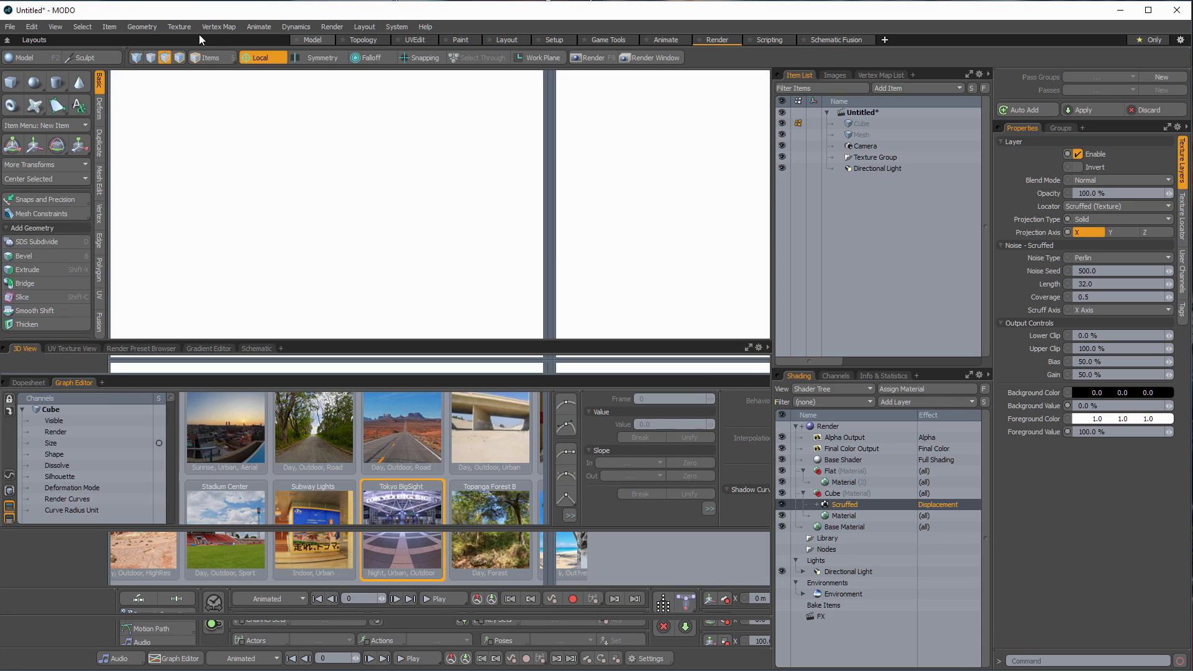
pyautogui.click(11, 83)
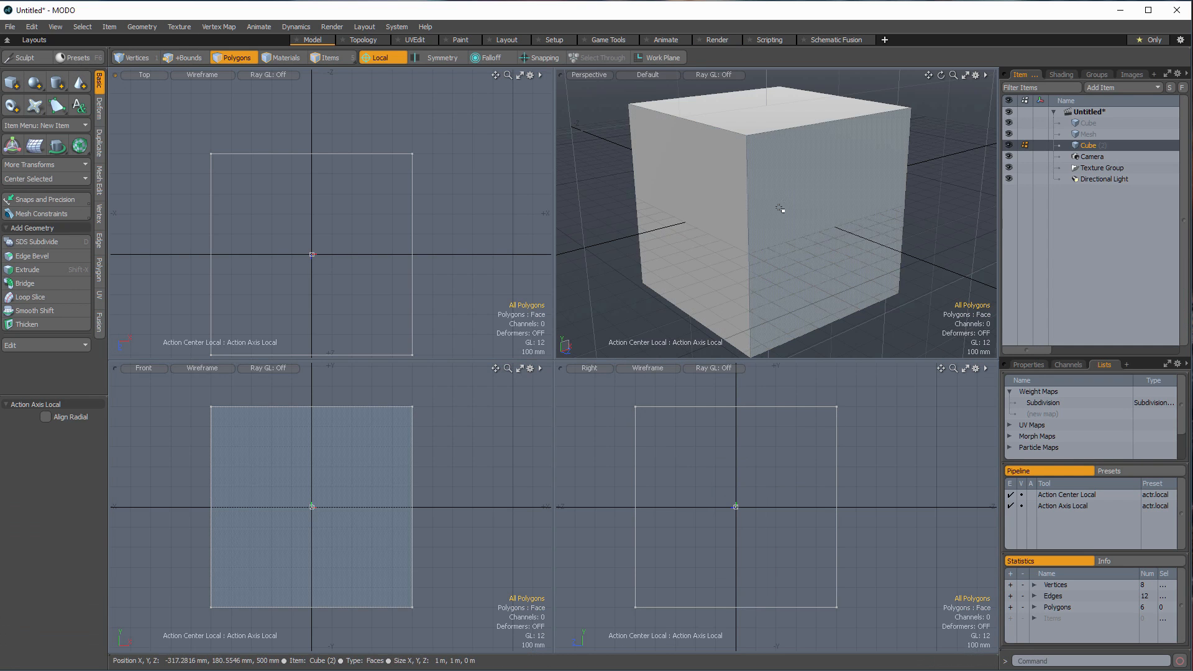
# - Select the new cube's front face and set the perspective view's shading to Vertex Map
pyautogui.keyDown('alt'); pyautogui.moveTo(783, 210); pyautogui.dragTo(761, 189); pyautogui.keyUp('alt')
pyautogui.press('3')
pyautogui.click(756, 187)
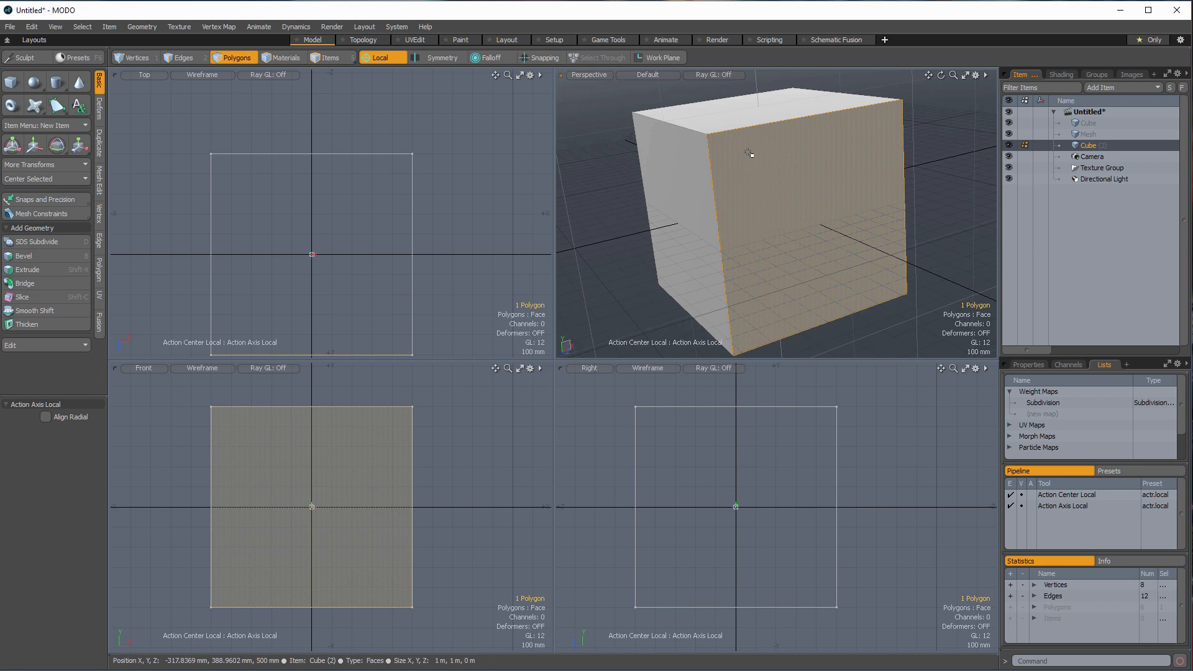
pyautogui.keyDown('alt'); pyautogui.moveTo(772, 166); pyautogui.dragTo(739, 127); pyautogui.keyUp('alt')
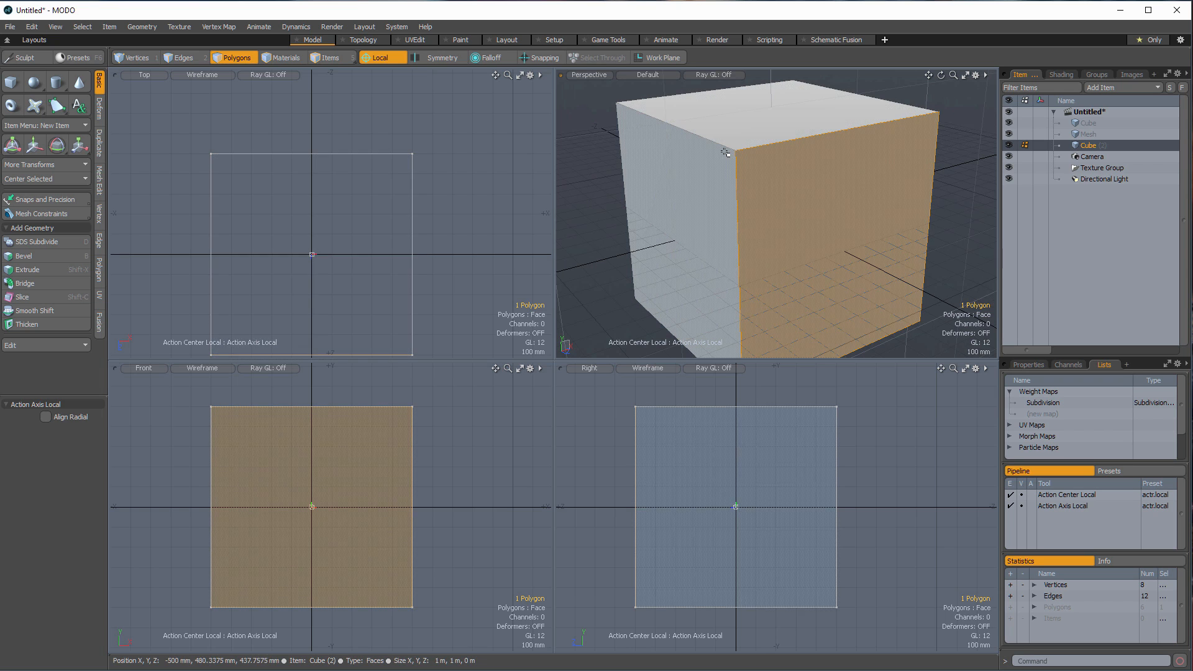
pyautogui.keyDown('alt'); pyautogui.moveTo(836, 215); pyautogui.dragTo(841, 217); pyautogui.keyUp('alt')
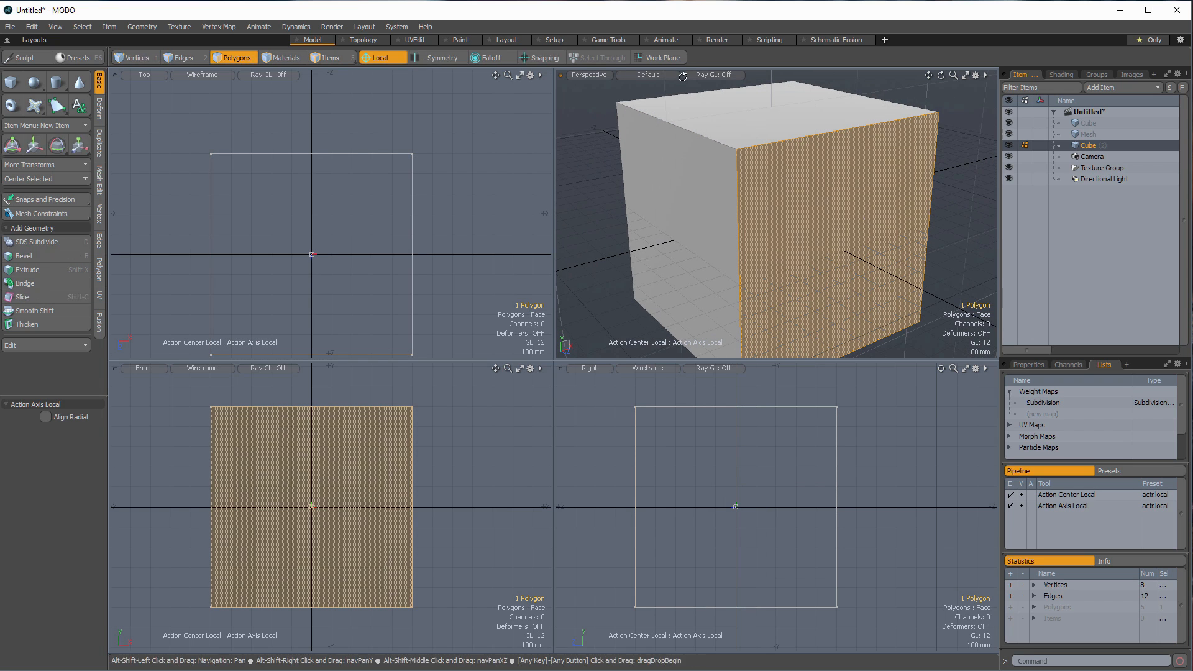
pyautogui.click(659, 74)
pyautogui.click(659, 105)
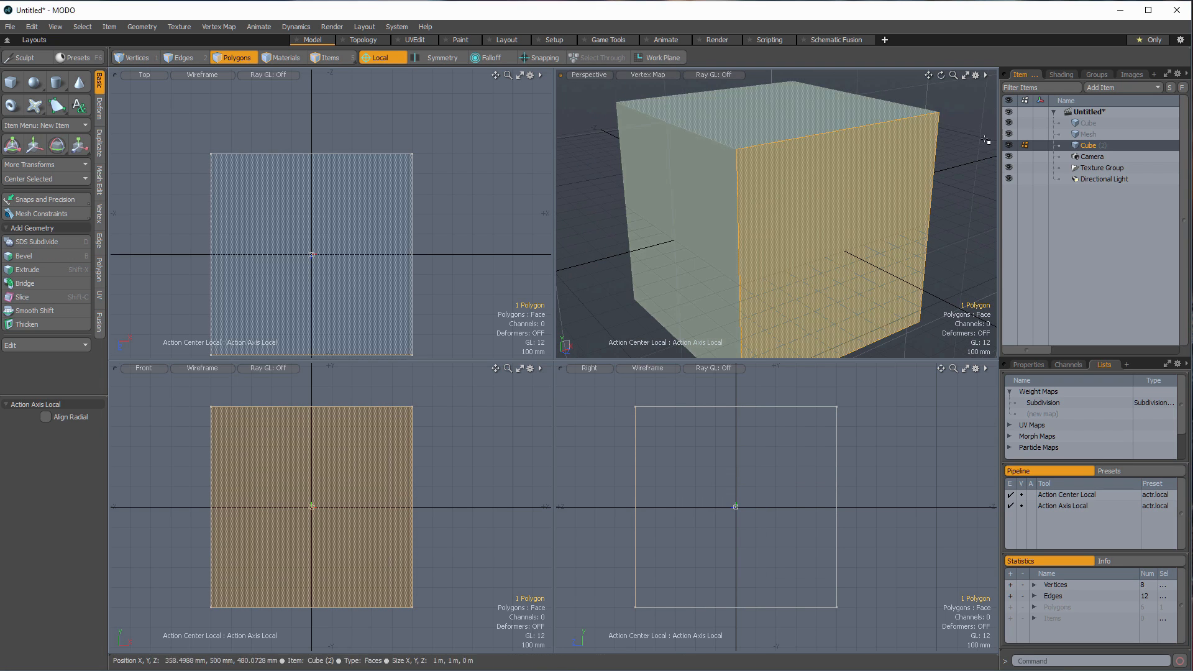
# - Create a weight map named Disp on the selected front face with an initial value of 1.0, and check its gradient
pyautogui.click(1048, 414)
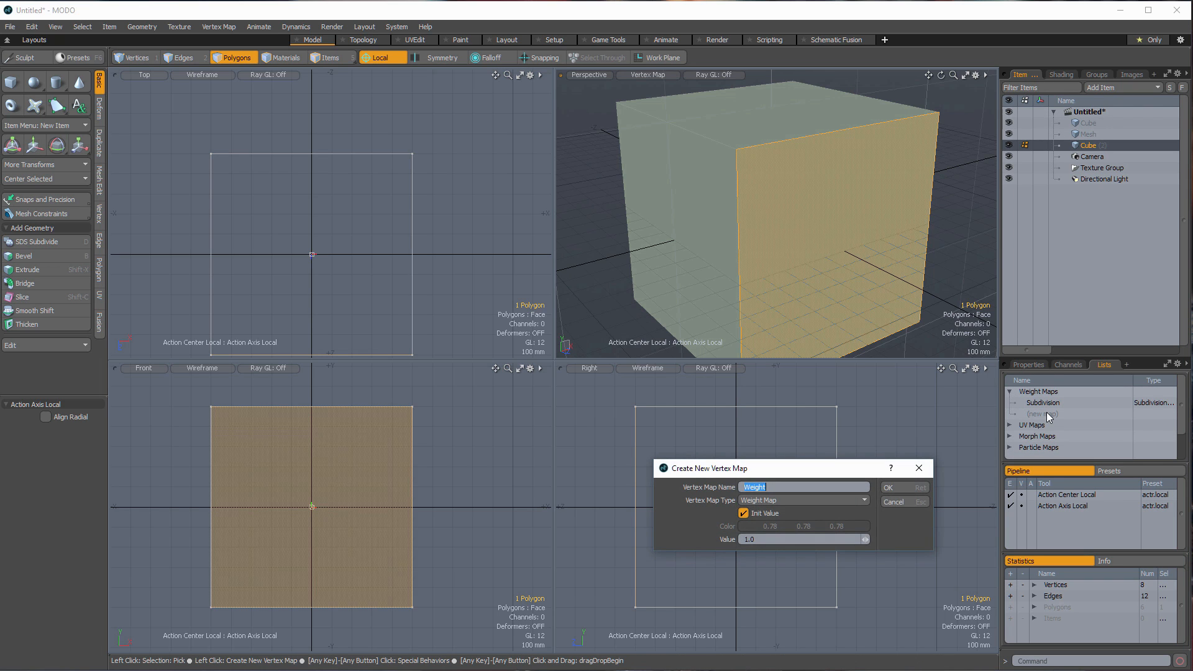
pyautogui.write('Disp')
pyautogui.press('Return')
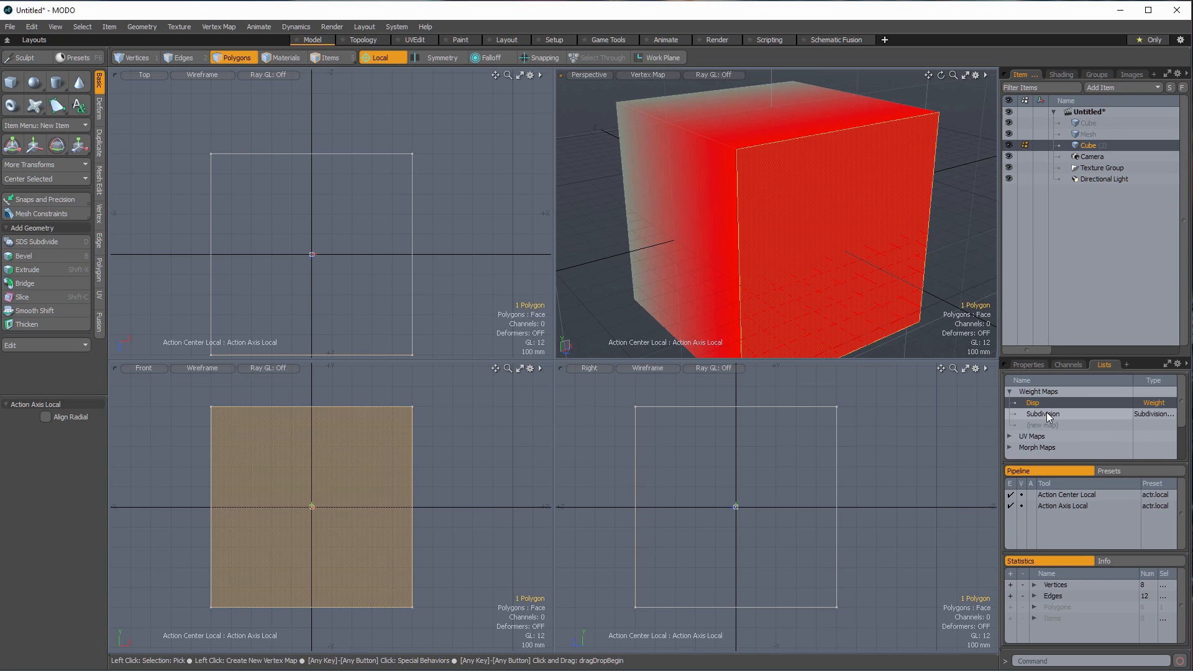
pyautogui.keyDown('alt'); pyautogui.moveTo(769, 181); pyautogui.dragTo(756, 134); pyautogui.keyUp('alt')
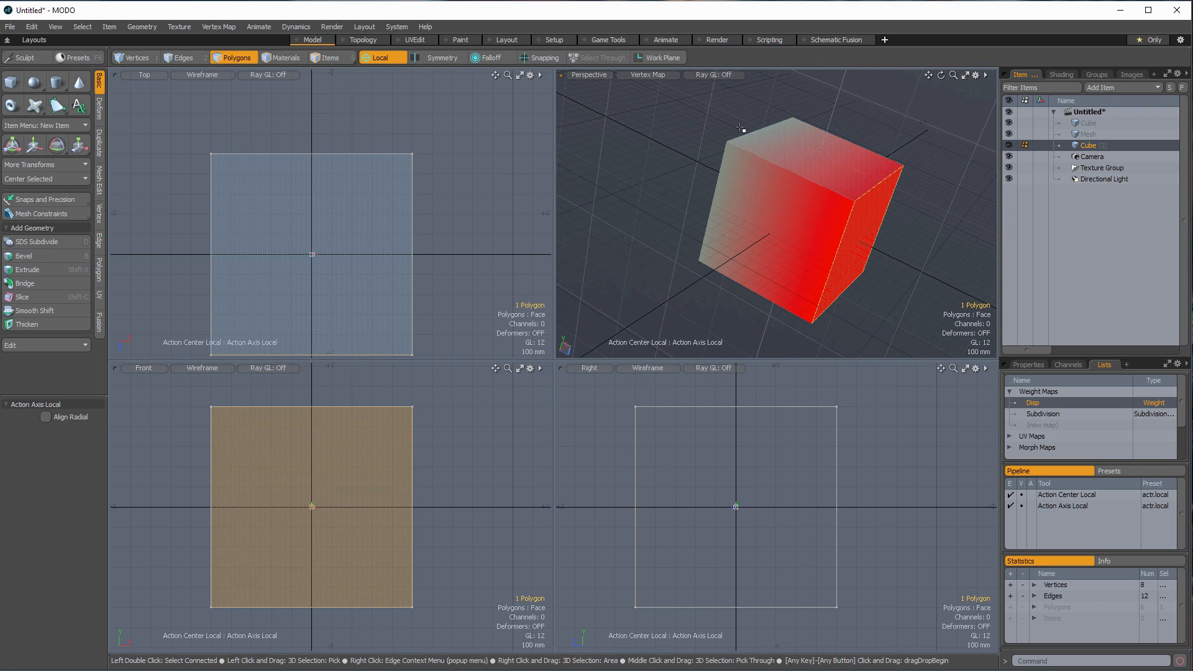
pyautogui.keyDown('alt'); pyautogui.moveTo(903, 231); pyautogui.dragTo(870, 187); pyautogui.keyUp('alt')
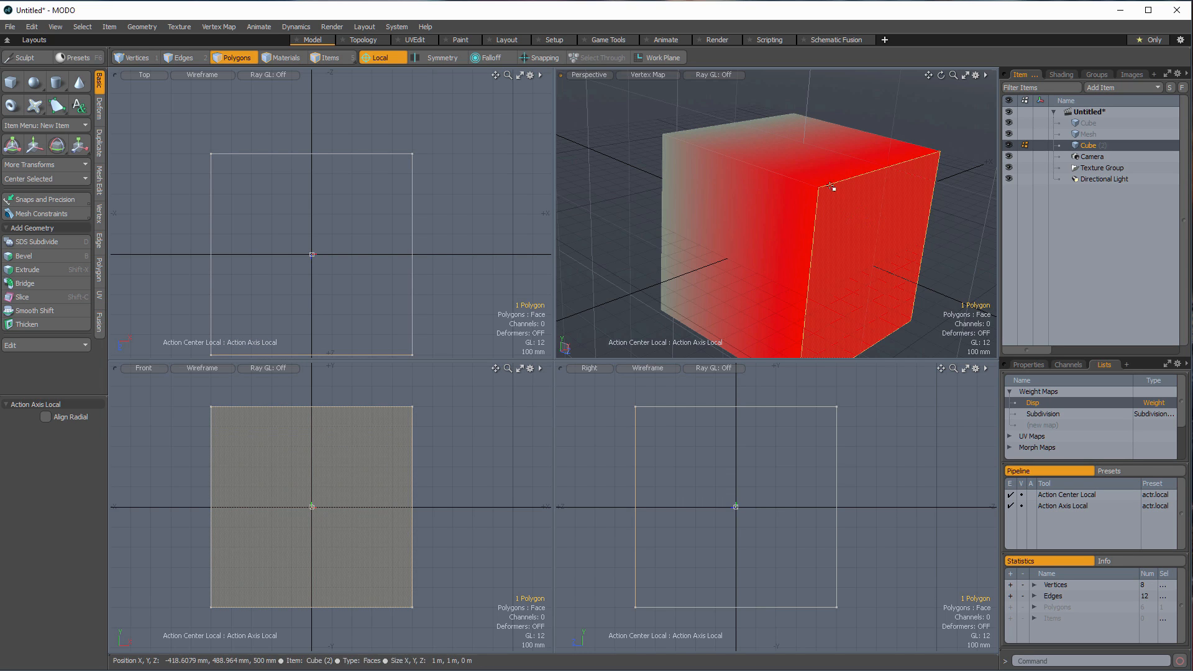
# - Bevel the front face with a very small inset and no shift, adding a thin border of polygons along its edges
pyautogui.press('b')
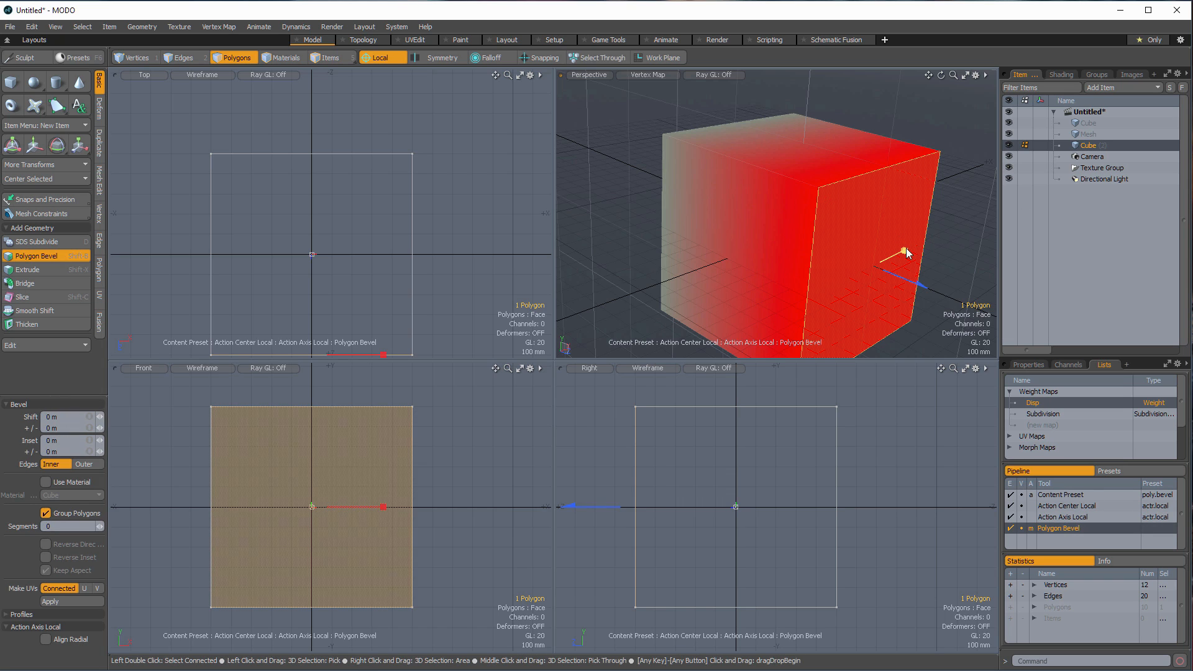
pyautogui.moveTo(906, 248); pyautogui.dragTo(904, 251)
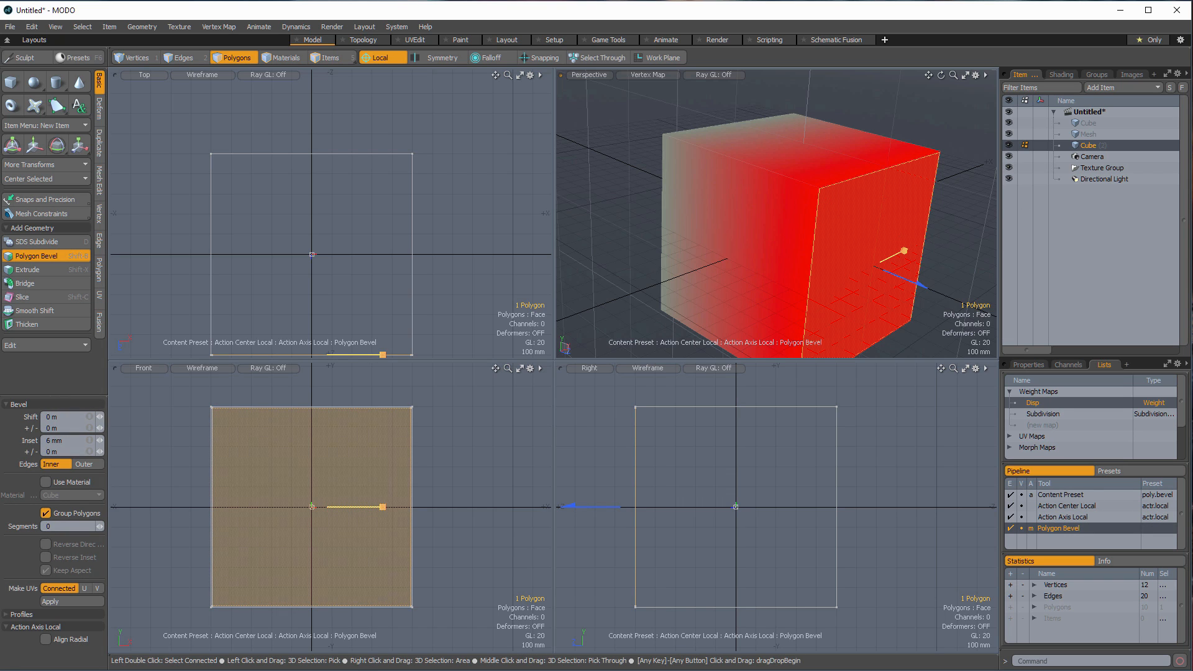
pyautogui.moveTo(904, 251); pyautogui.dragTo(906, 251)
pyautogui.press('space')
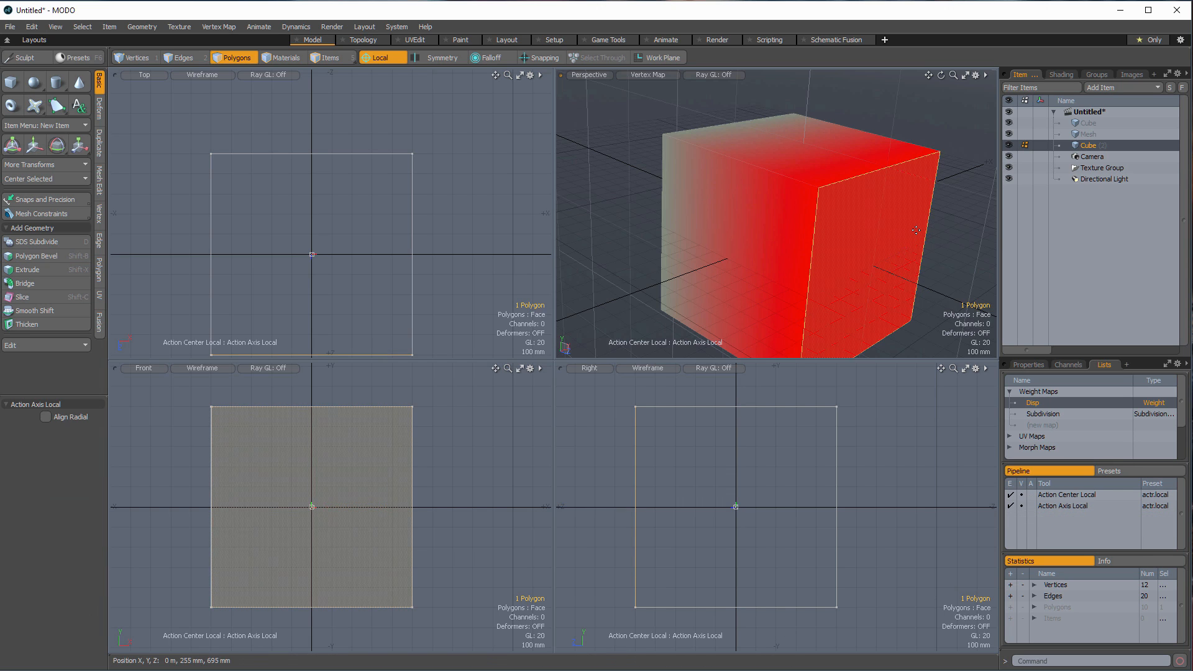
# - Invert the selection to all polygons except the inset front face and set their Disp weight to 0%
pyautogui.press('[')
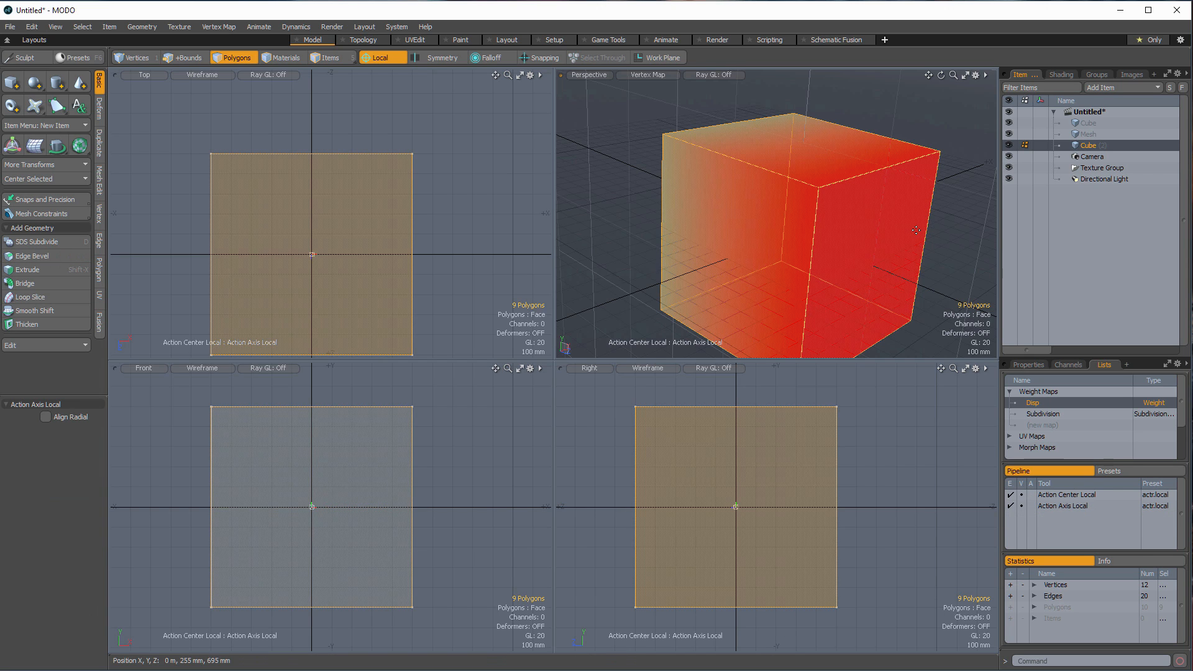
pyautogui.hotkey('shift', 'w')
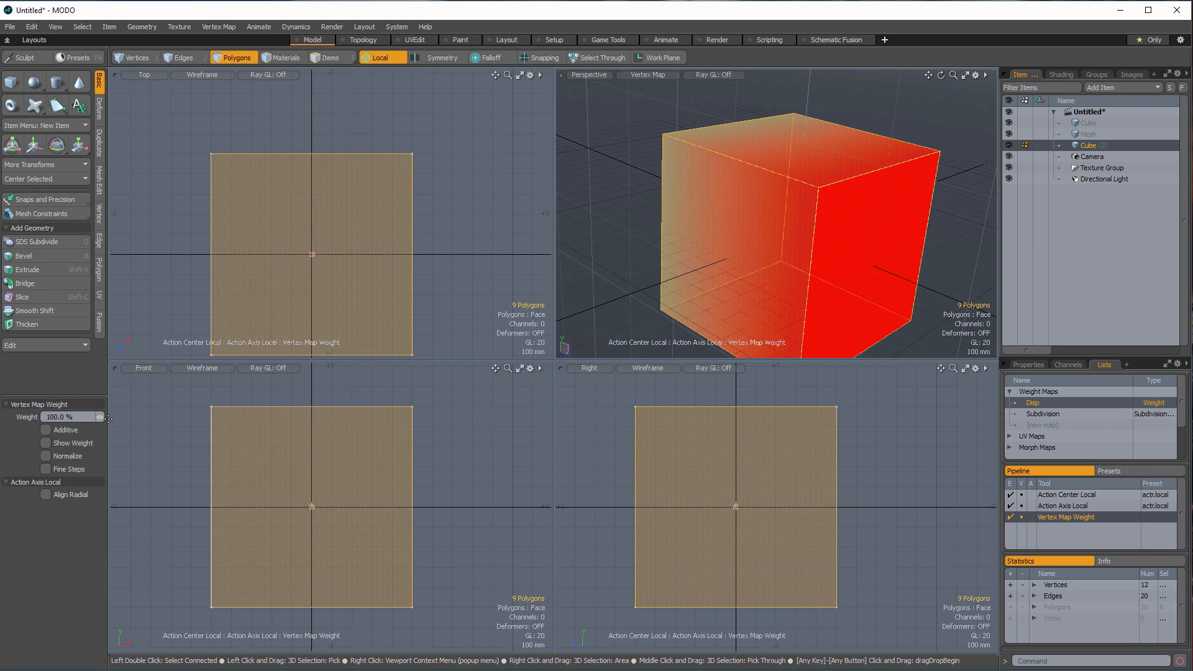
pyautogui.moveTo(100, 417); pyautogui.dragTo(62, 417)
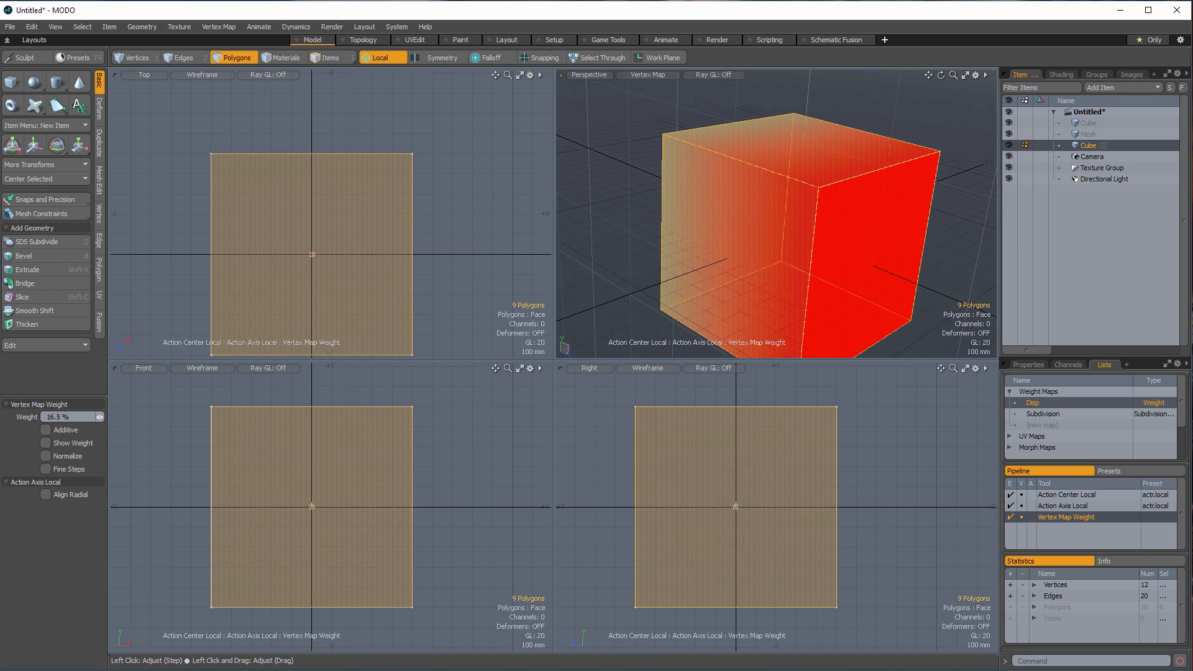
pyautogui.click(775, 203)
pyautogui.keyDown('alt'); pyautogui.moveTo(775, 203); pyautogui.dragTo(724, 190); pyautogui.keyUp('alt')
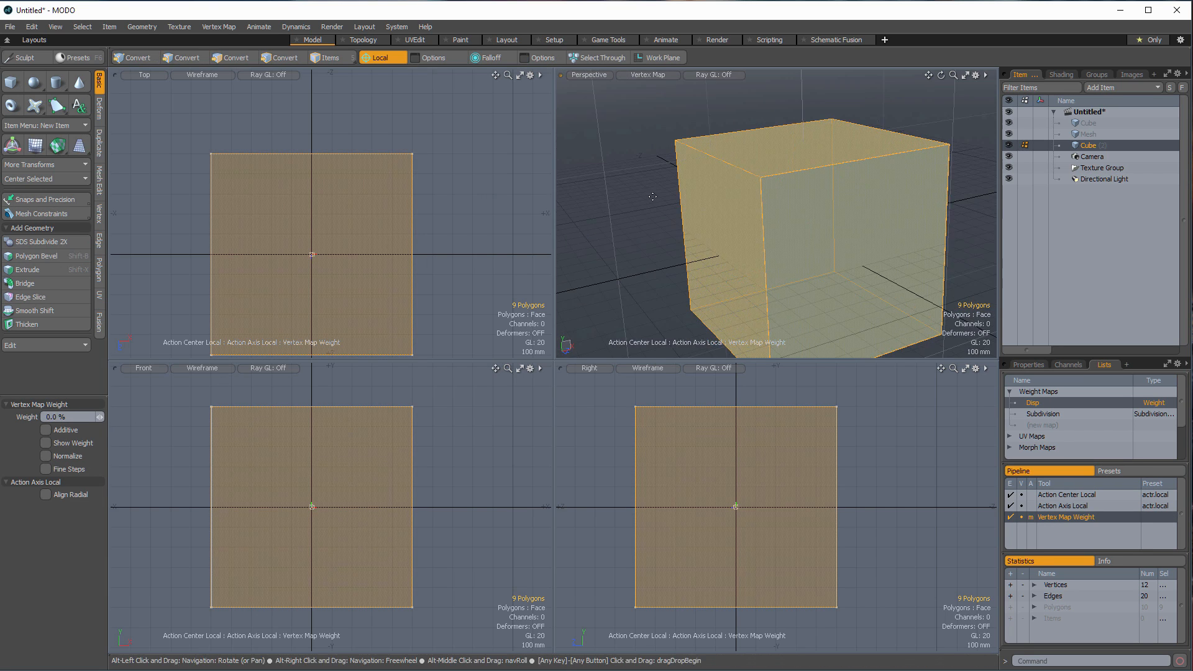
pyautogui.press('Escape')
# - Select only the inset front face, set its Disp weight to 100%, and clear the selection
pyautogui.click(812, 220)
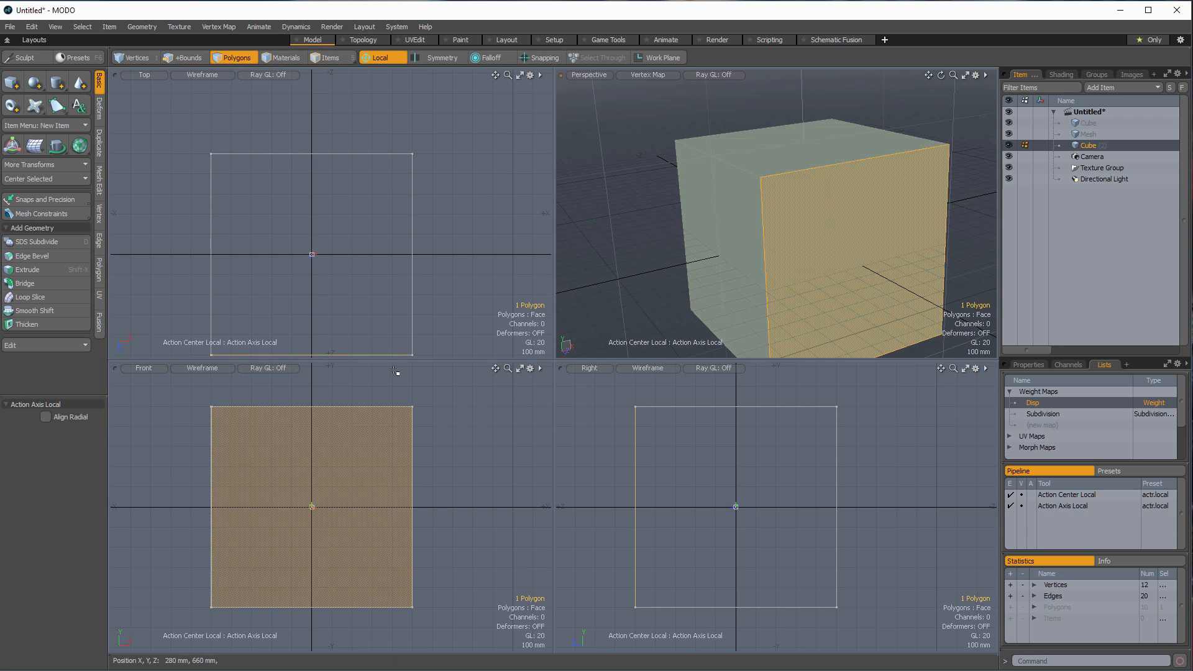
pyautogui.hotkey('shift', 'w')
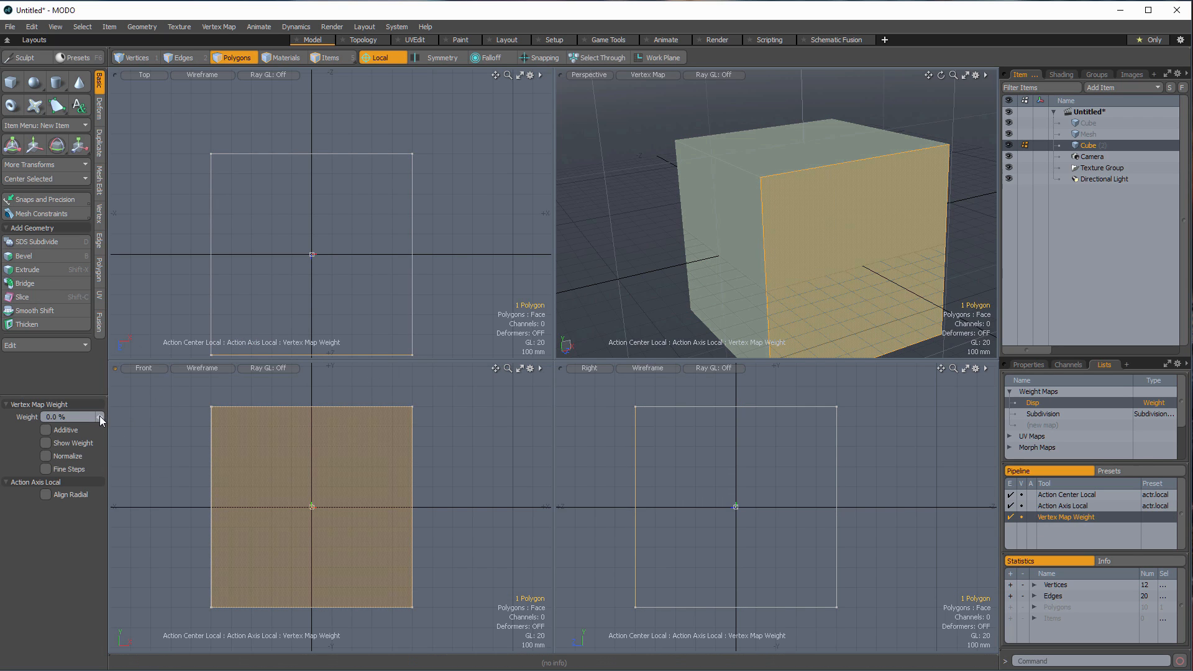
pyautogui.moveTo(100, 415); pyautogui.dragTo(97, 417)
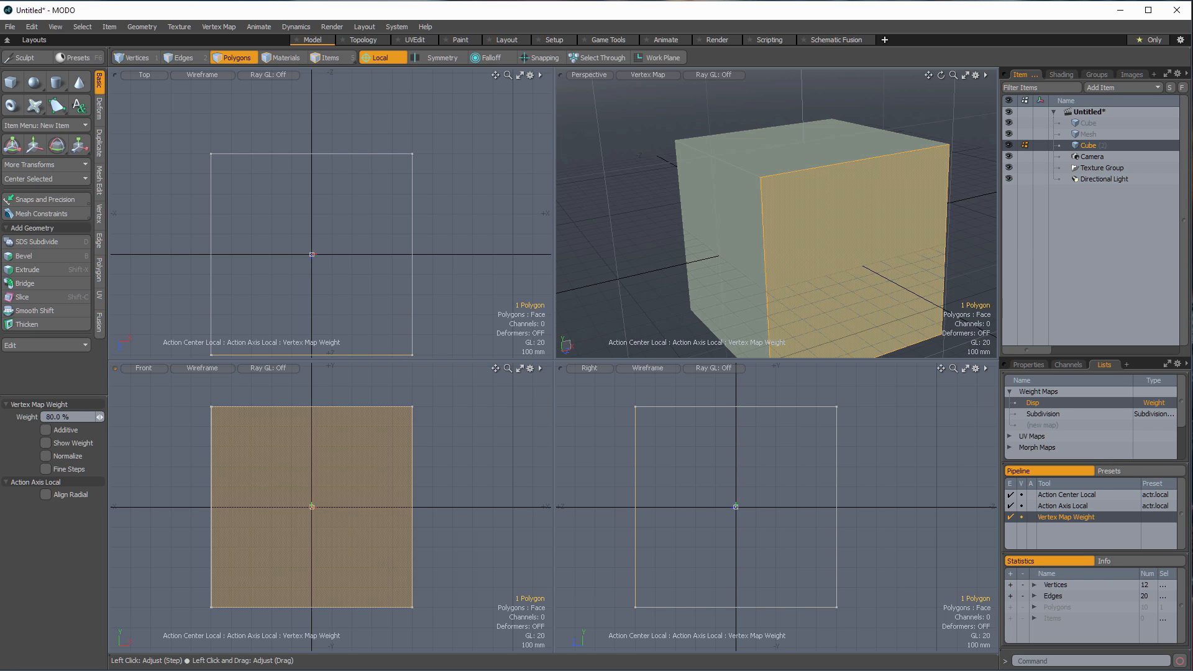
pyautogui.moveTo(99, 417); pyautogui.dragTo(104, 417)
pyautogui.click(647, 199)
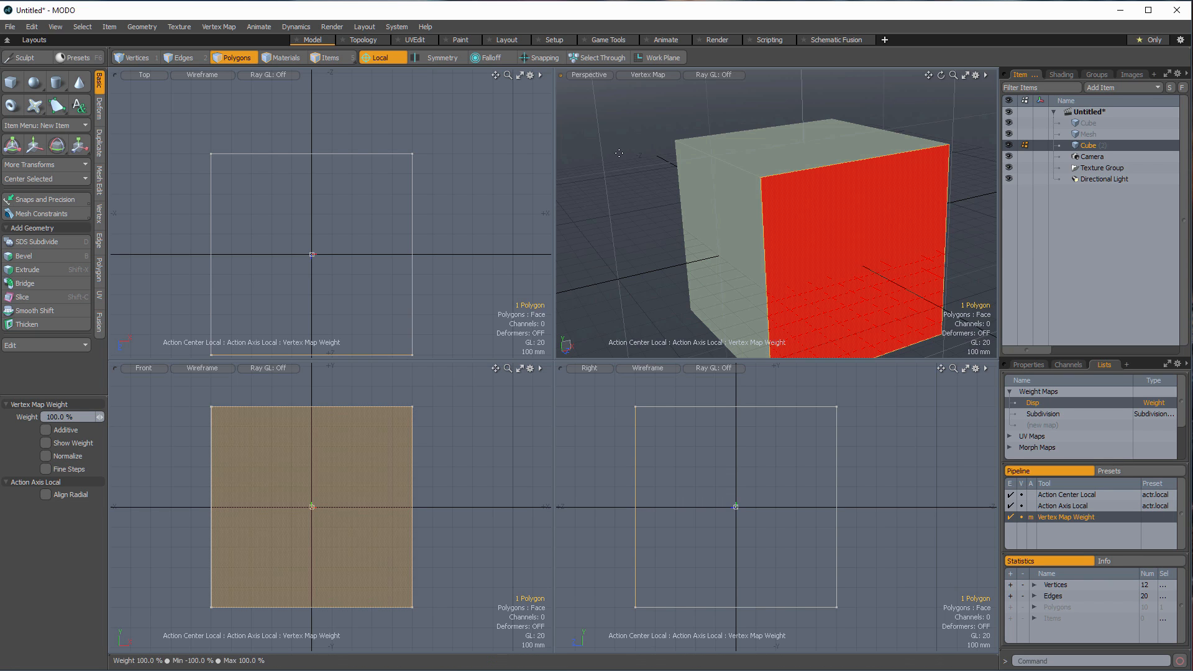
pyautogui.keyDown('alt'); pyautogui.moveTo(647, 199); pyautogui.dragTo(661, 200); pyautogui.keyUp('alt')
pyautogui.press('Escape')
# - Examine the Disp weight transition across the thin border at the front face's upper corner
pyautogui.keyDown('alt'); pyautogui.moveTo(850, 208); pyautogui.dragTo(722, 138); pyautogui.keyUp('alt')
pyautogui.scroll(5, 721, 138)
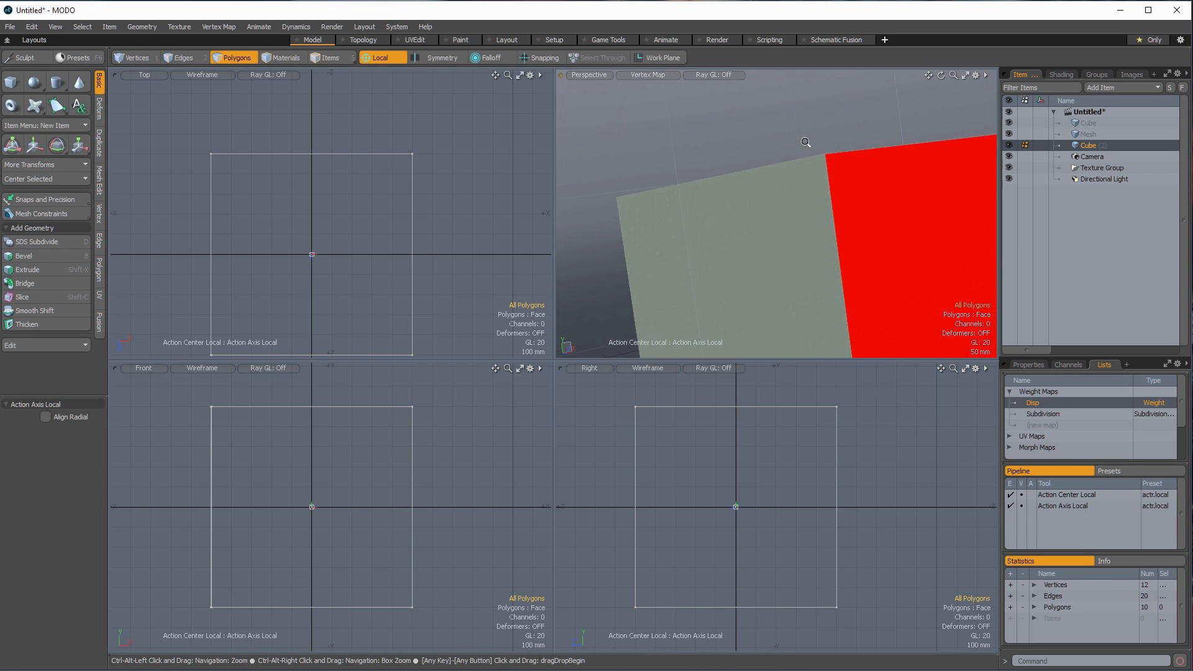
pyautogui.keyDown('alt'); pyautogui.moveTo(808, 141); pyautogui.dragTo(624, 142); pyautogui.keyUp('alt')
pyautogui.click(817, 239)
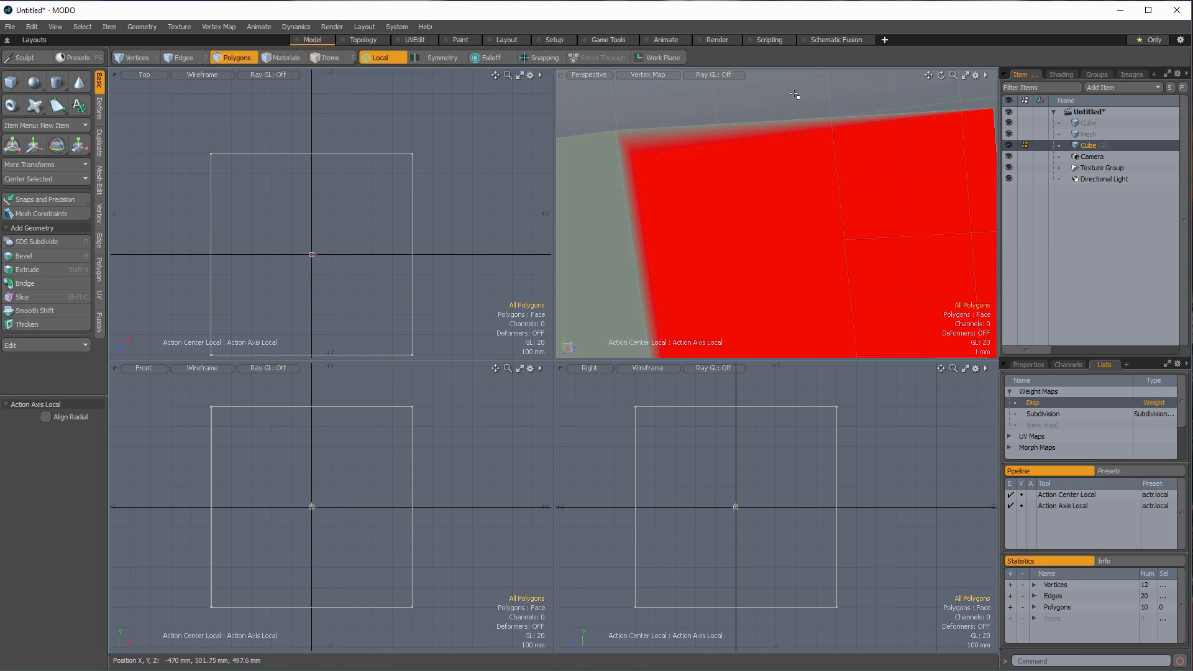
pyautogui.keyDown('alt'); pyautogui.moveTo(795, 95); pyautogui.dragTo(796, 66); pyautogui.keyUp('alt')
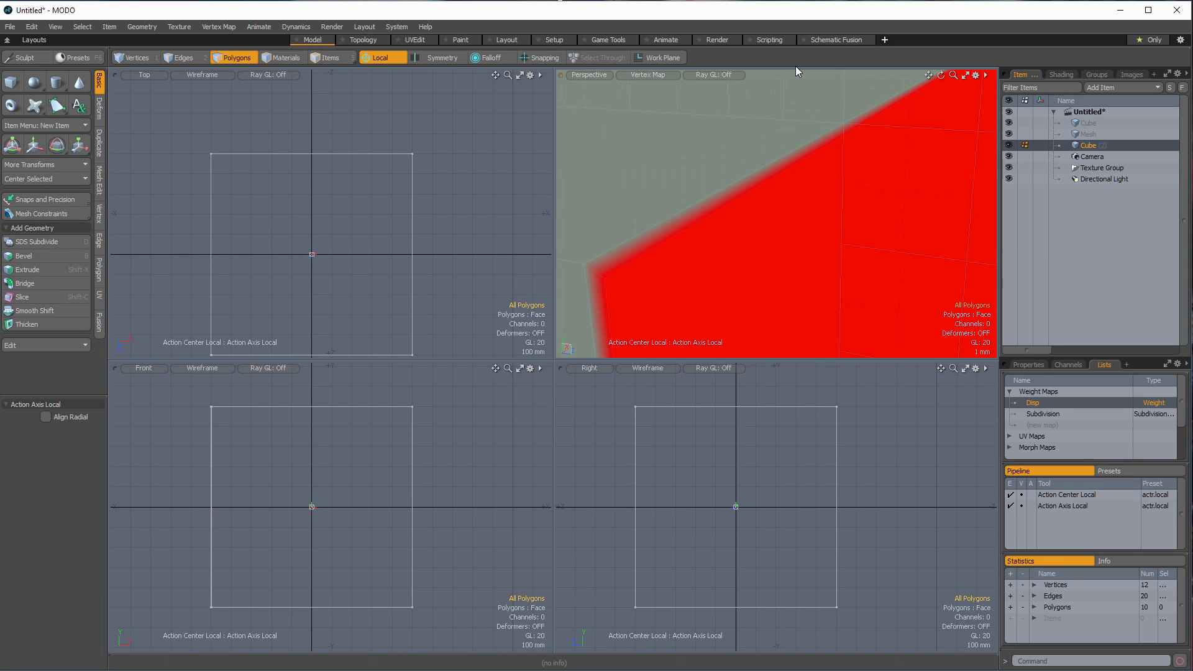
# - In the Render layout, select all polygons of the new cube and assign the existing Cube material to them
pyautogui.click(721, 40)
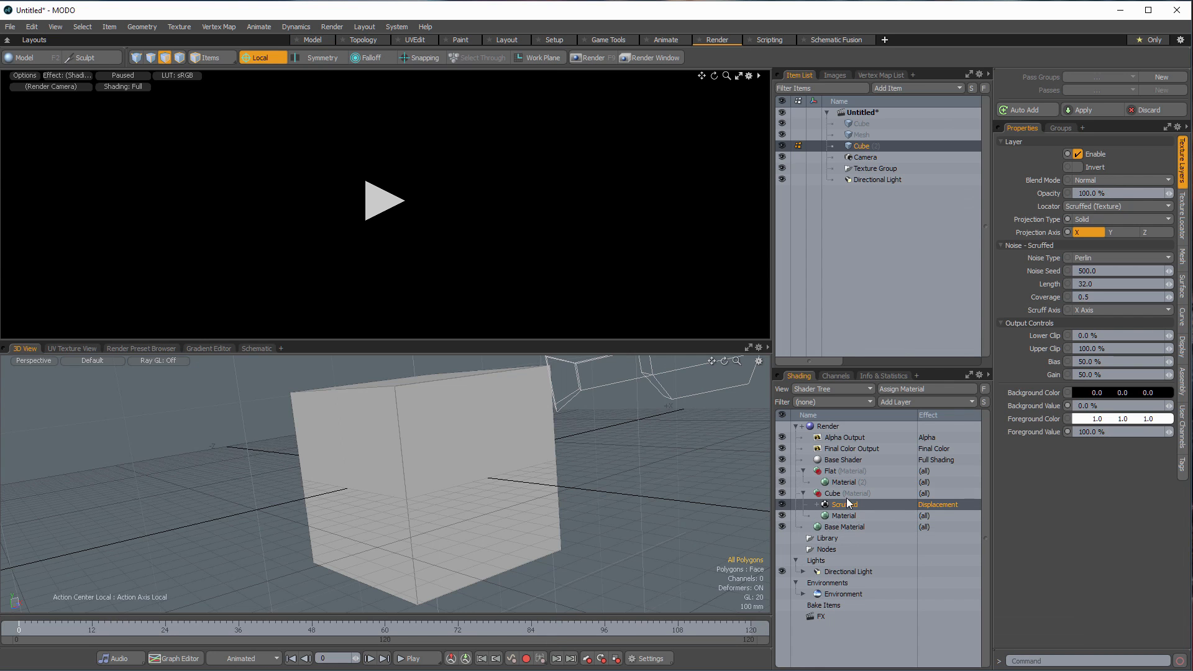
pyautogui.doubleClick(482, 455)
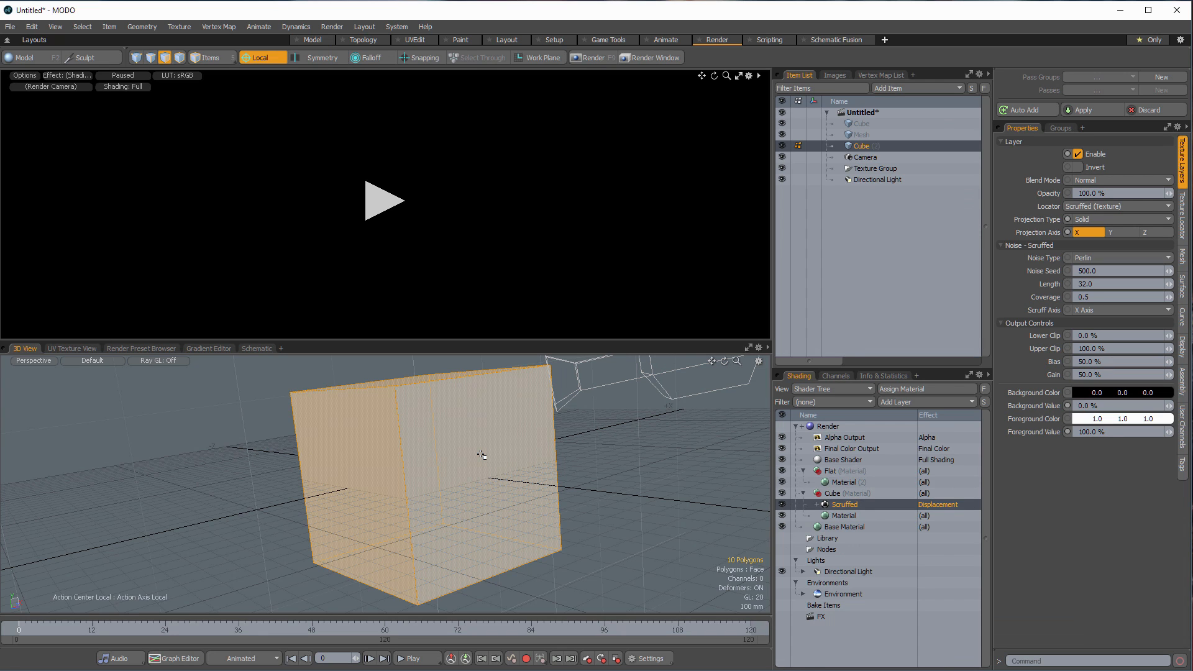
pyautogui.press('m')
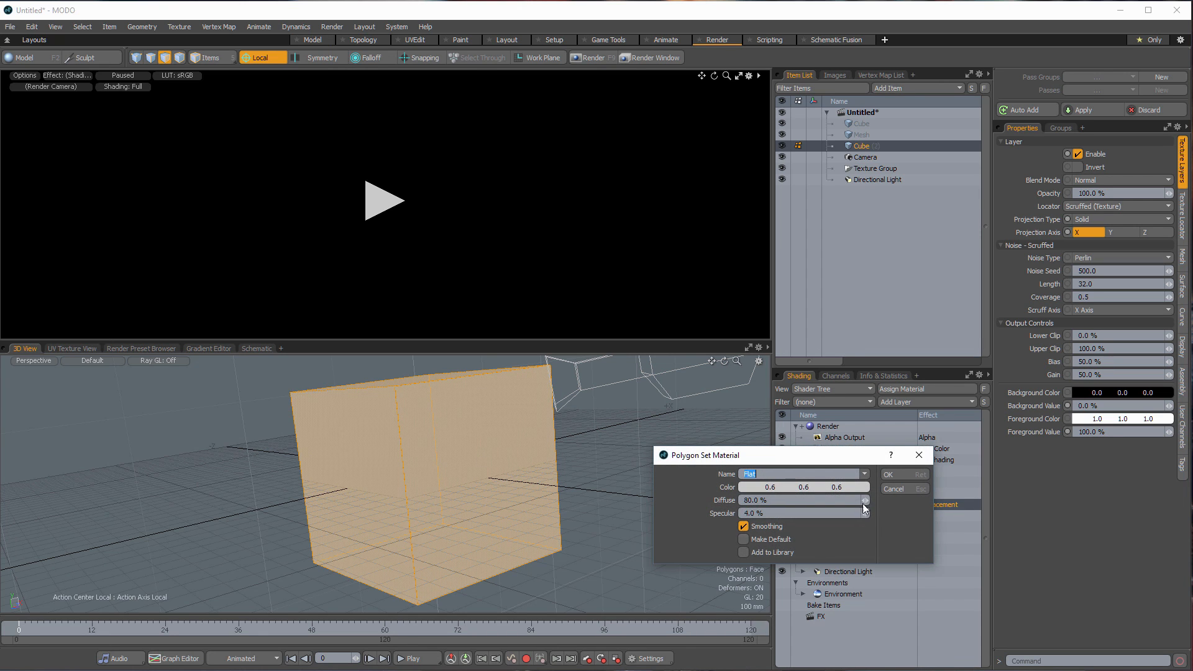
pyautogui.click(867, 471)
pyautogui.click(870, 454)
pyautogui.click(890, 476)
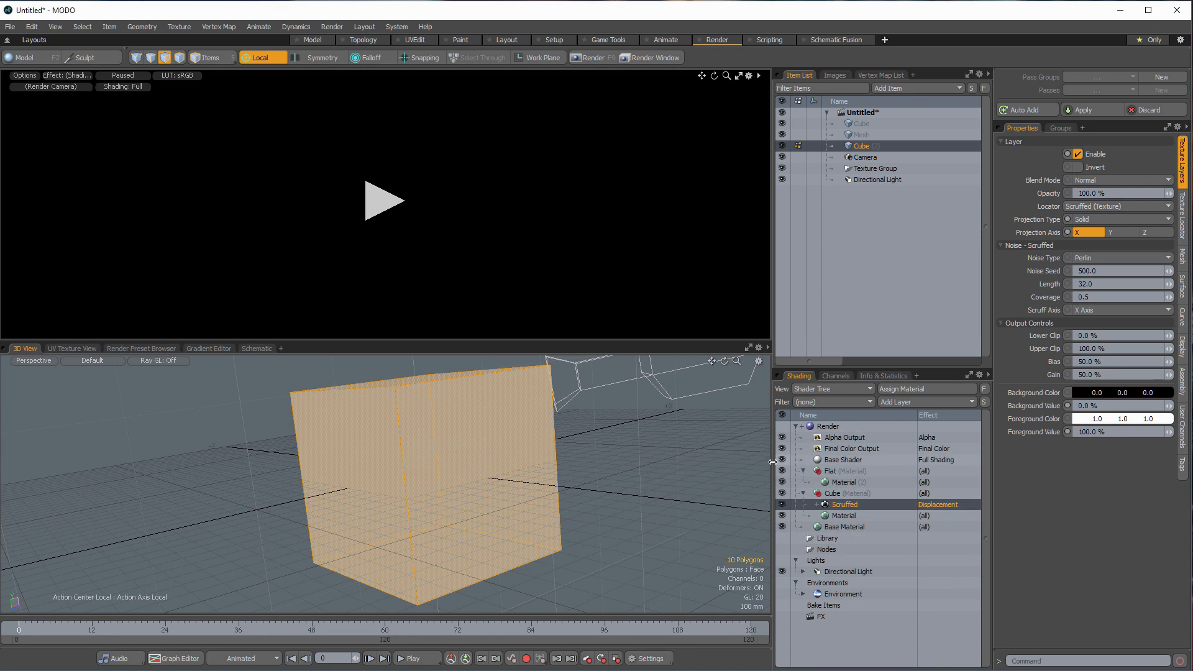
# - Add a Weight Map Texture using the Disp map to the Cube material and make it the layer mask of the Scruffed displacement
pyautogui.click(852, 515)
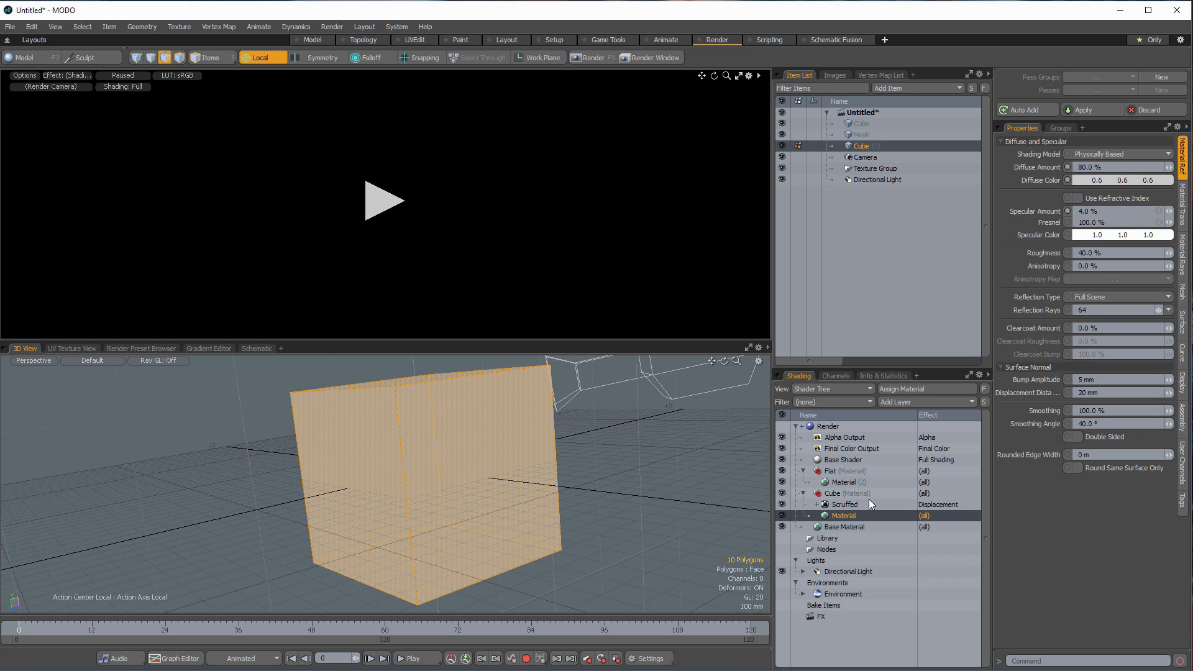
pyautogui.click(851, 505)
pyautogui.click(909, 404)
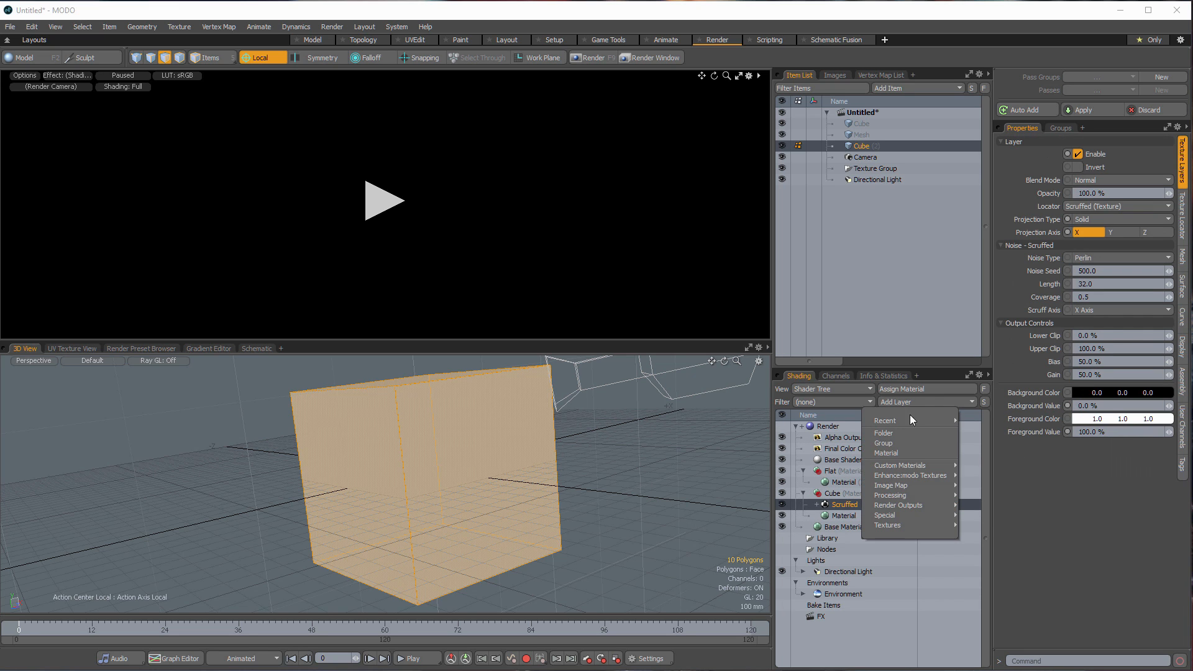
pyautogui.moveTo(907, 480)
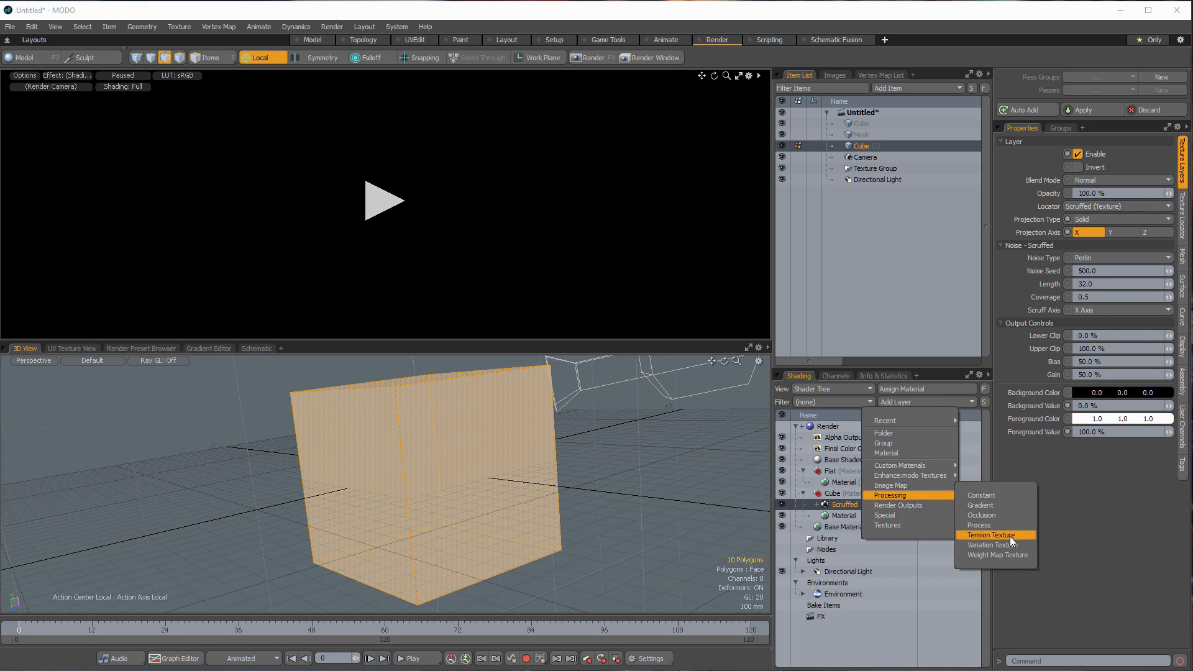
pyautogui.click(1008, 557)
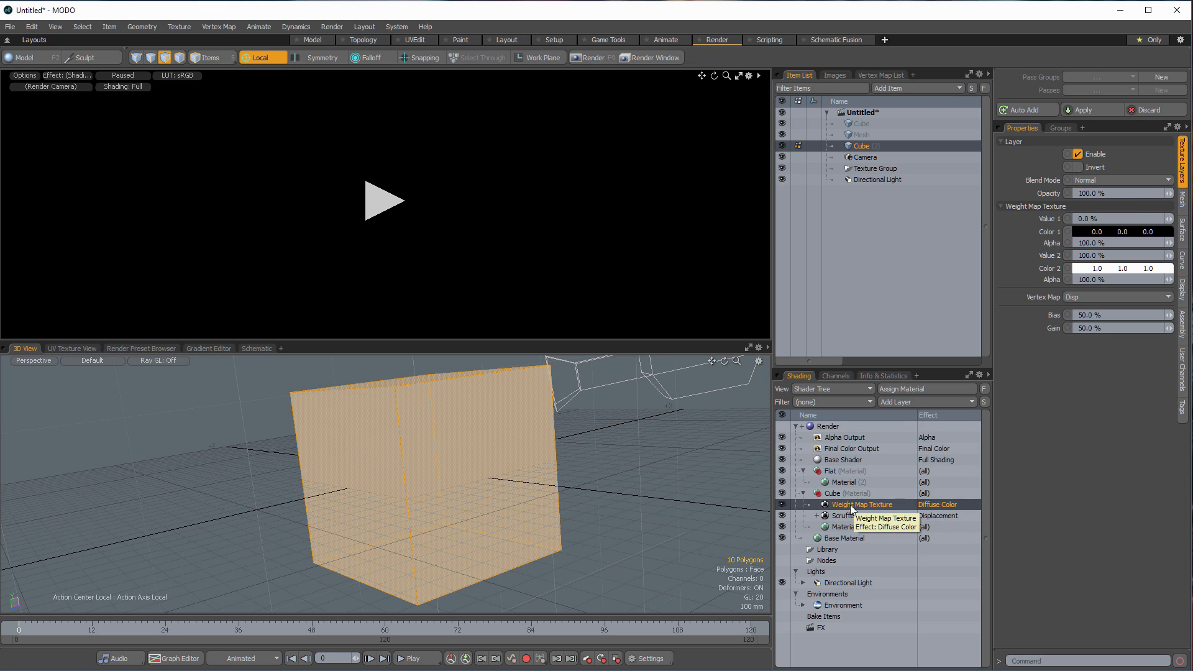
pyautogui.moveTo(855, 506); pyautogui.dragTo(865, 516)
pyautogui.click(865, 517)
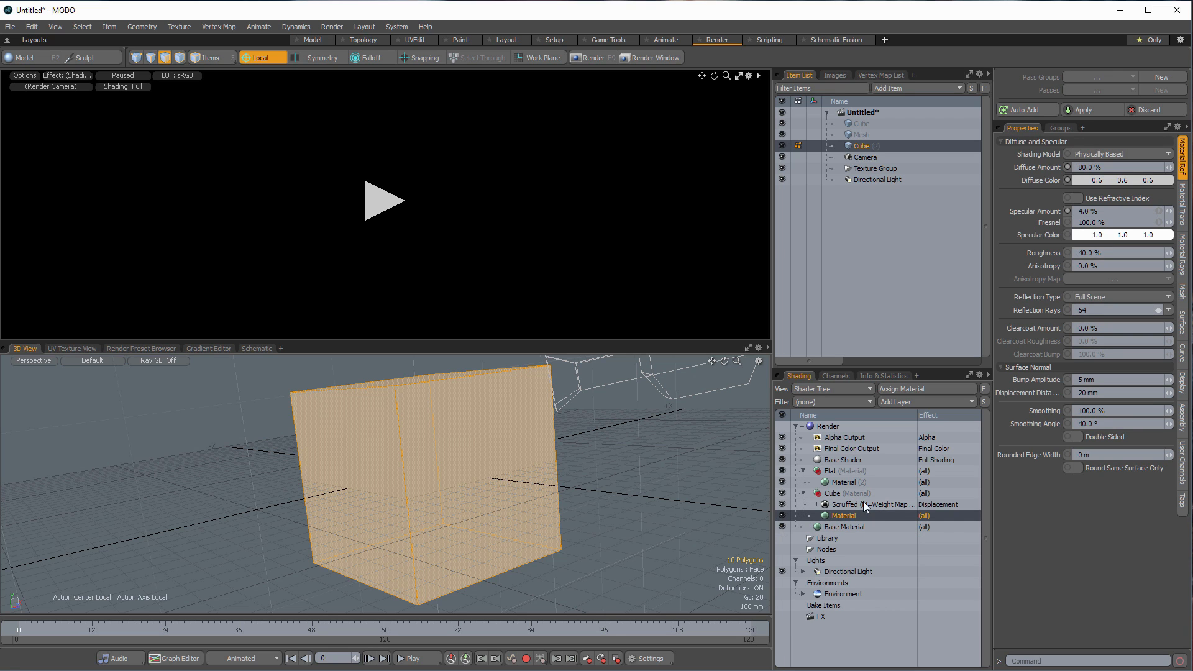
# - Start the preview render and examine the displacement along the edges of the weight-mapped front face
pyautogui.click(380, 202)
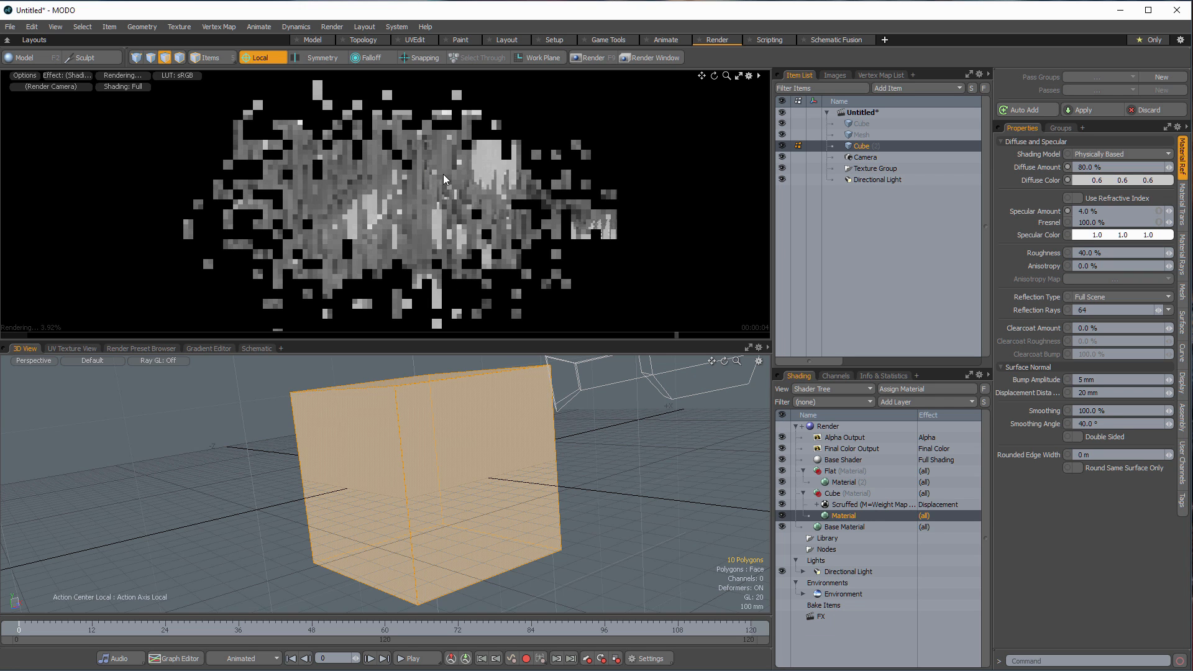
pyautogui.keyDown('ctrl'); pyautogui.keyDown('alt'); pyautogui.moveTo(484, 192); pyautogui.dragTo(492, 167); pyautogui.keyUp('alt'); pyautogui.keyUp('ctrl')
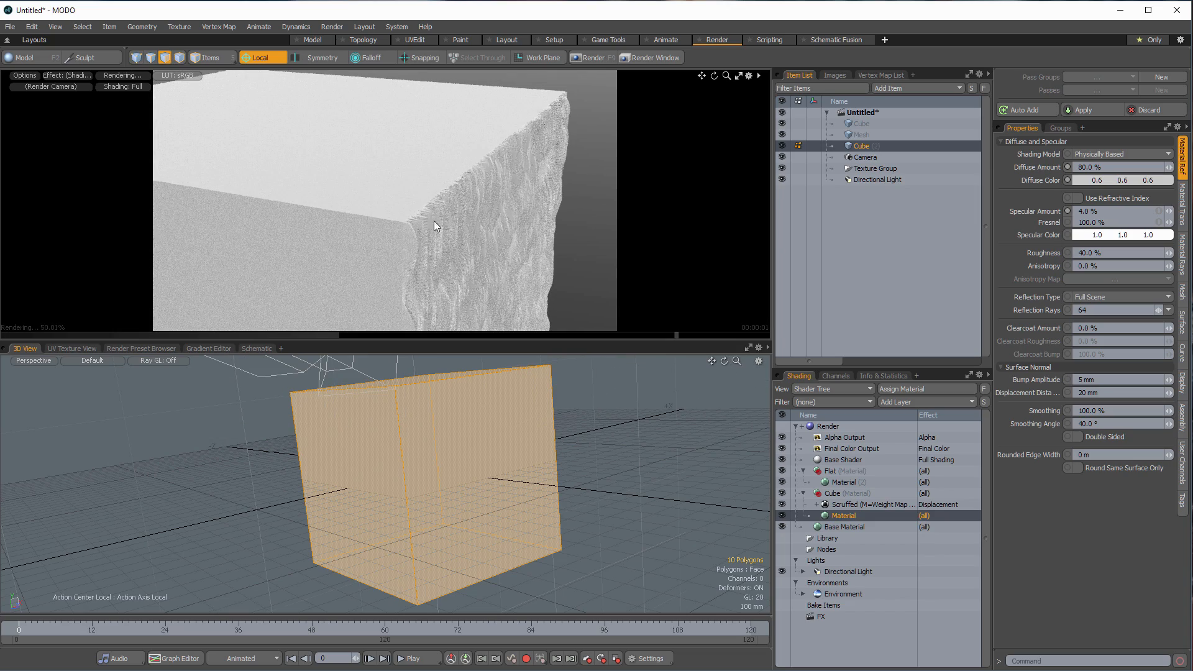
pyautogui.keyDown('alt'); pyautogui.moveTo(460, 224); pyautogui.dragTo(508, 192); pyautogui.keyUp('alt')
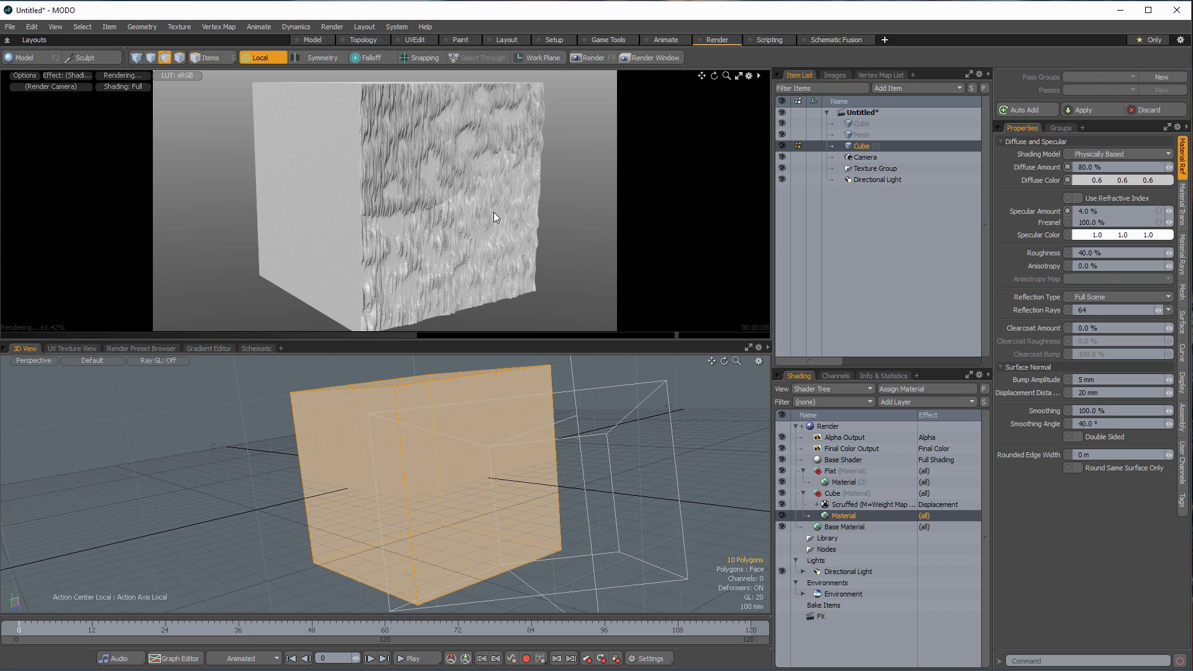
# - Create a new scene and add a unit cube to it in the Model layout
pyautogui.hotkey('ctrl', 'n')
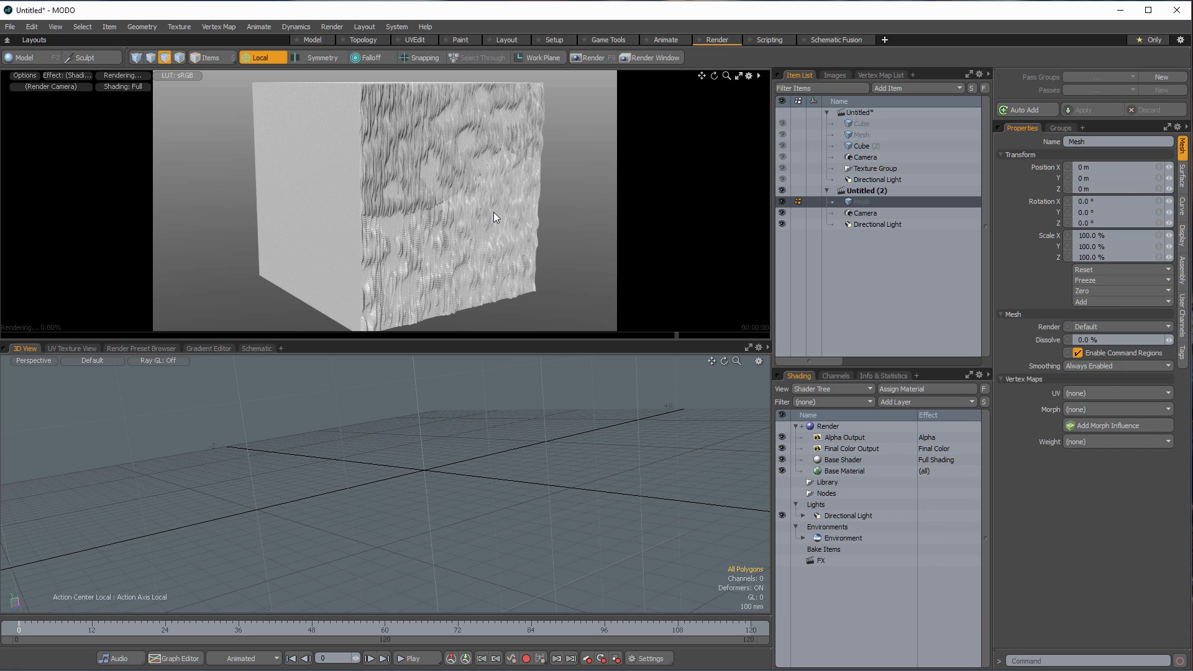
pyautogui.click(315, 39)
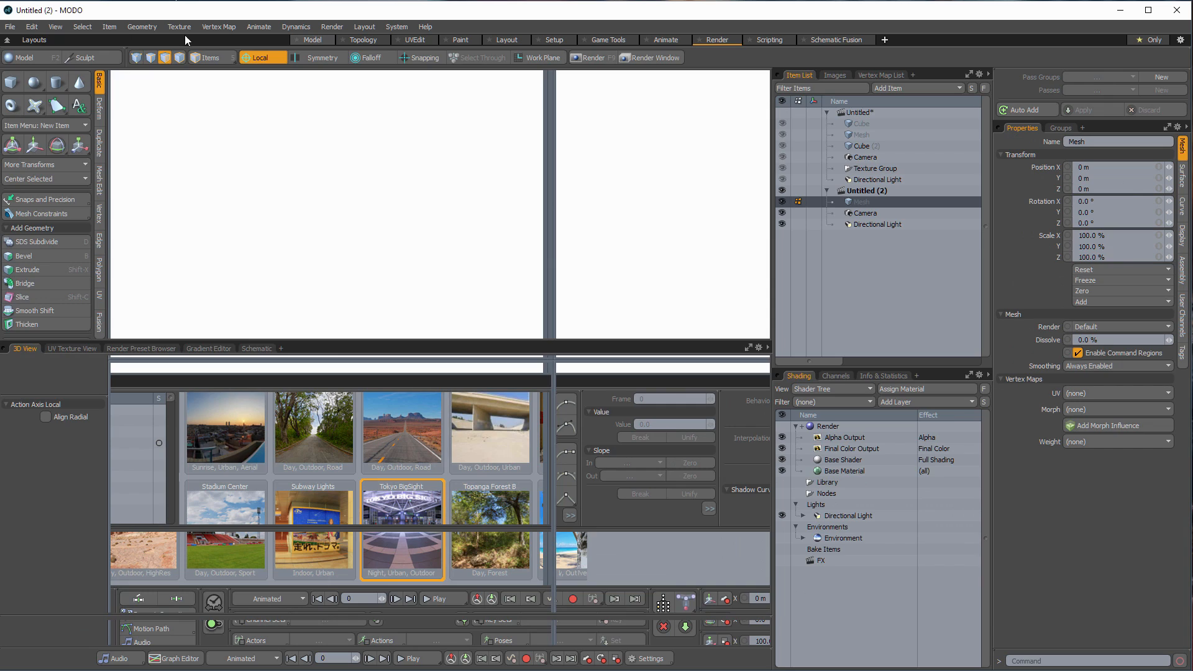
pyautogui.click(13, 83)
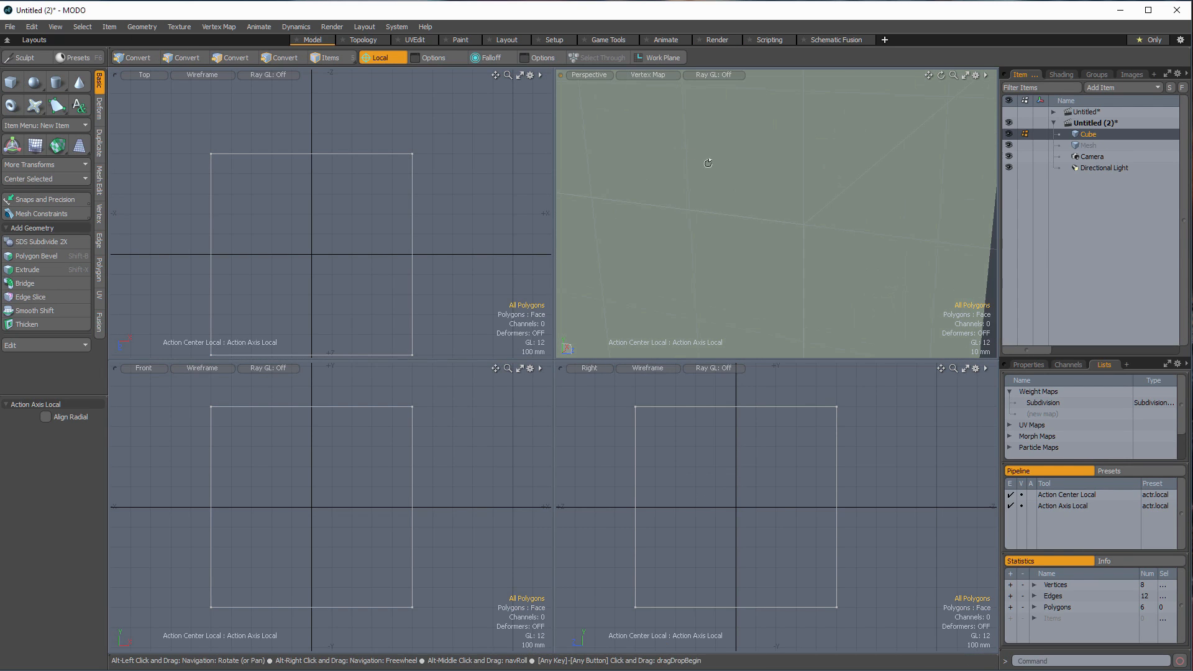
pyautogui.press('a')
pyautogui.keyDown('alt'); pyautogui.moveTo(826, 311); pyautogui.dragTo(705, 273); pyautogui.keyUp('alt')
# - Inset the cube's front face with Polygon Bevel, then recess the inner face with a second bevel at a shift of -60 mm
pyautogui.click(811, 263)
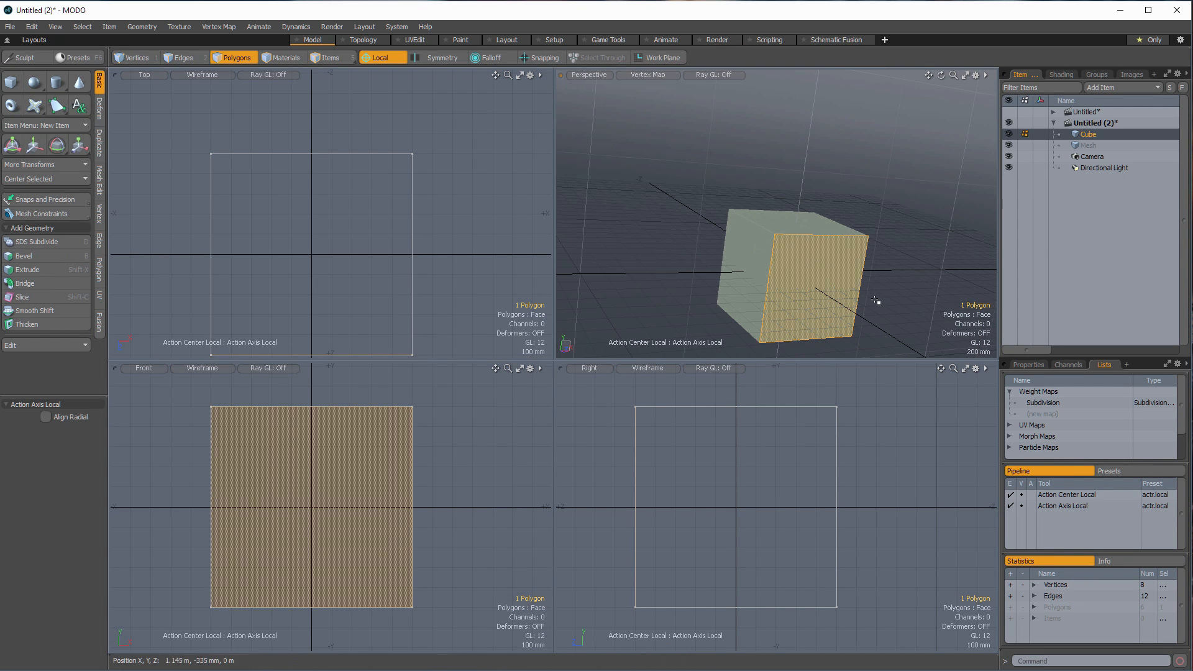
pyautogui.press('b')
pyautogui.moveTo(866, 287); pyautogui.dragTo(905, 303)
pyautogui.keyDown('shift'); pyautogui.click(905, 303); pyautogui.keyUp('shift')
pyautogui.keyDown('alt'); pyautogui.moveTo(671, 265); pyautogui.dragTo(714, 278); pyautogui.keyUp('alt')
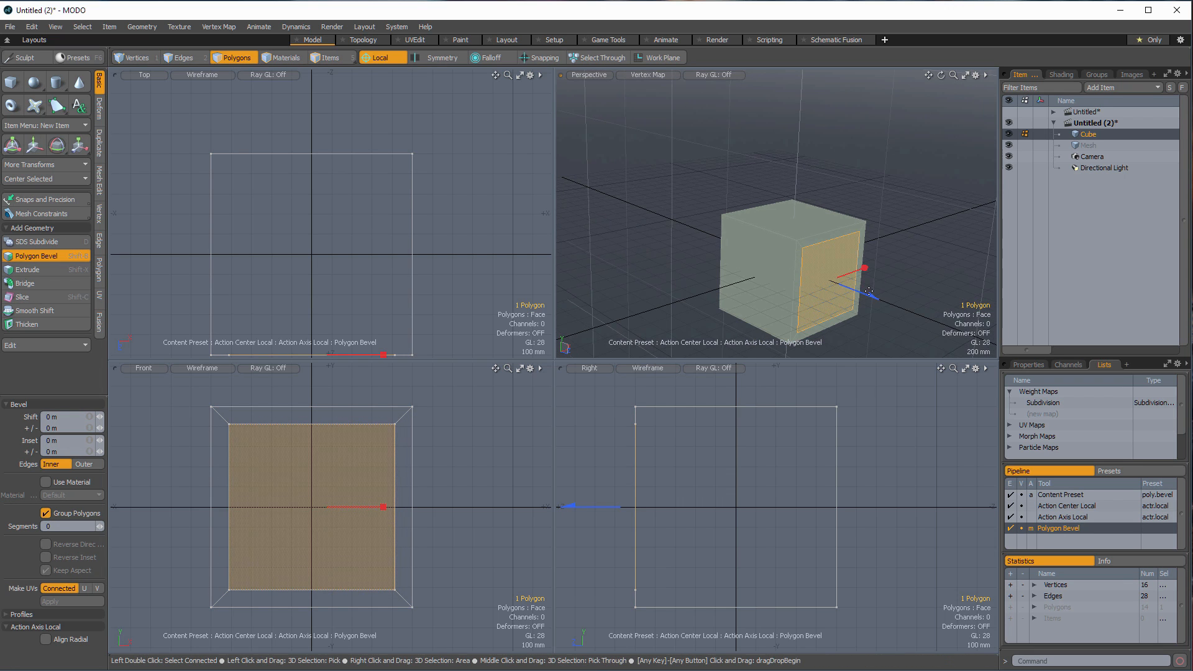
pyautogui.moveTo(875, 299); pyautogui.dragTo(709, 208)
pyautogui.keyDown('ctrl'); pyautogui.keyDown('alt'); pyautogui.moveTo(709, 209); pyautogui.dragTo(807, 236); pyautogui.keyUp('alt'); pyautogui.keyUp('ctrl')
pyautogui.keyDown('alt'); pyautogui.moveTo(858, 176); pyautogui.dragTo(814, 230); pyautogui.keyUp('alt')
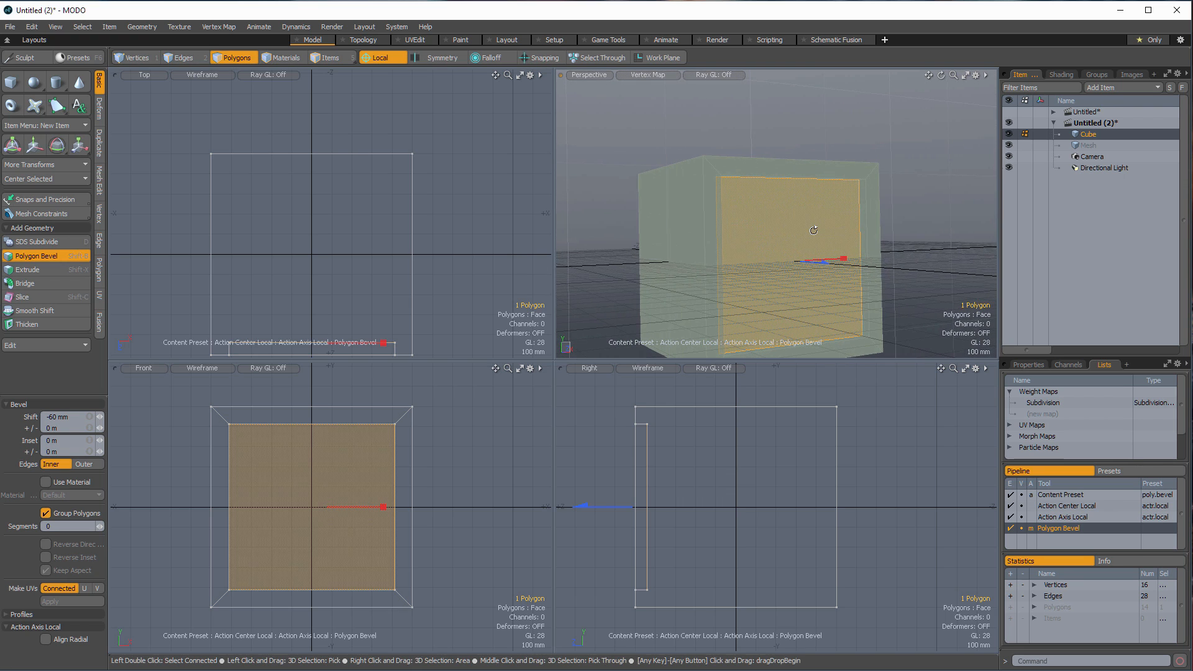
# - Assign a new material named Stuccco to the recessed face and start the preview render in the Render layout
pyautogui.press('m')
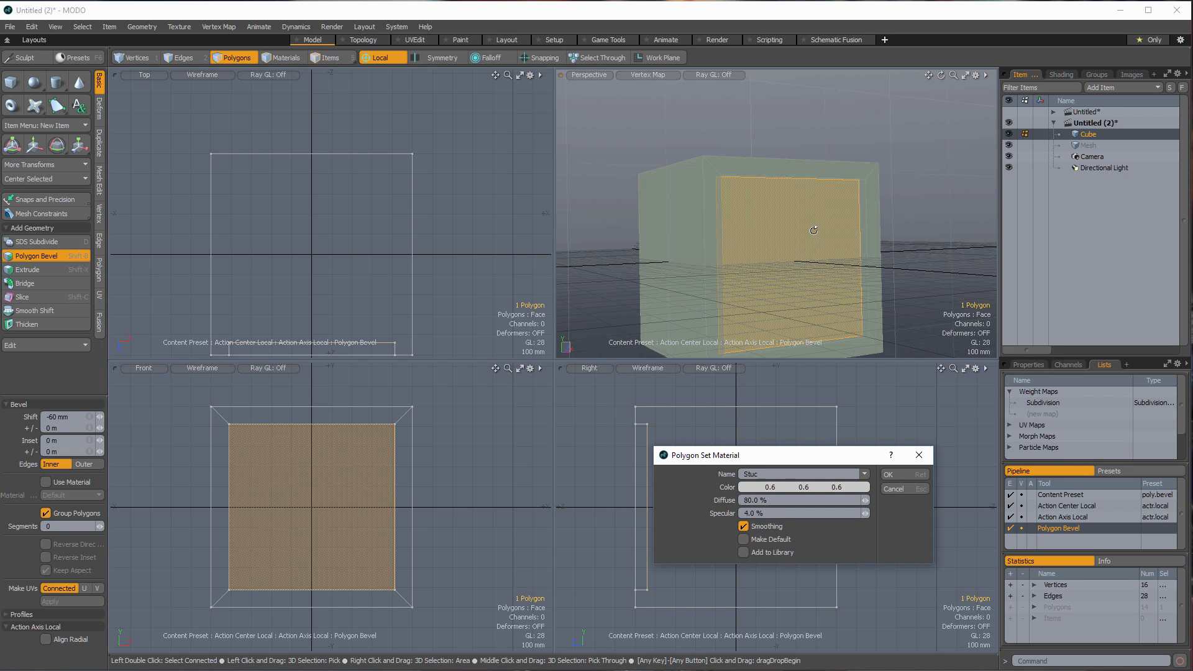
pyautogui.press('Return')
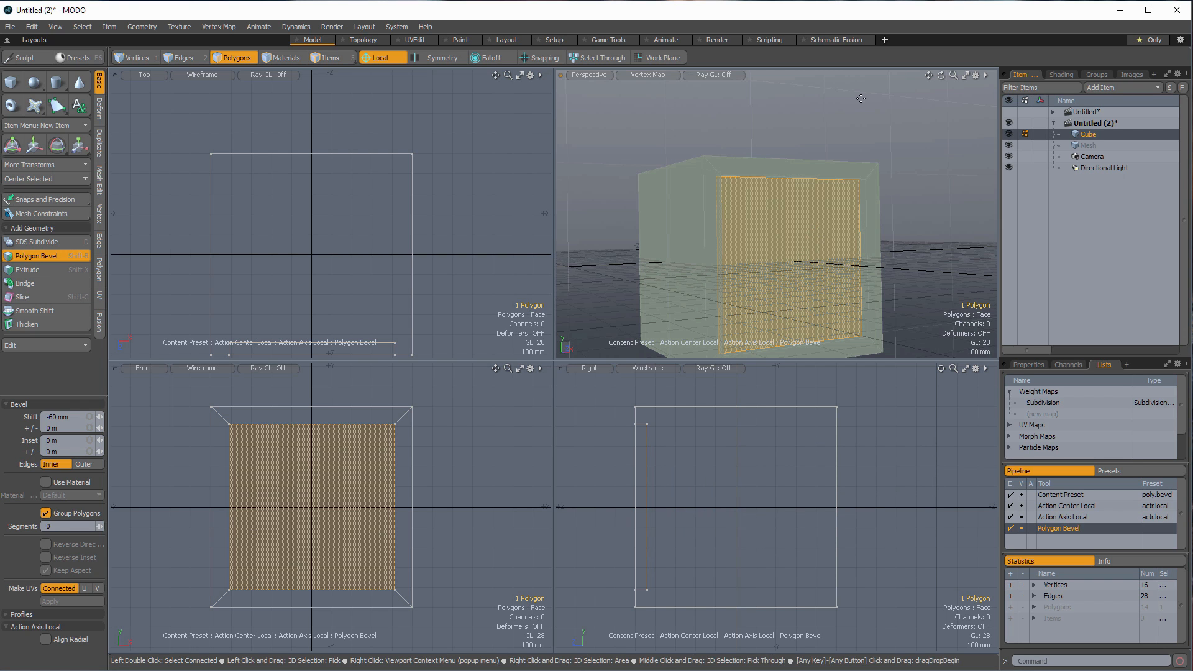
pyautogui.keyDown('alt'); pyautogui.moveTo(828, 158); pyautogui.dragTo(683, 61); pyautogui.keyUp('alt')
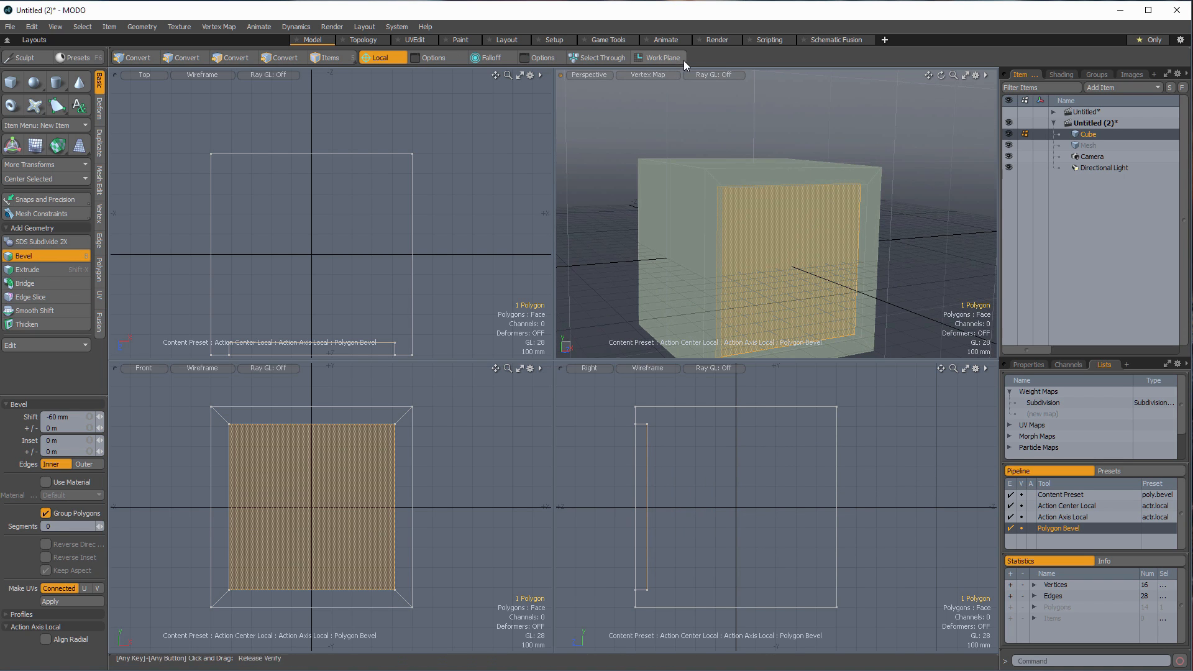
pyautogui.click(717, 40)
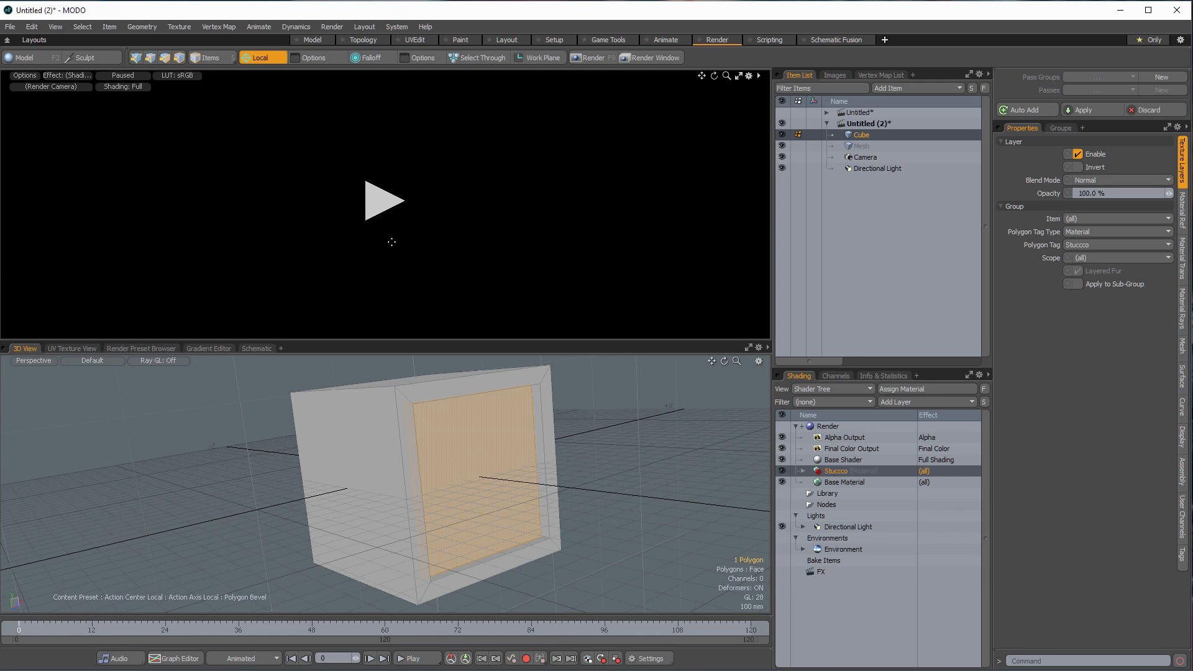
pyautogui.click(384, 200)
pyautogui.keyDown('alt'); pyautogui.moveTo(425, 233); pyautogui.dragTo(455, 218); pyautogui.keyUp('alt')
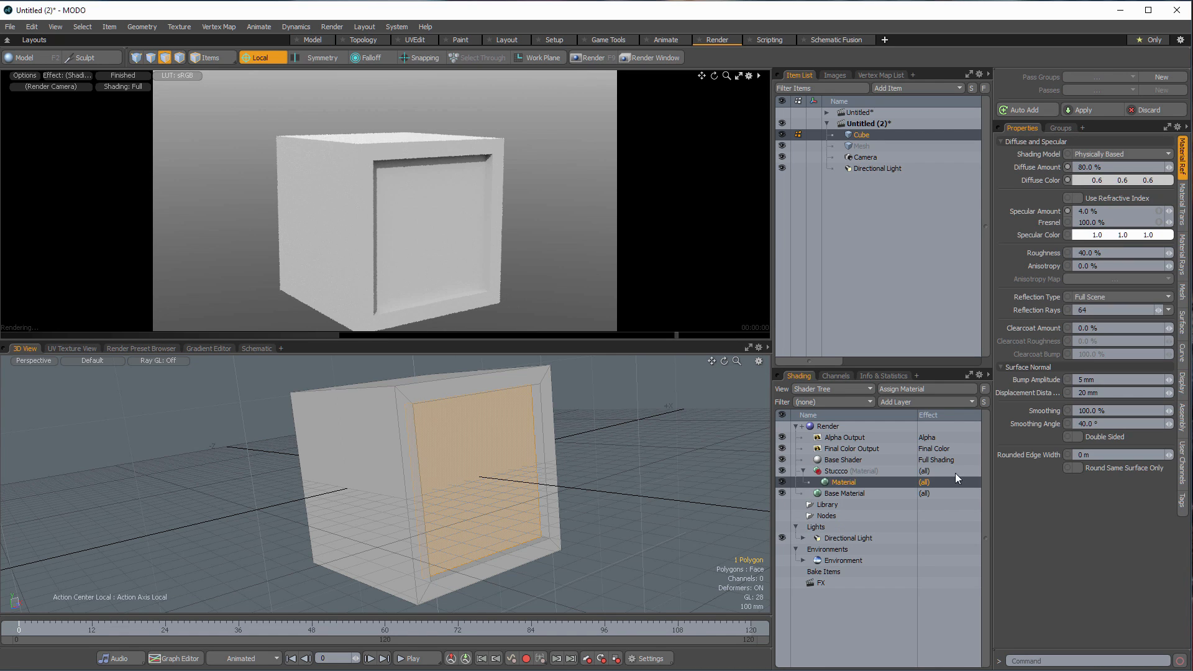
# - Add an Enhance:modo Stucco noise texture to the Stuccco material and set its effect to Displacement
pyautogui.click(893, 405)
pyautogui.moveTo(907, 474)
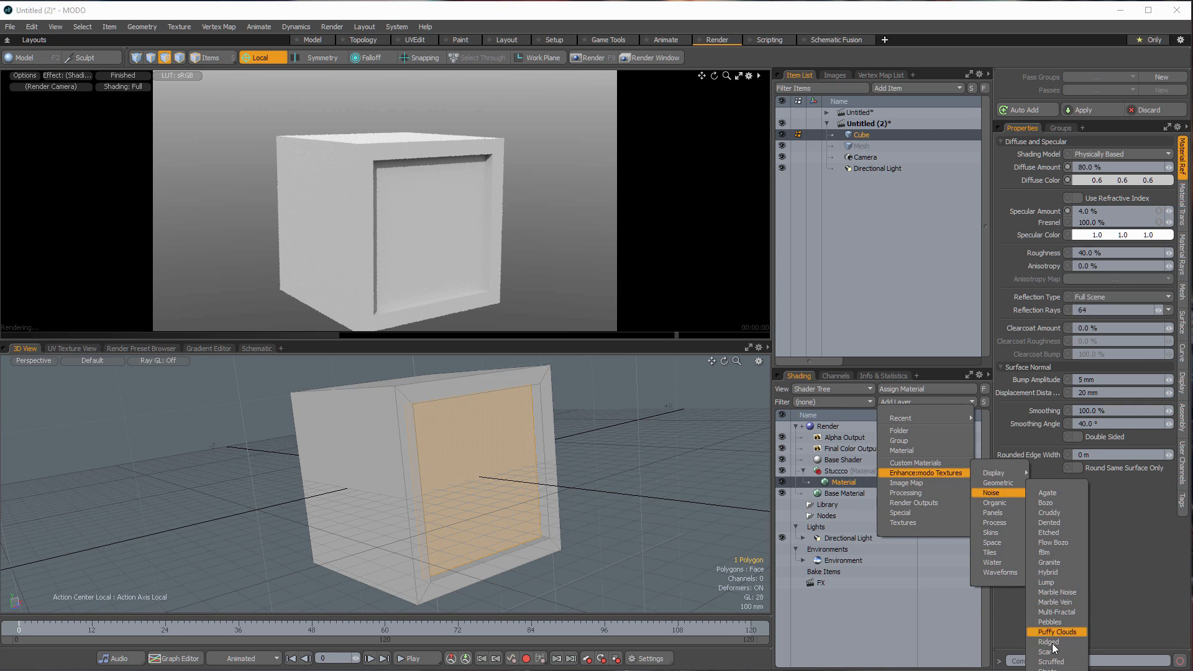
pyautogui.click(1020, 664)
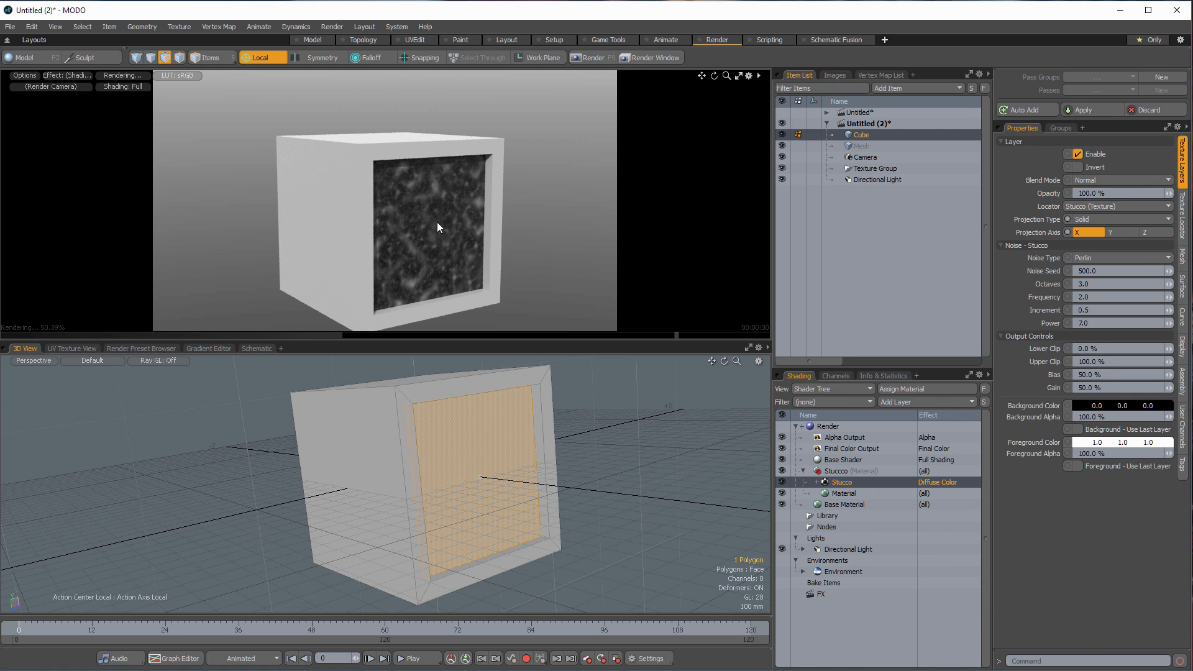
pyautogui.click(933, 482)
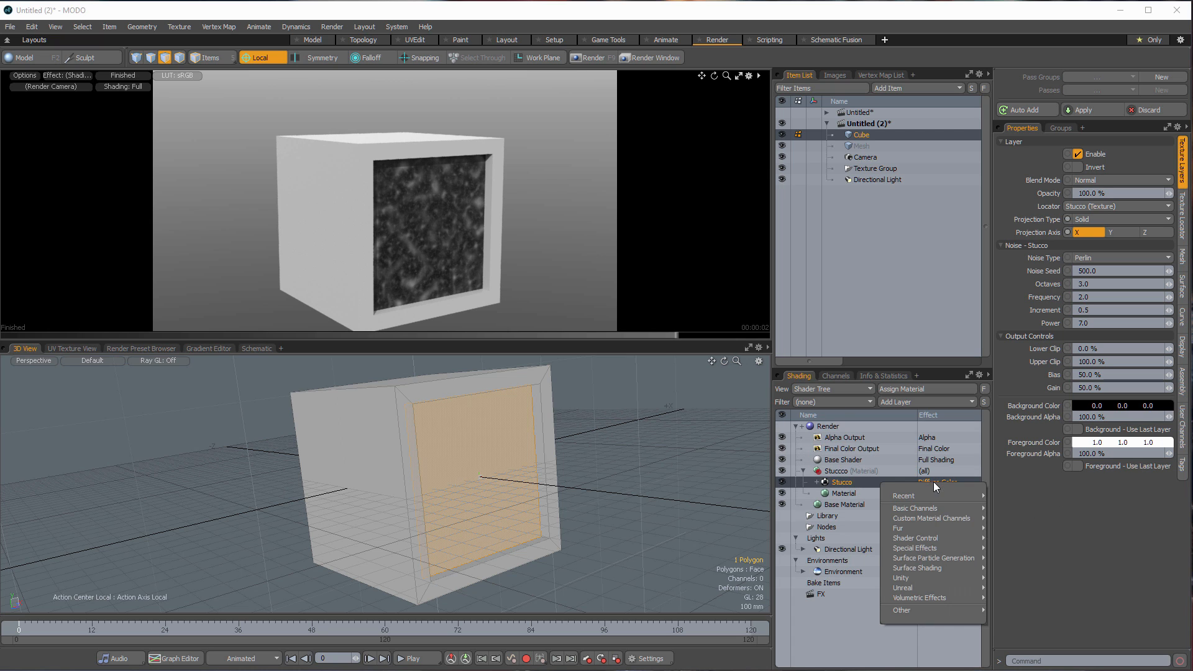
pyautogui.moveTo(922, 495)
pyautogui.click(1019, 495)
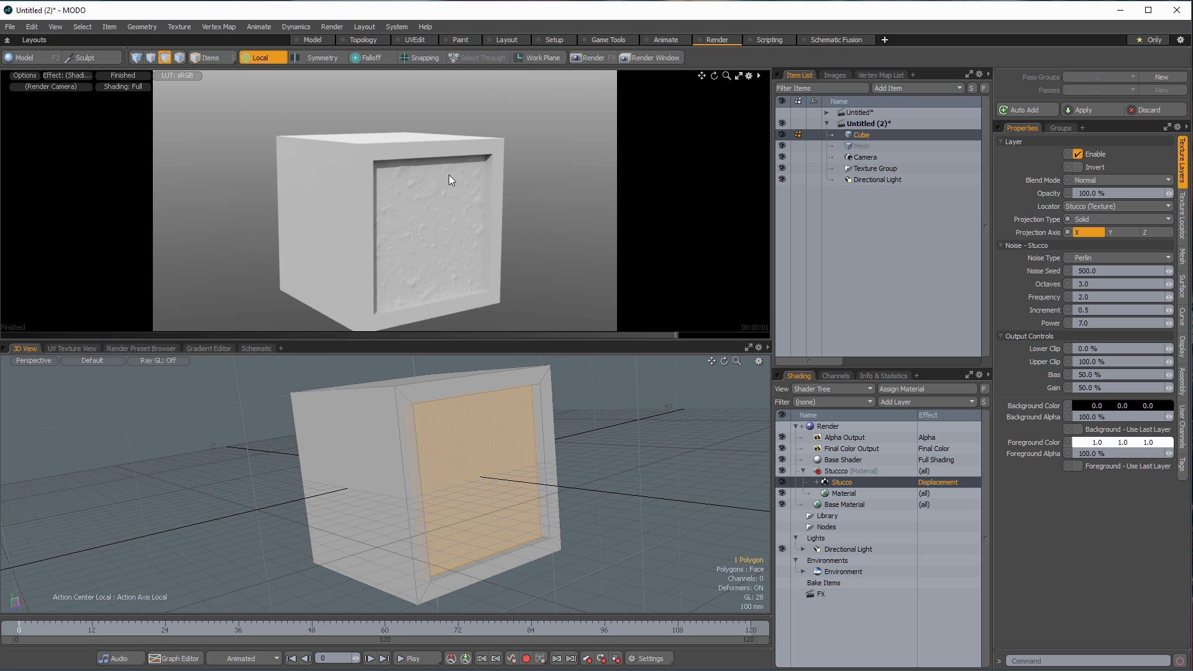
pyautogui.keyDown('alt'); pyautogui.moveTo(482, 185); pyautogui.dragTo(349, 169); pyautogui.keyUp('alt')
pyautogui.keyDown('alt'); pyautogui.keyDown('shift'); pyautogui.moveTo(350, 169); pyautogui.dragTo(407, 163); pyautogui.keyUp('shift'); pyautogui.keyUp('alt')
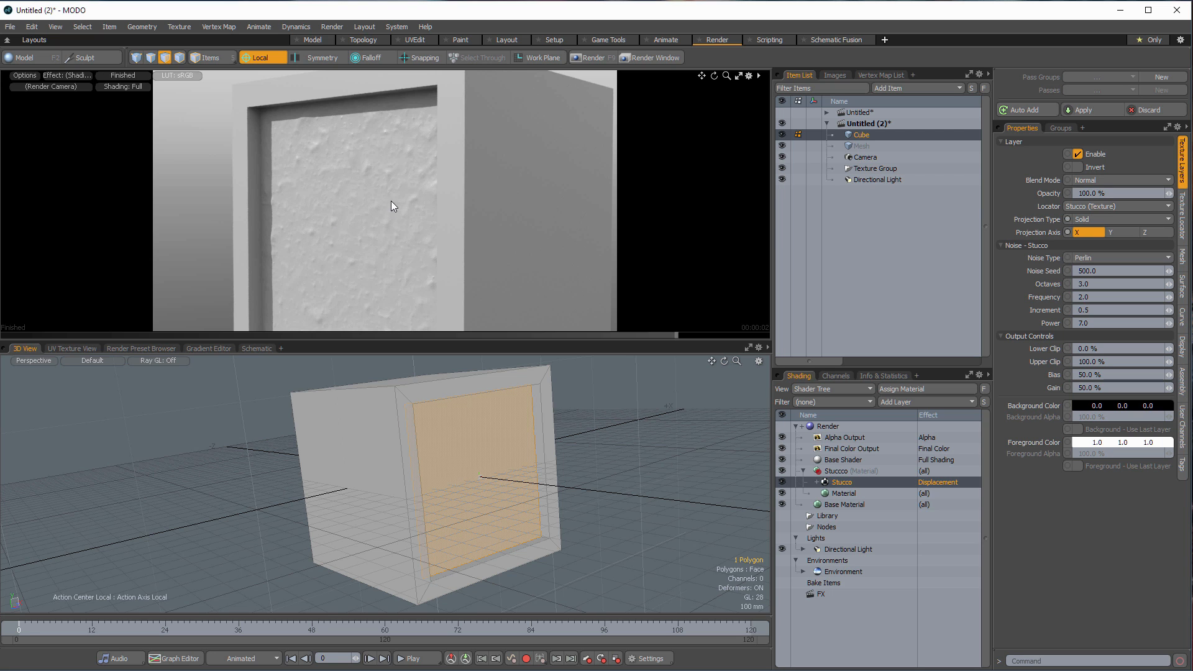
pyautogui.keyDown('alt'); pyautogui.moveTo(391, 201); pyautogui.dragTo(460, 117); pyautogui.keyUp('alt')
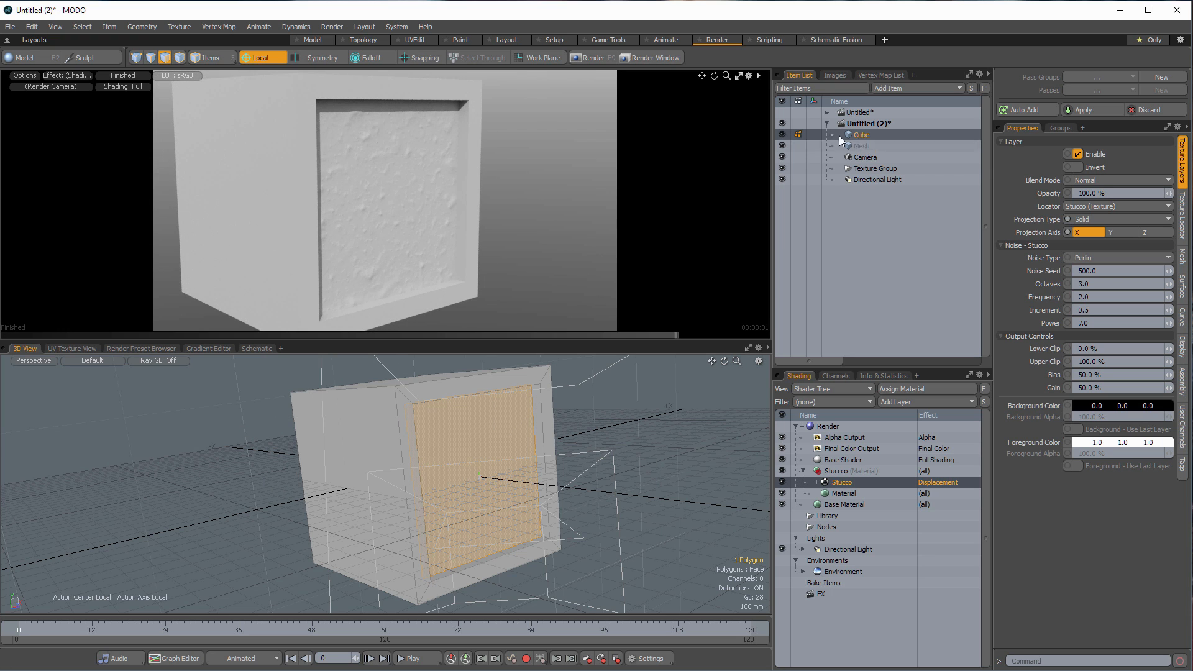
# - Hide the recessed cube, select the empty mesh item, and restore the Model layout to its base version
pyautogui.click(782, 135)
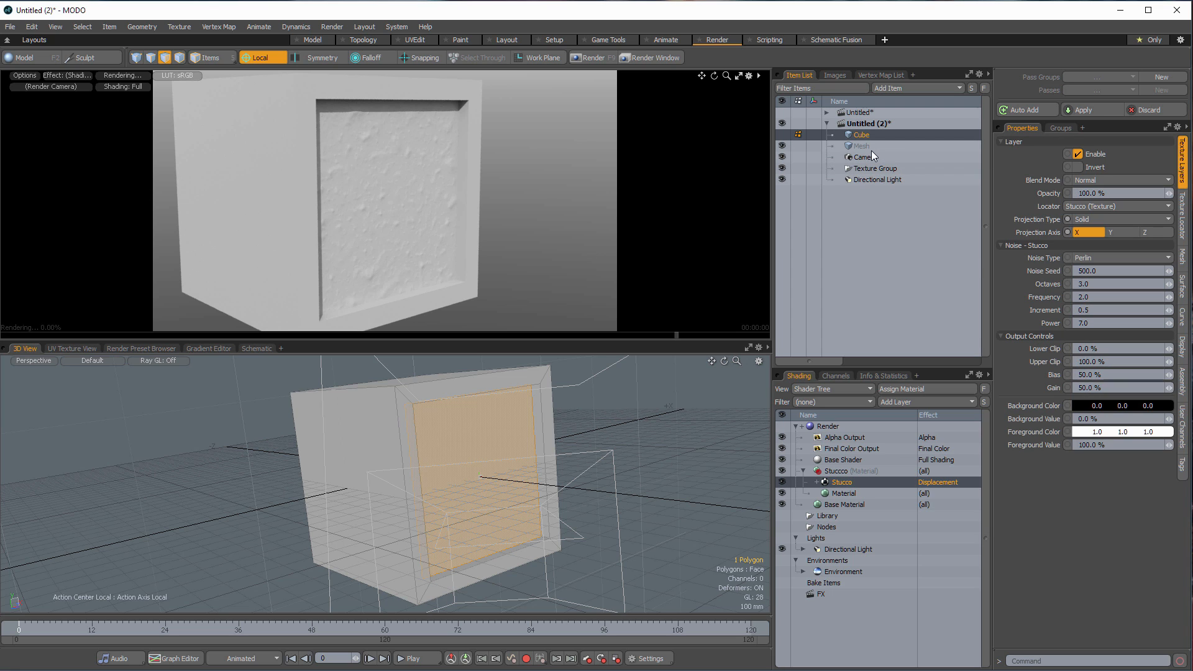
pyautogui.click(867, 147)
pyautogui.click(314, 39)
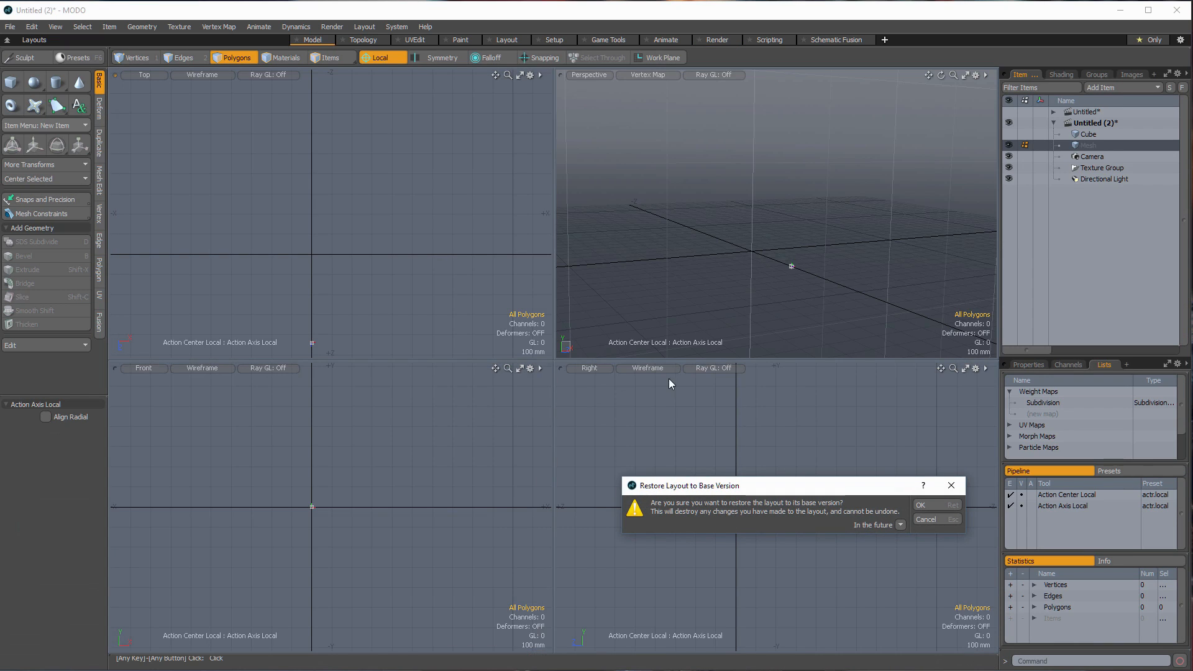
pyautogui.click(932, 505)
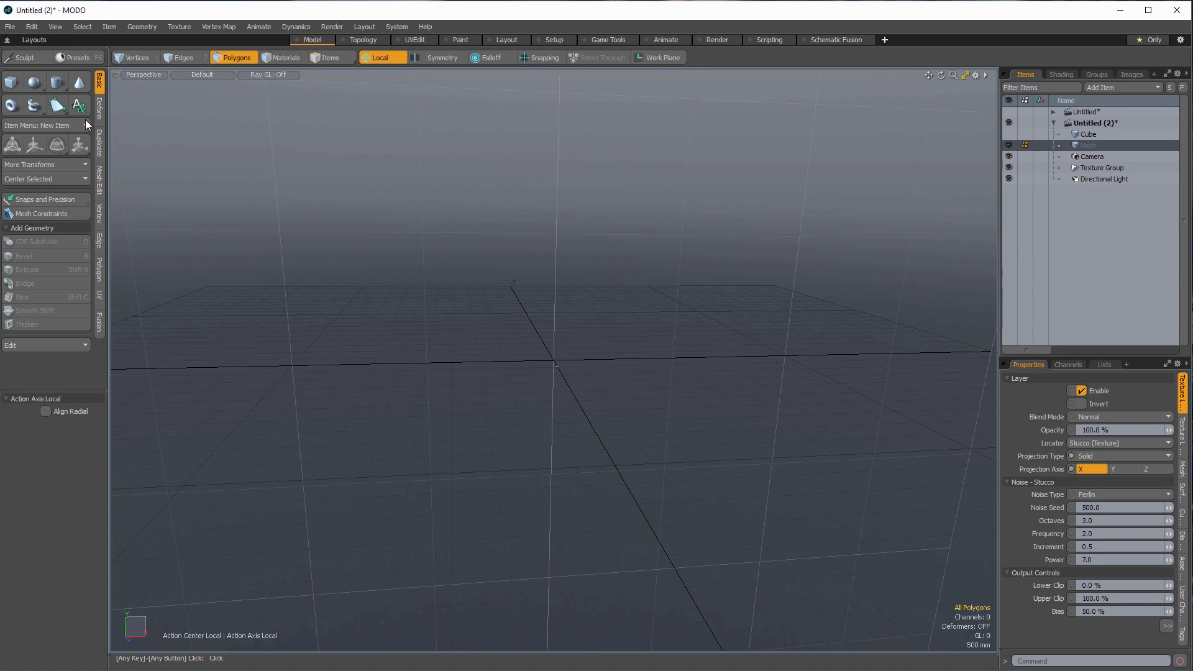
# - Add a new unit cube and scale it to 52.5 % in X, 8.5 % in Y and 283.5 % in Z as a tall thin board
pyautogui.keyDown('ctrl'); pyautogui.click(10, 88); pyautogui.keyUp('ctrl')
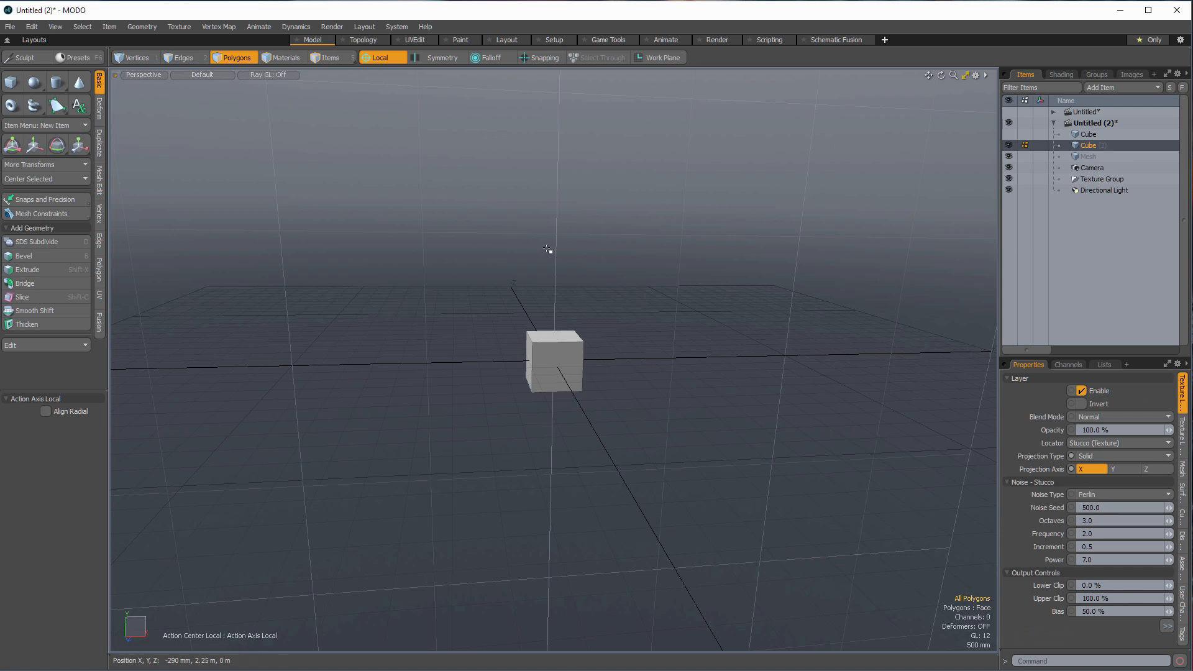
pyautogui.keyDown('alt'); pyautogui.moveTo(552, 253); pyautogui.dragTo(807, 345); pyautogui.keyUp('alt')
pyautogui.scroll(6, 500, 362)
pyautogui.press('r')
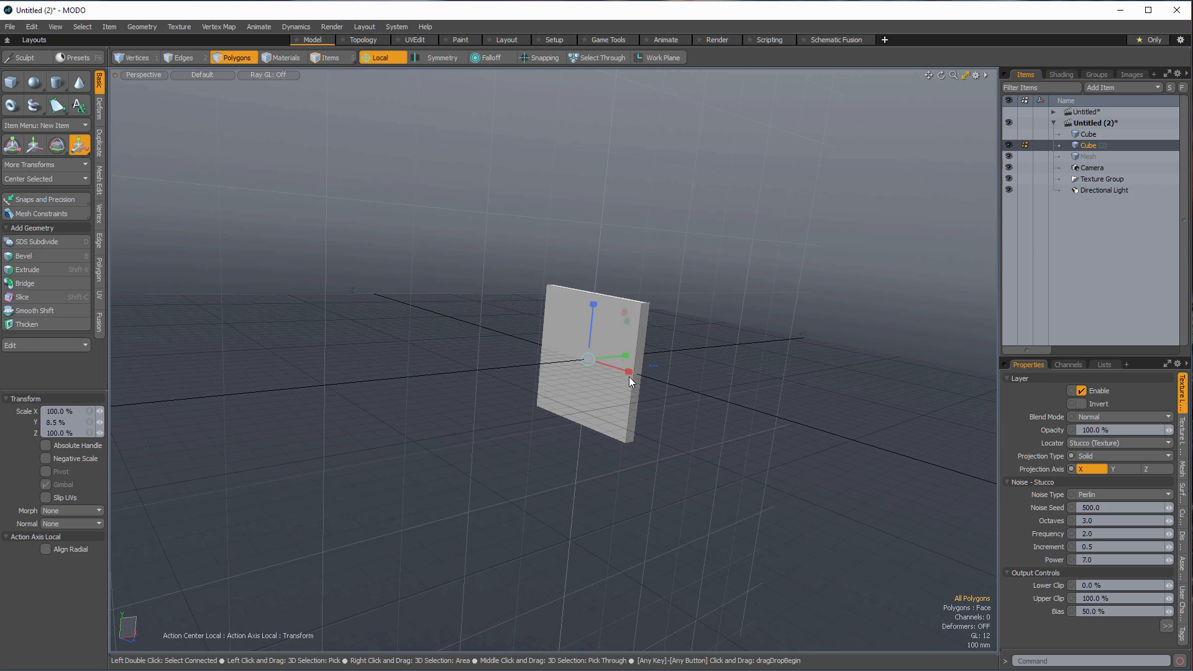
pyautogui.moveTo(629, 373); pyautogui.dragTo(610, 366)
pyautogui.keyDown('alt'); pyautogui.moveTo(573, 315); pyautogui.dragTo(590, 190); pyautogui.keyUp('alt')
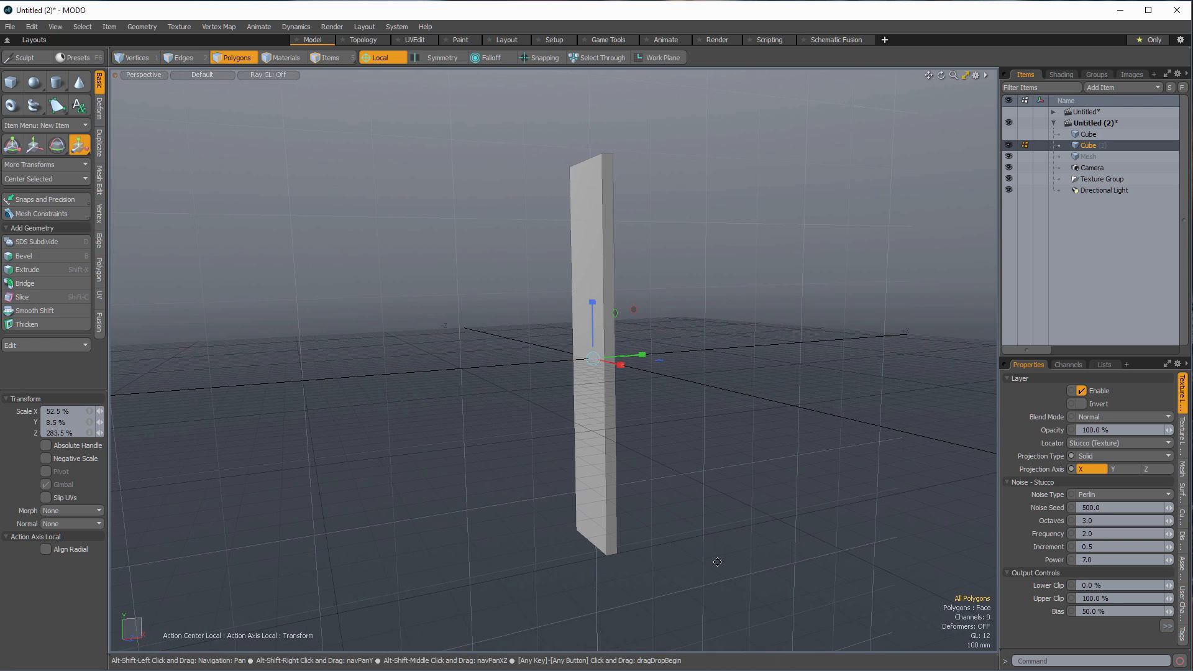
pyautogui.keyDown('alt'); pyautogui.moveTo(597, 461); pyautogui.dragTo(652, 463); pyautogui.keyUp('alt')
pyautogui.press('space')
# - Inset the board's narrow side face by 300 um with Polygon Bevel, using a shift of 0 m
pyautogui.keyDown('alt'); pyautogui.moveTo(659, 321); pyautogui.dragTo(386, 434); pyautogui.keyUp('alt')
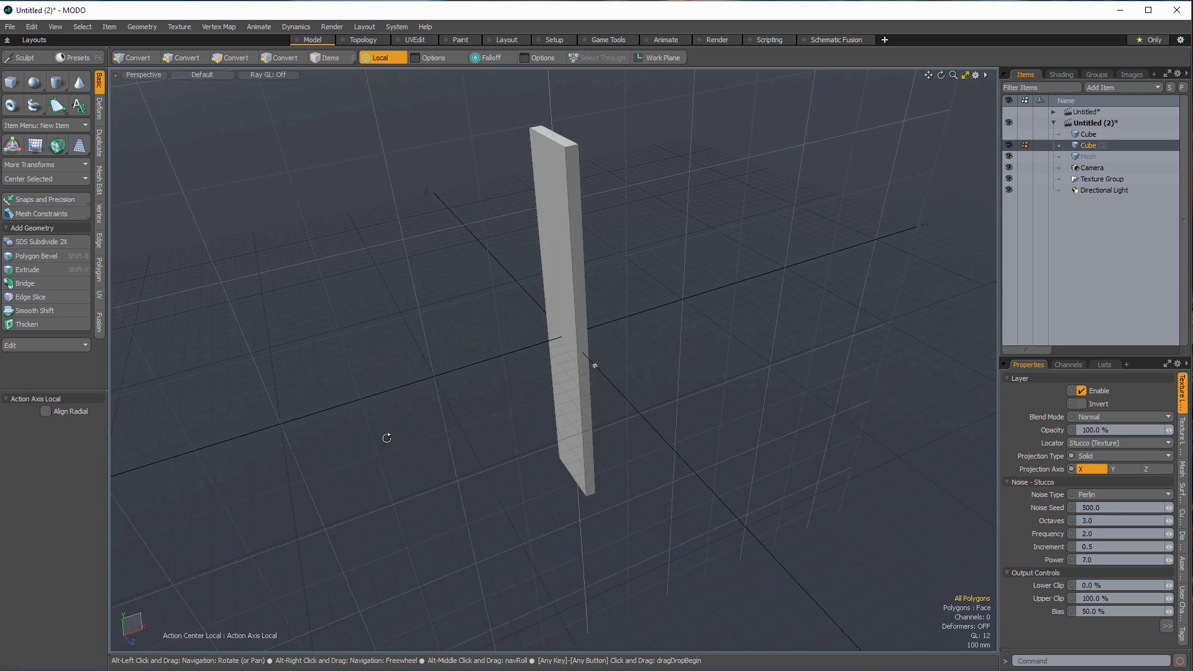
pyautogui.click(586, 166)
pyautogui.scroll(8, 746, 165)
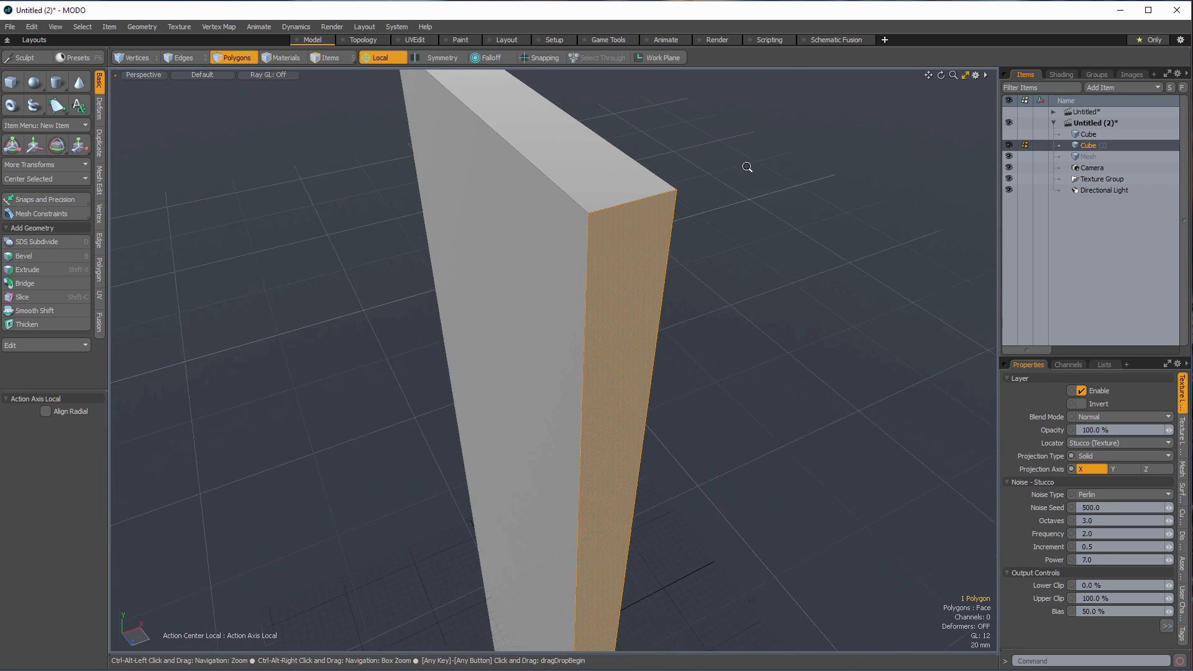
pyautogui.press('b')
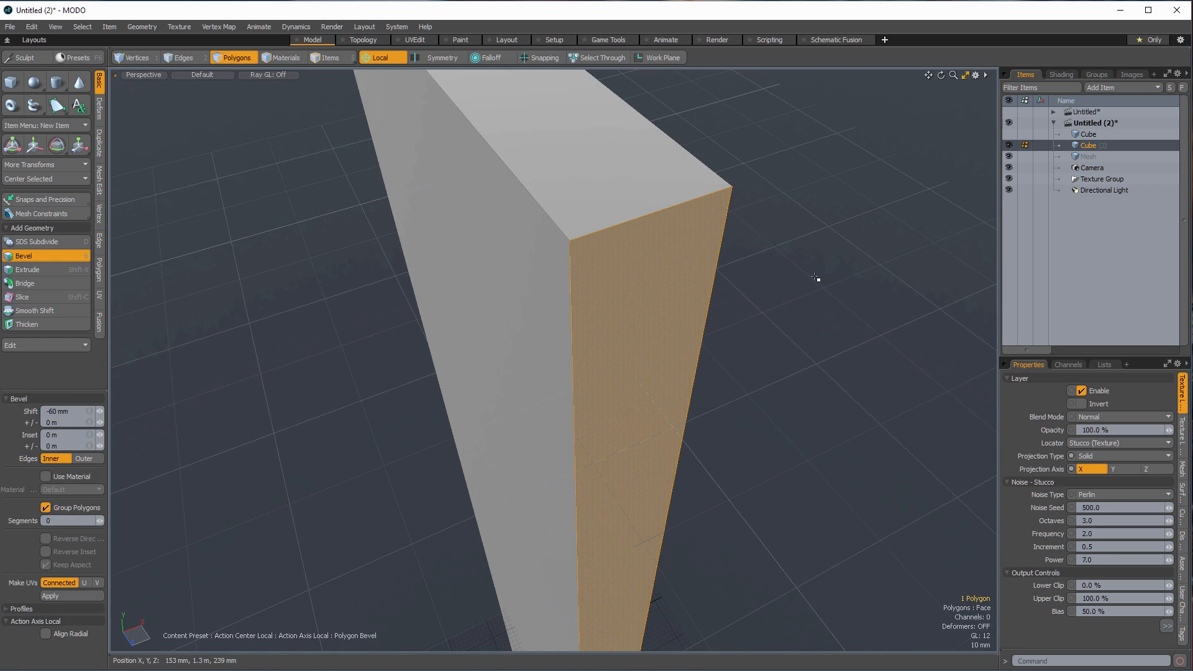
pyautogui.keyDown('alt'); pyautogui.moveTo(728, 384); pyautogui.dragTo(595, 637); pyautogui.keyUp('alt')
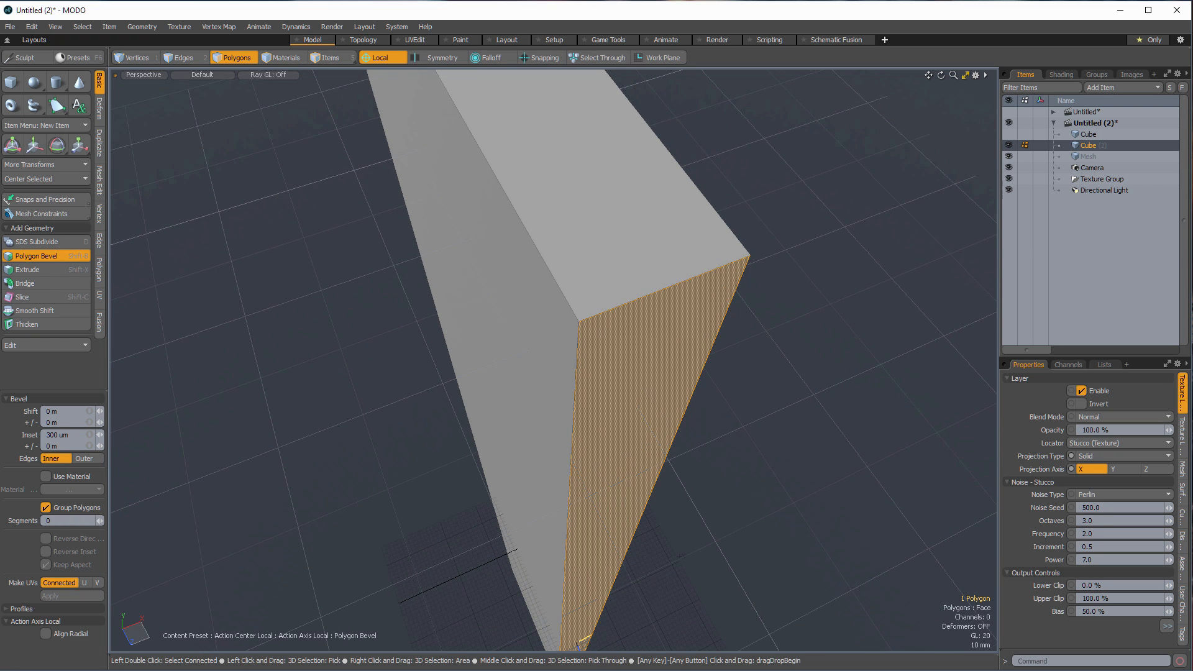
# - Select the board's inset narrow face and create a weight map named Disp on it with a value of 1.0
pyautogui.keyDown('alt'); pyautogui.moveTo(584, 640); pyautogui.dragTo(698, 245); pyautogui.keyUp('alt')
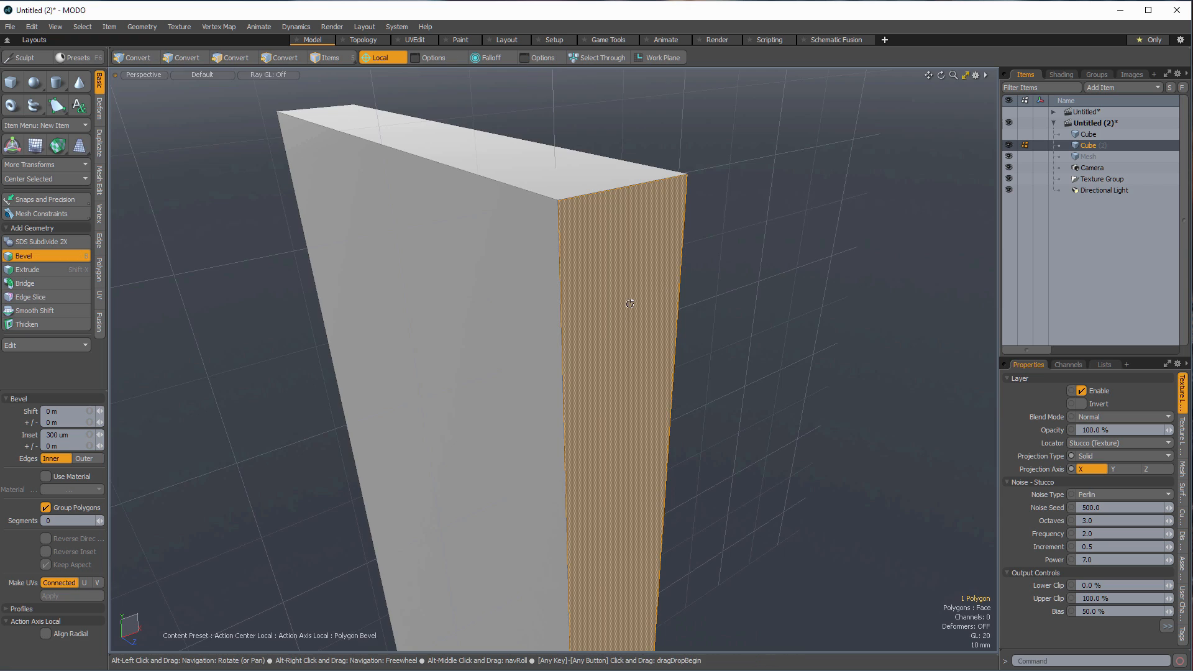
pyautogui.keyDown('alt'); pyautogui.moveTo(628, 301); pyautogui.dragTo(674, 286); pyautogui.keyUp('alt')
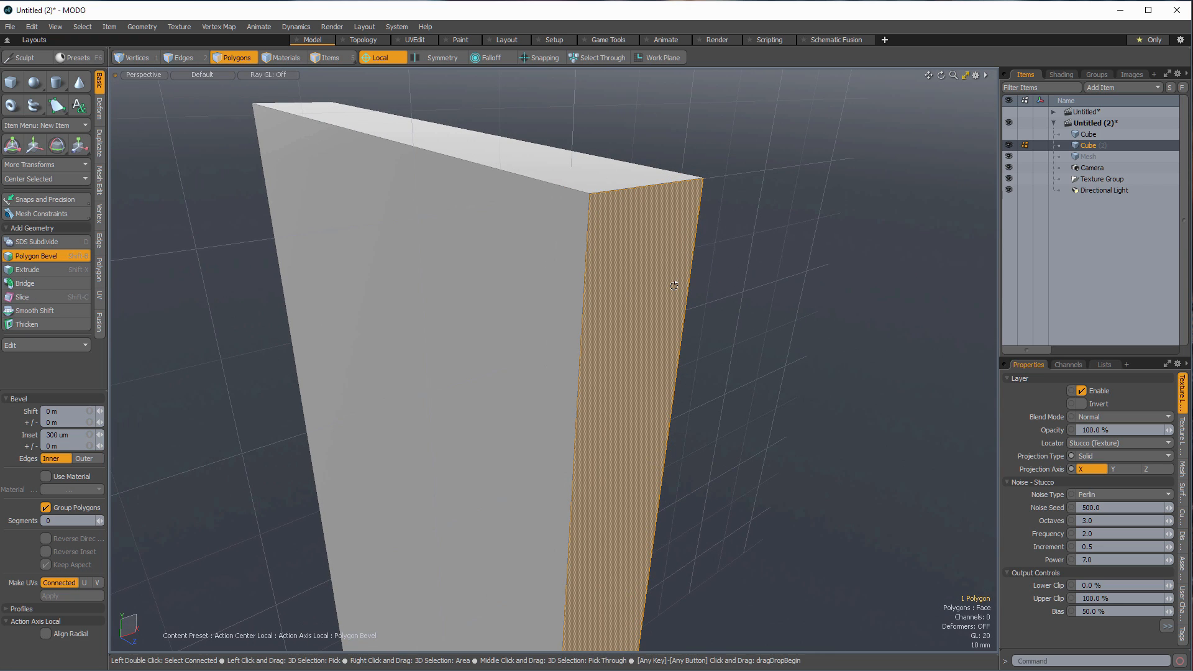
pyautogui.press('space')
pyautogui.click(777, 322)
pyautogui.keyDown('alt'); pyautogui.moveTo(584, 305); pyautogui.dragTo(614, 284); pyautogui.keyUp('alt')
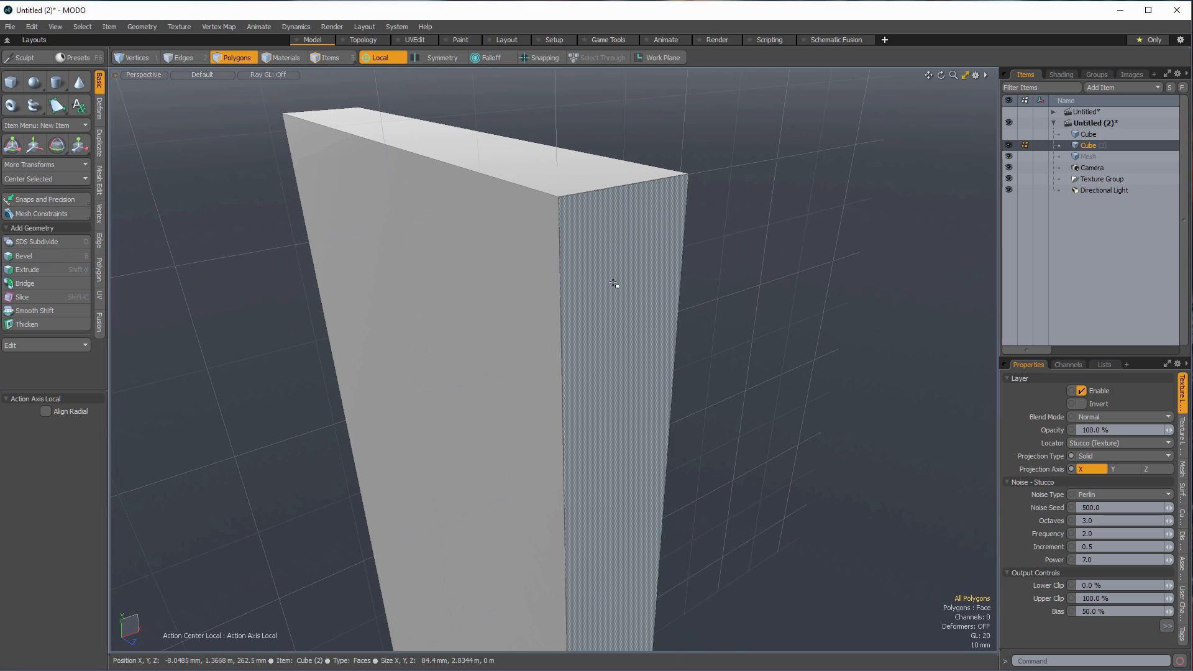
pyautogui.click(614, 284)
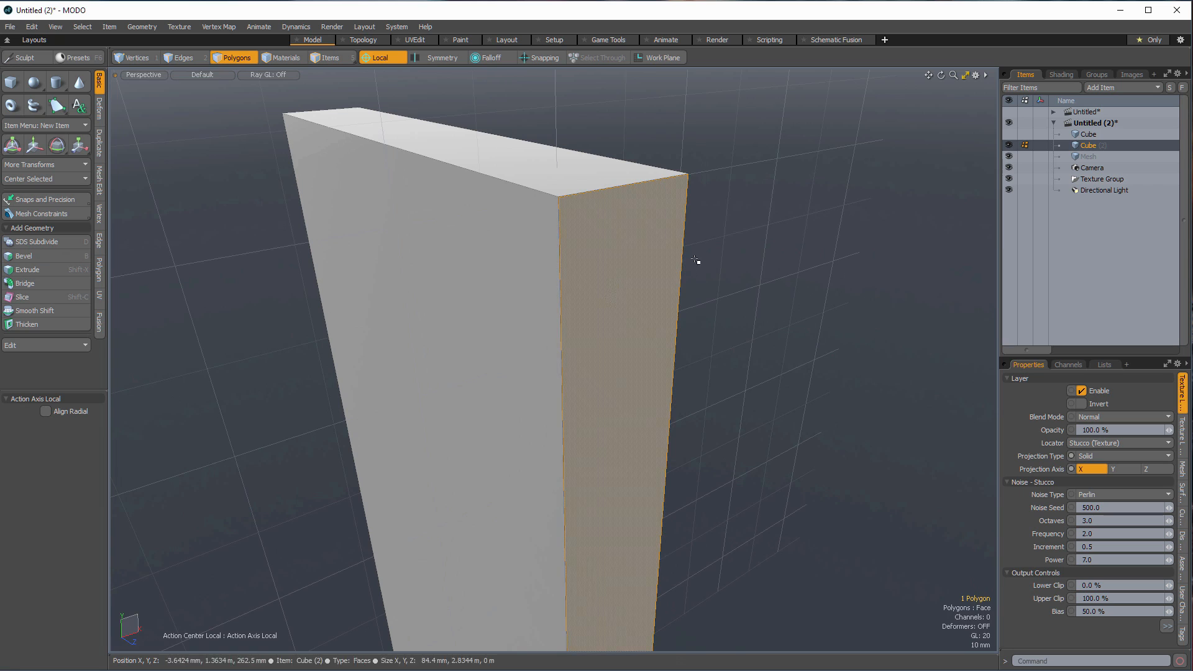
pyautogui.click(1105, 365)
pyautogui.click(1051, 412)
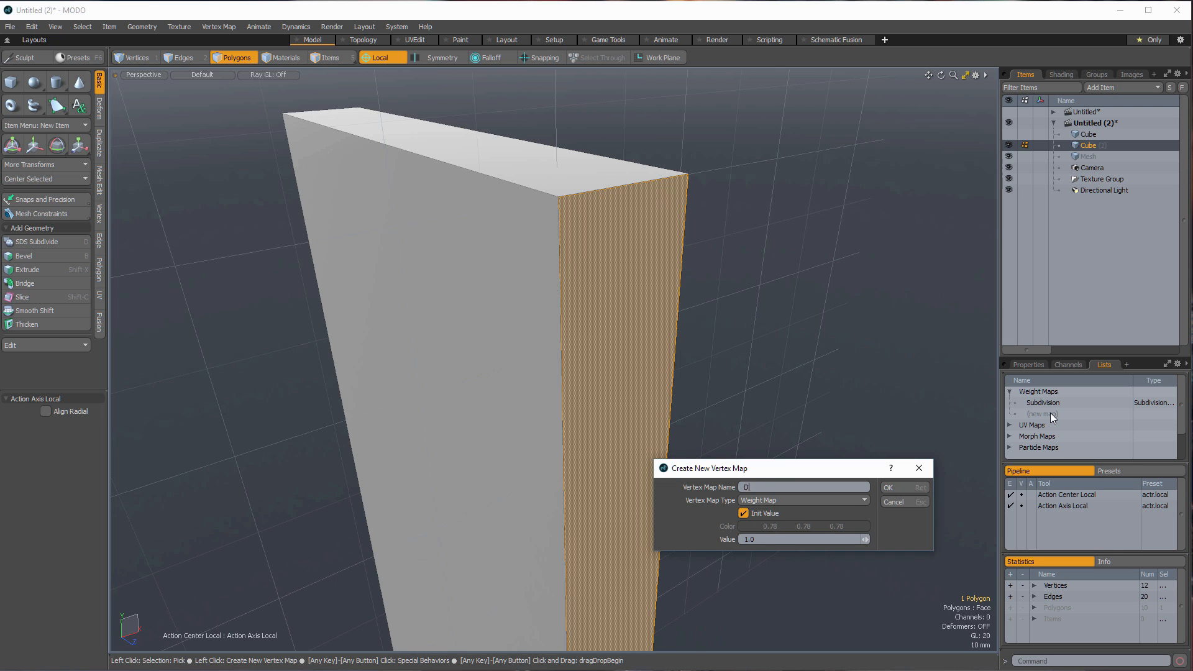
pyautogui.press('Return')
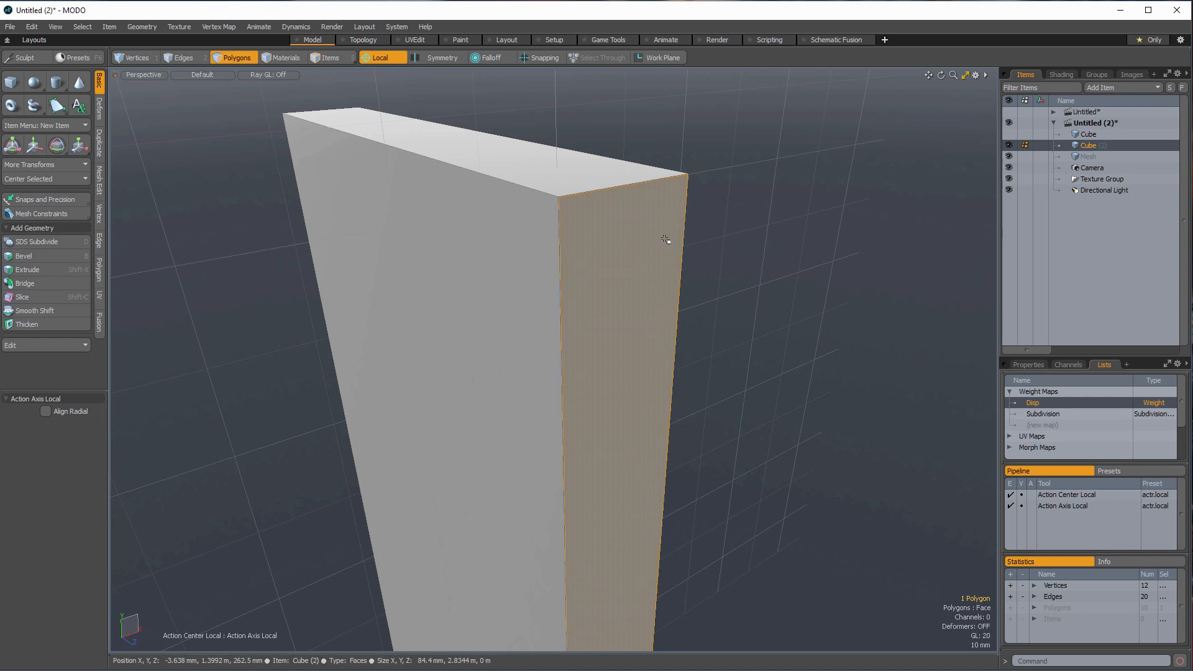
pyautogui.hotkey('shift', 'w')
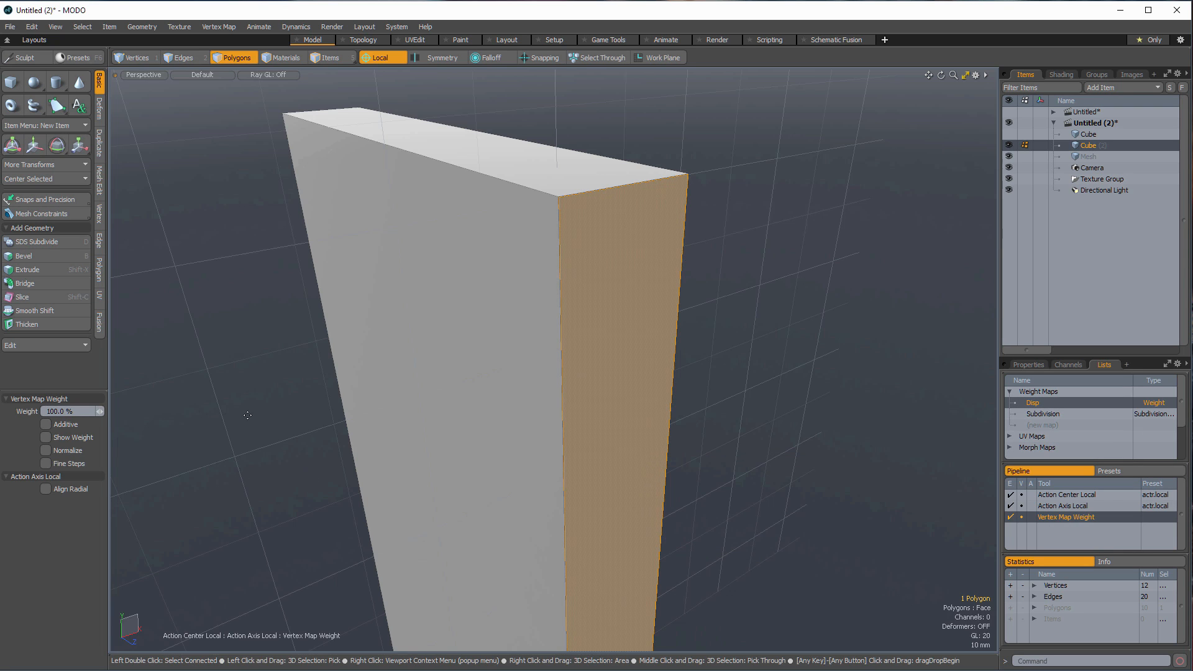
pyautogui.press('space')
# - Inspect the Disp weights on the board in Vertex Map shading and return the viewport to Default shading
pyautogui.click(214, 75)
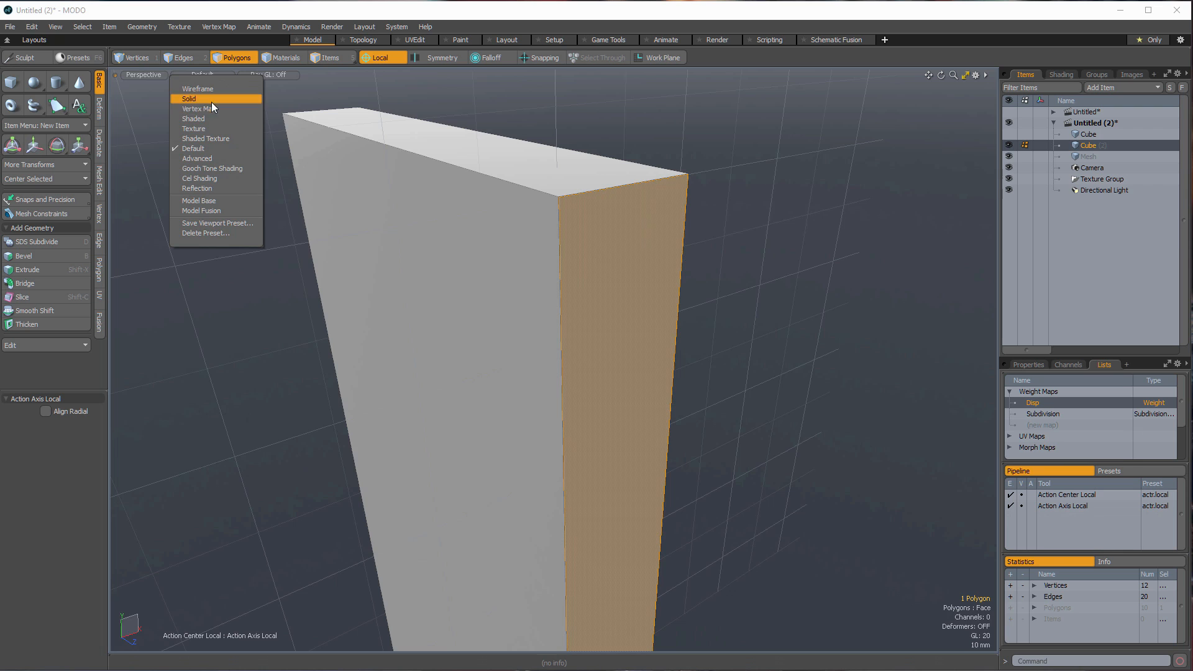
pyautogui.click(211, 108)
pyautogui.moveTo(212, 107)
pyautogui.keyDown('alt'); pyautogui.mouseDown()
pyautogui.moveTo(780, 277)
pyautogui.moveTo(656, 334)
pyautogui.moveTo(714, 266)
pyautogui.moveTo(733, 357)
pyautogui.moveTo(693, 195)
pyautogui.moveTo(581, 180)
pyautogui.moveTo(522, 274)
pyautogui.moveTo(972, 210)
pyautogui.mouseUp(); pyautogui.keyUp('alt')
pyautogui.keyDown('alt'); pyautogui.keyDown('shift'); pyautogui.moveTo(606, 264); pyautogui.dragTo(646, 186); pyautogui.keyUp('shift'); pyautogui.keyUp('alt')
pyautogui.keyDown('alt'); pyautogui.moveTo(647, 186); pyautogui.dragTo(615, 180); pyautogui.keyUp('alt')
pyautogui.click(193, 74)
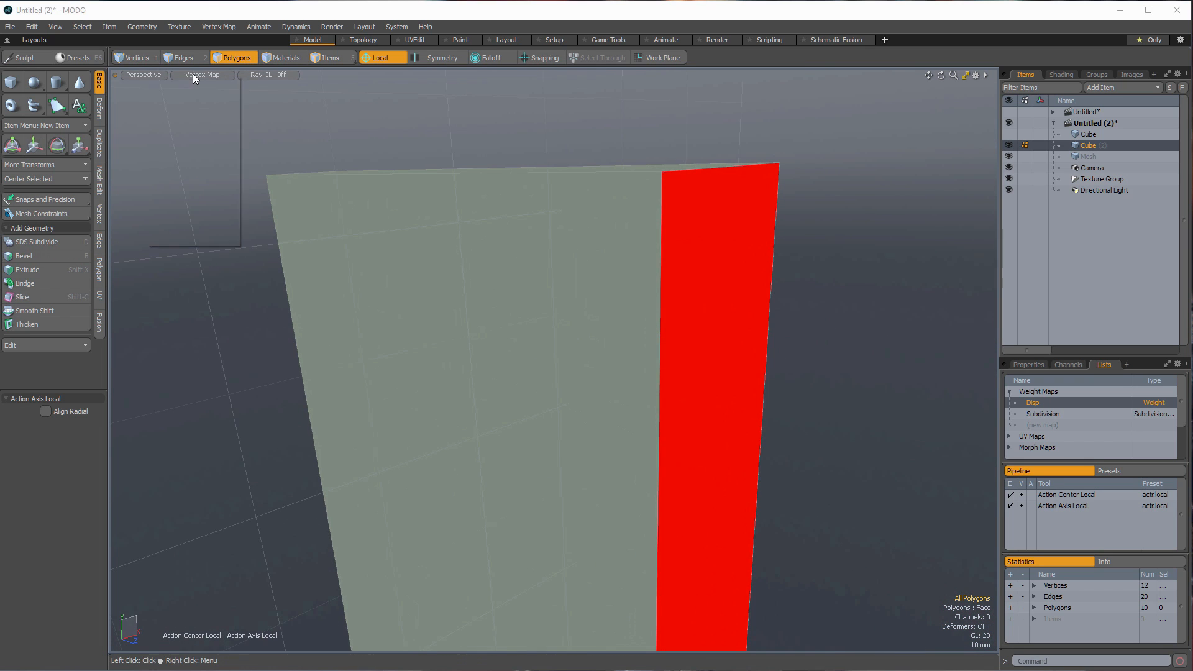
pyautogui.click(175, 147)
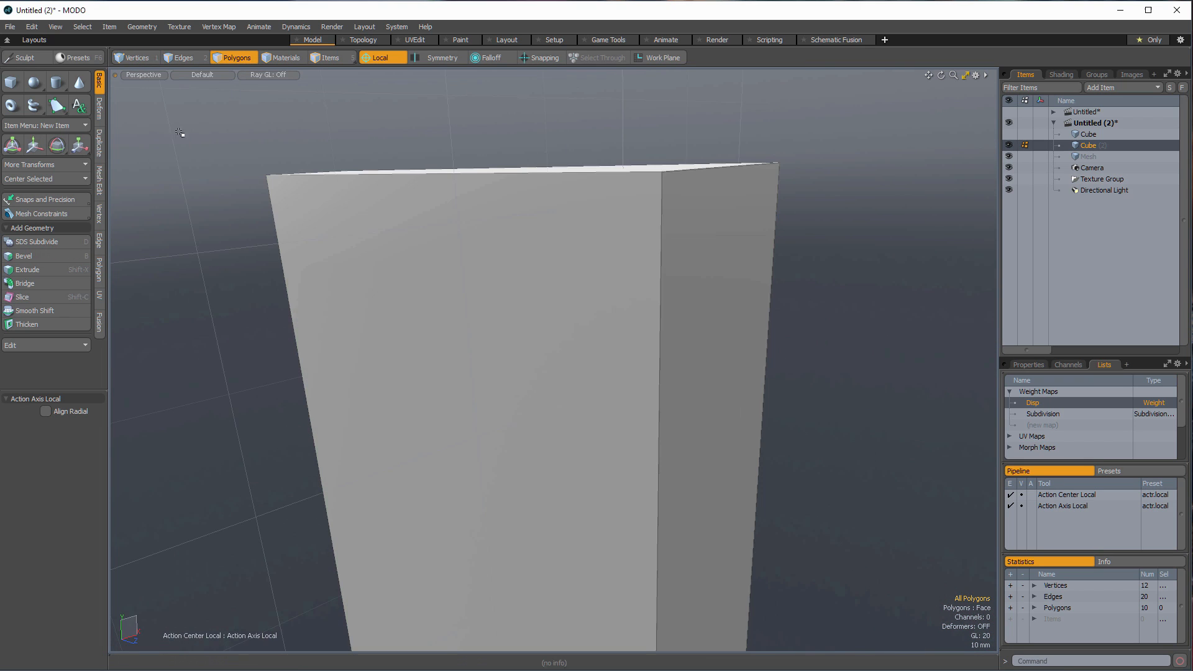
# - Switch to the Render layout and start the preview render of the board
pyautogui.click(714, 39)
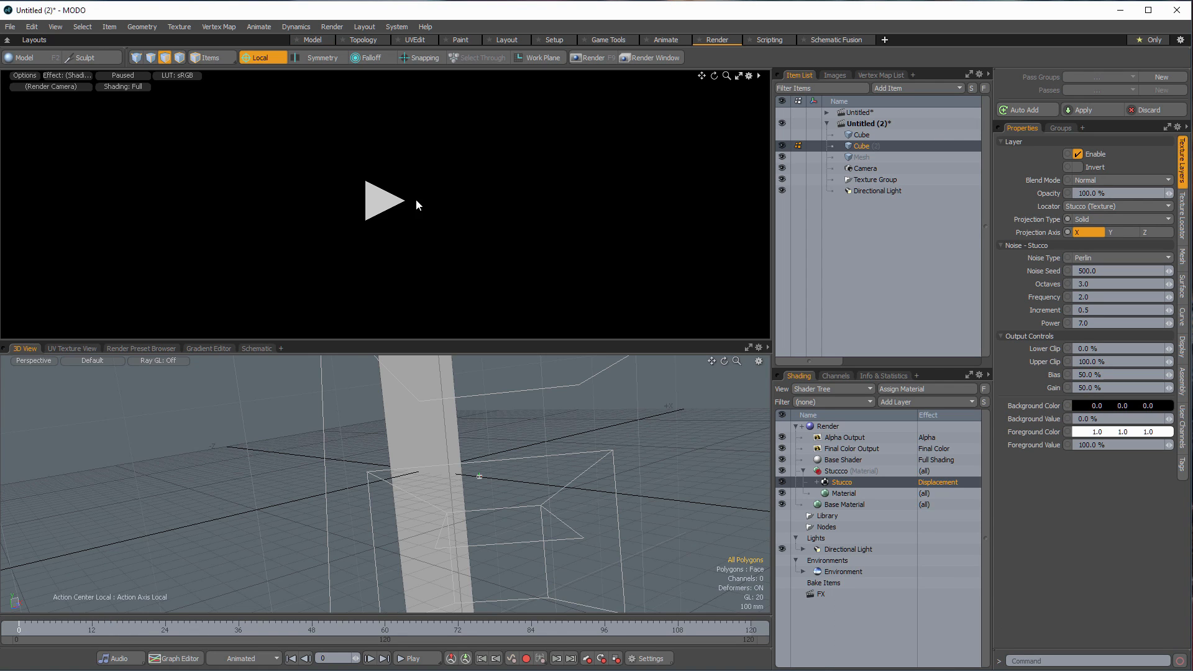
pyautogui.click(391, 212)
pyautogui.keyDown('alt'); pyautogui.moveTo(564, 415); pyautogui.dragTo(563, 466); pyautogui.keyUp('alt')
pyautogui.scroll(-5, 562, 466)
pyautogui.keyDown('alt'); pyautogui.moveTo(440, 490); pyautogui.dragTo(538, 400); pyautogui.keyUp('alt')
pyautogui.scroll(3, 419, 447)
# - Assign a new material named Fins to all polygons of the tall board
pyautogui.doubleClick(459, 444)
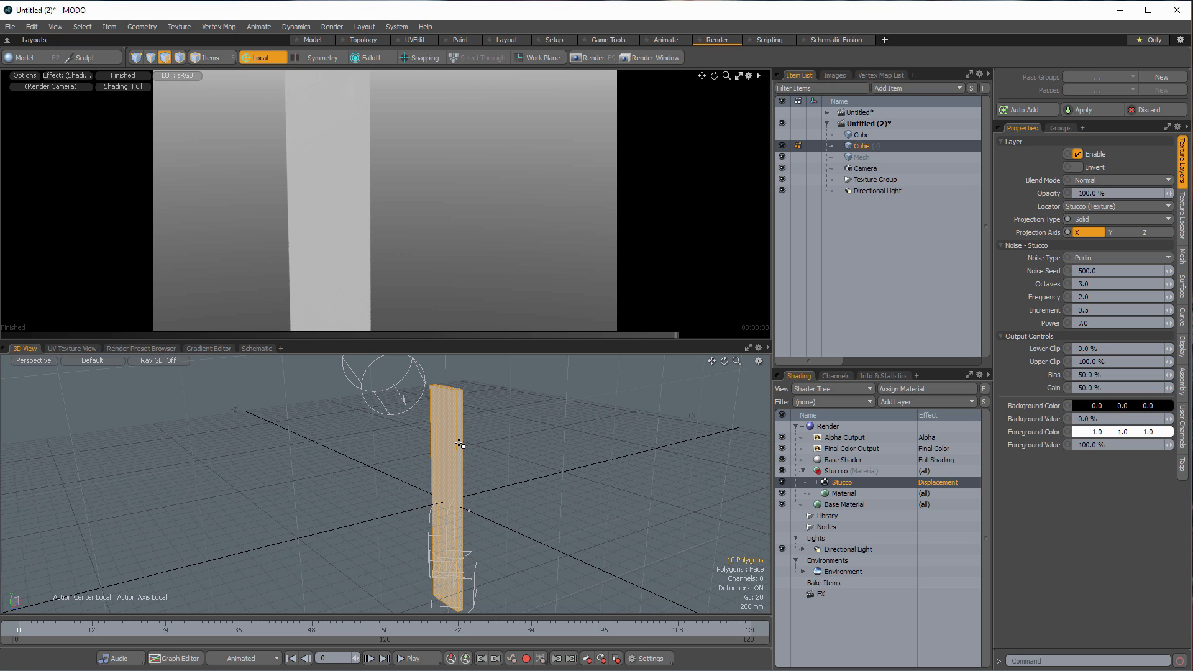
pyautogui.press('m')
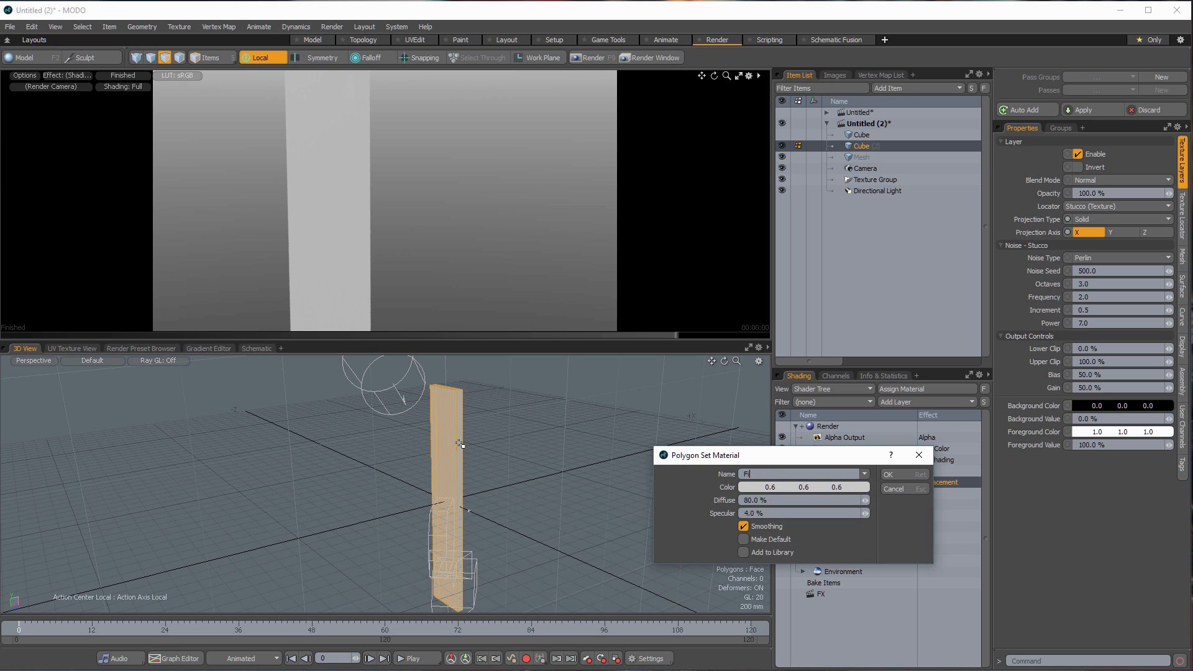
pyautogui.write('Fins')
pyautogui.press('Return')
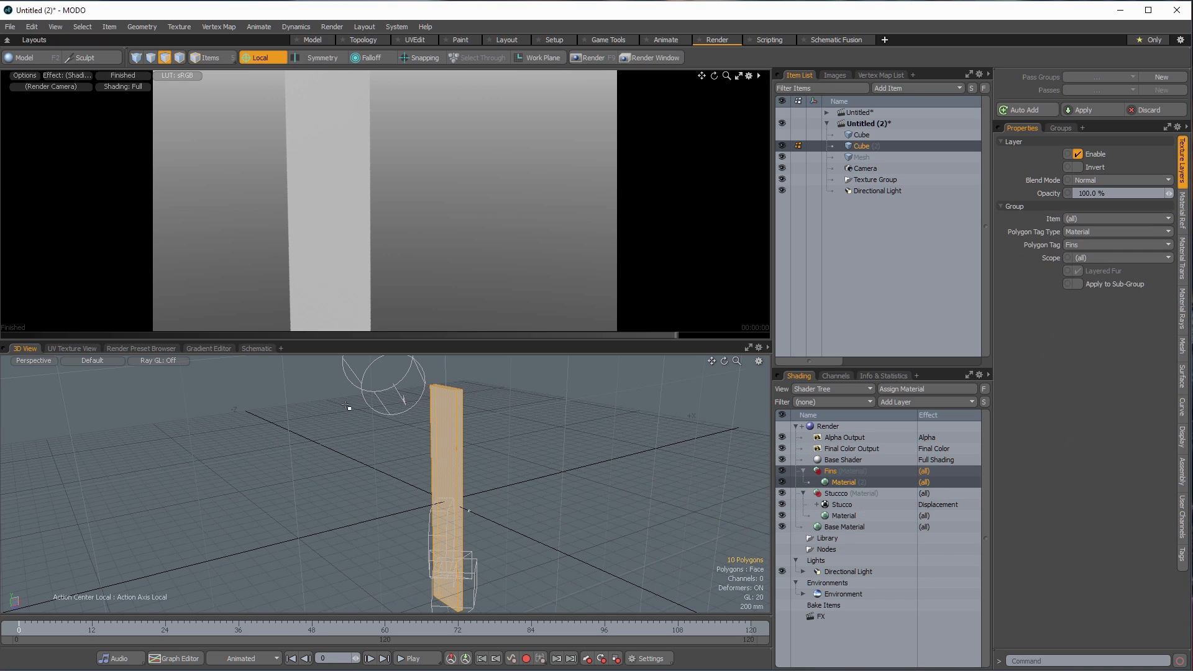
# - Add an Enhance:modo Organic Veins texture above the material in the Fins group
pyautogui.click(844, 482)
pyautogui.click(919, 401)
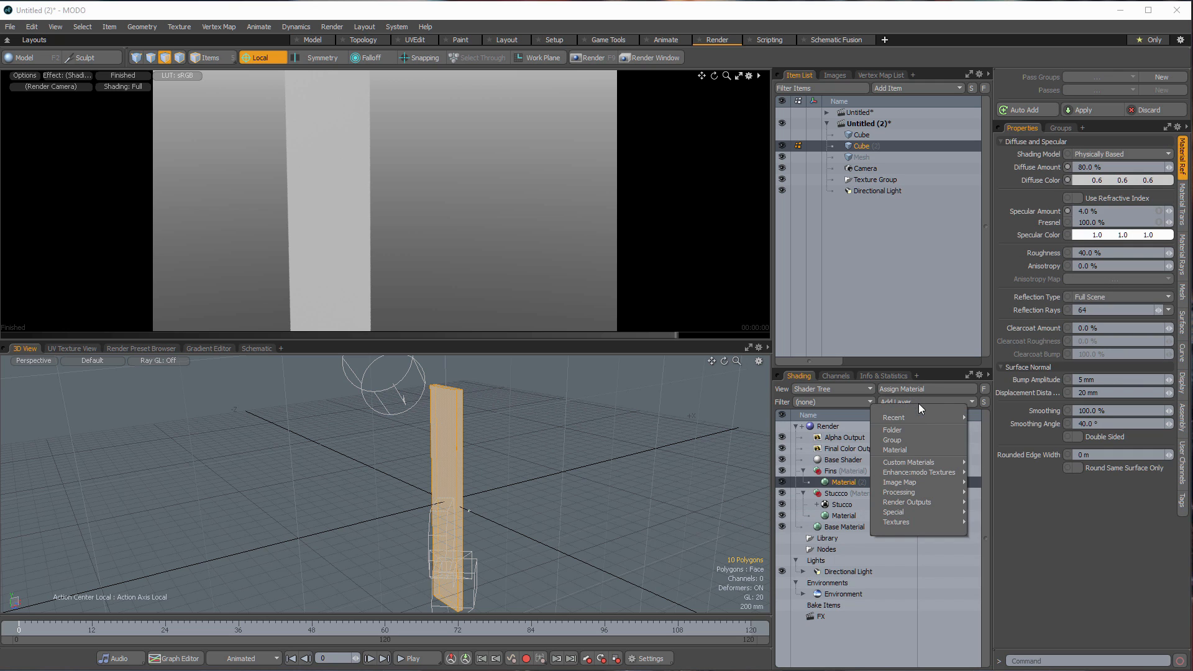
pyautogui.moveTo(900, 523)
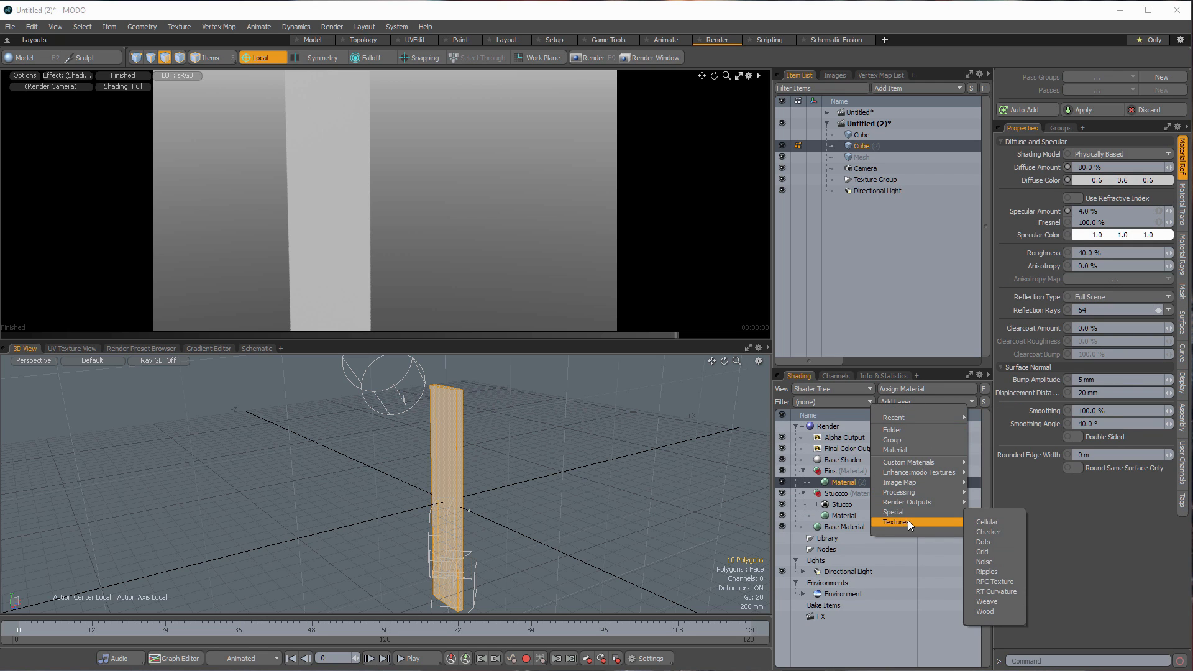
pyautogui.moveTo(900, 473)
pyautogui.moveTo(1002, 486)
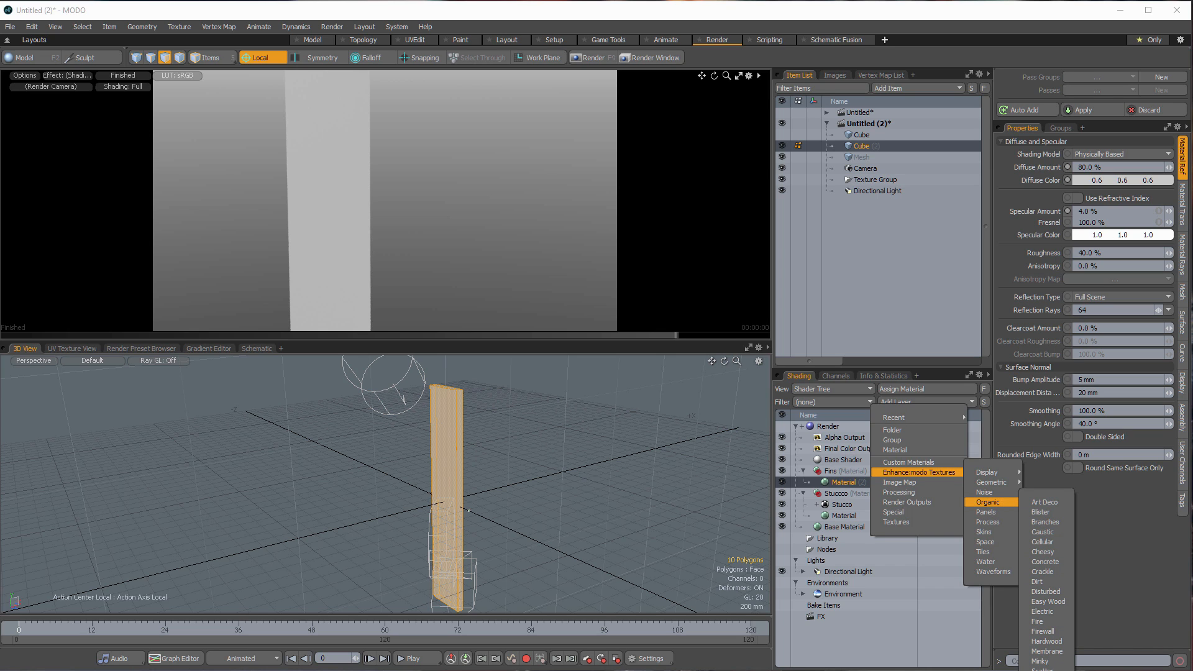
pyautogui.click(1047, 669)
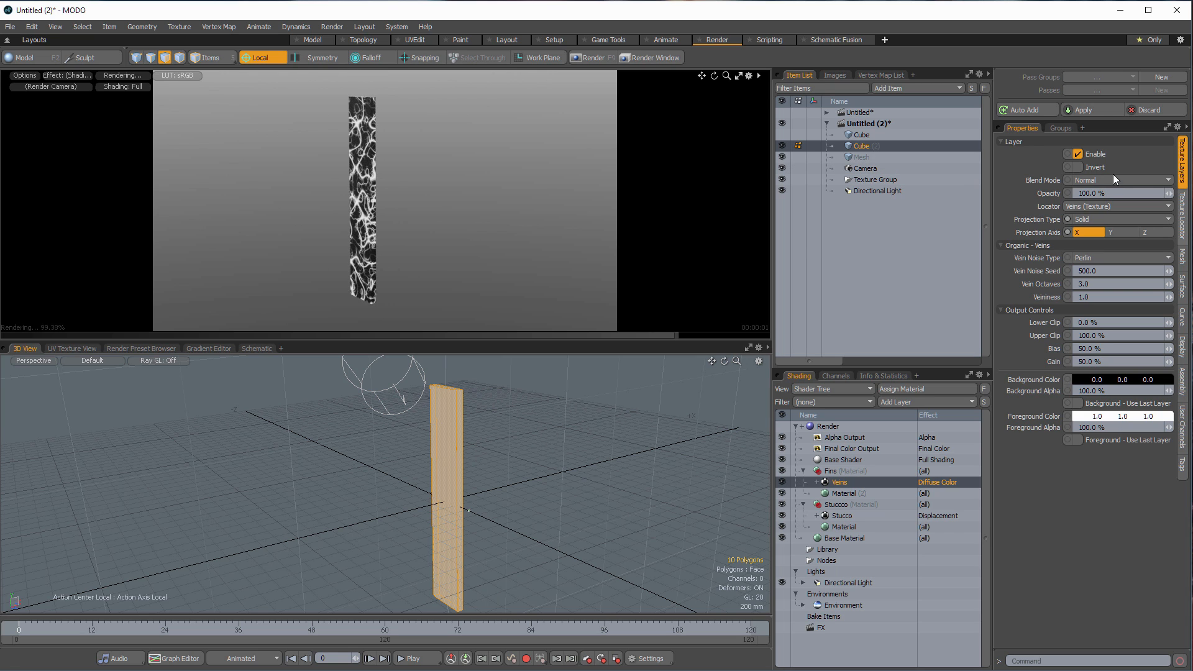
# - Set the Veins texture locator's size to 2 m in X, Y and Z
pyautogui.click(1180, 218)
pyautogui.click(1116, 233)
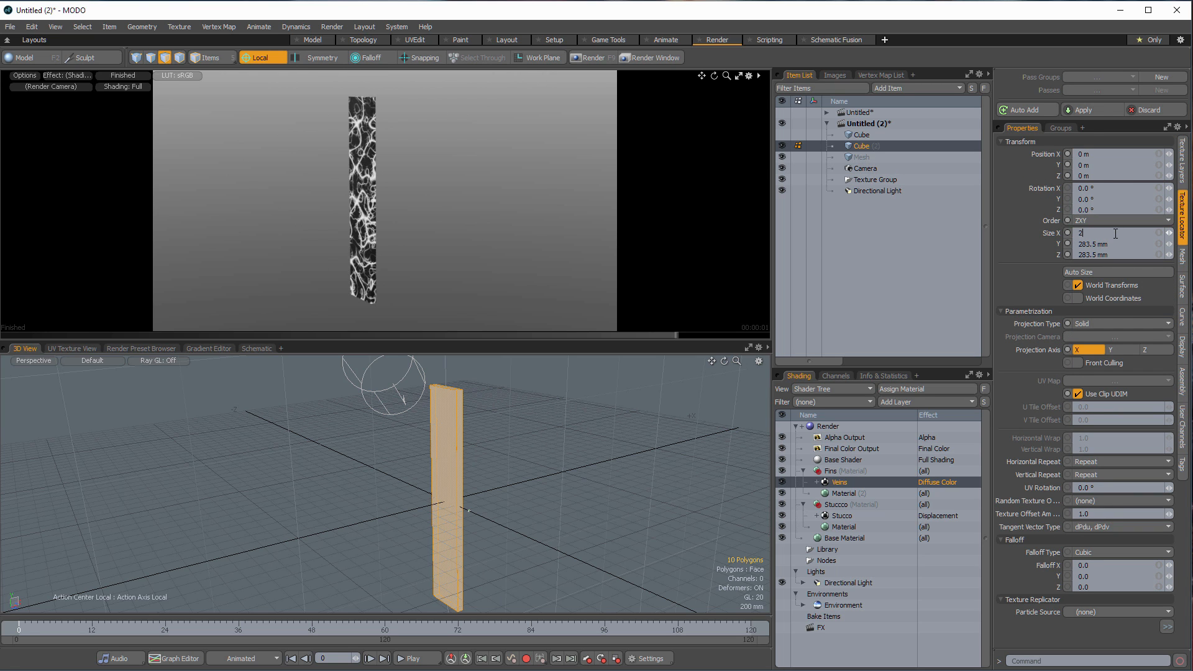
pyautogui.write('2')
pyautogui.press('Return')
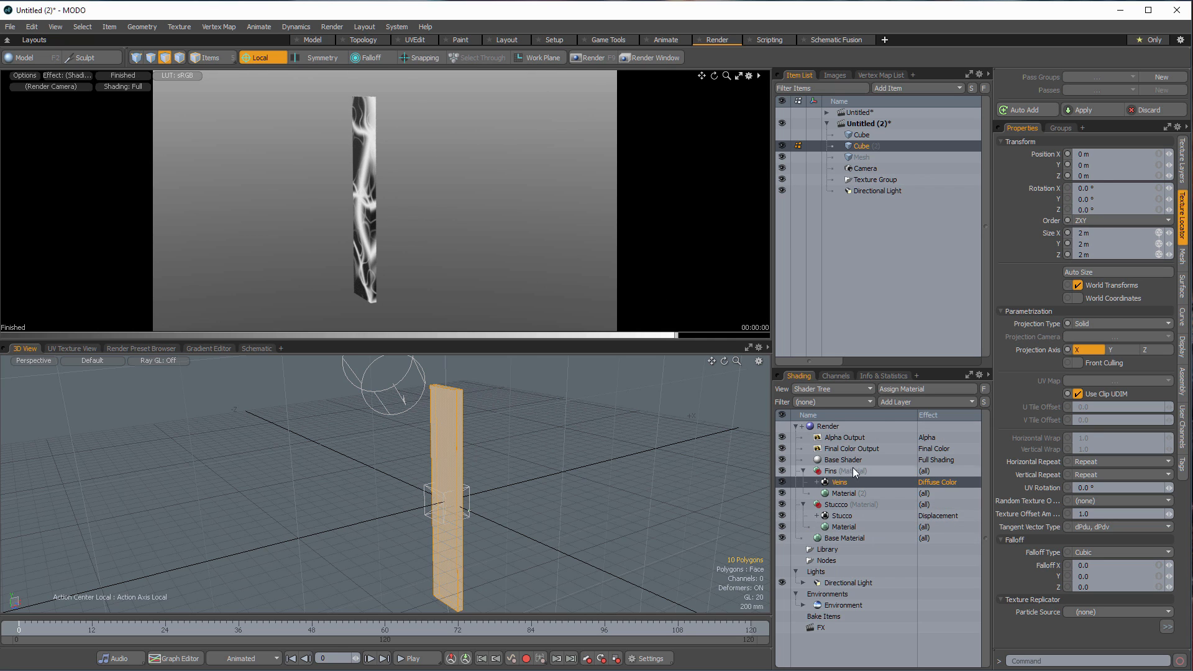
# - Add a Weight Map Texture using the Disp map and make it the layer mask of the Veins texture
pyautogui.click(898, 401)
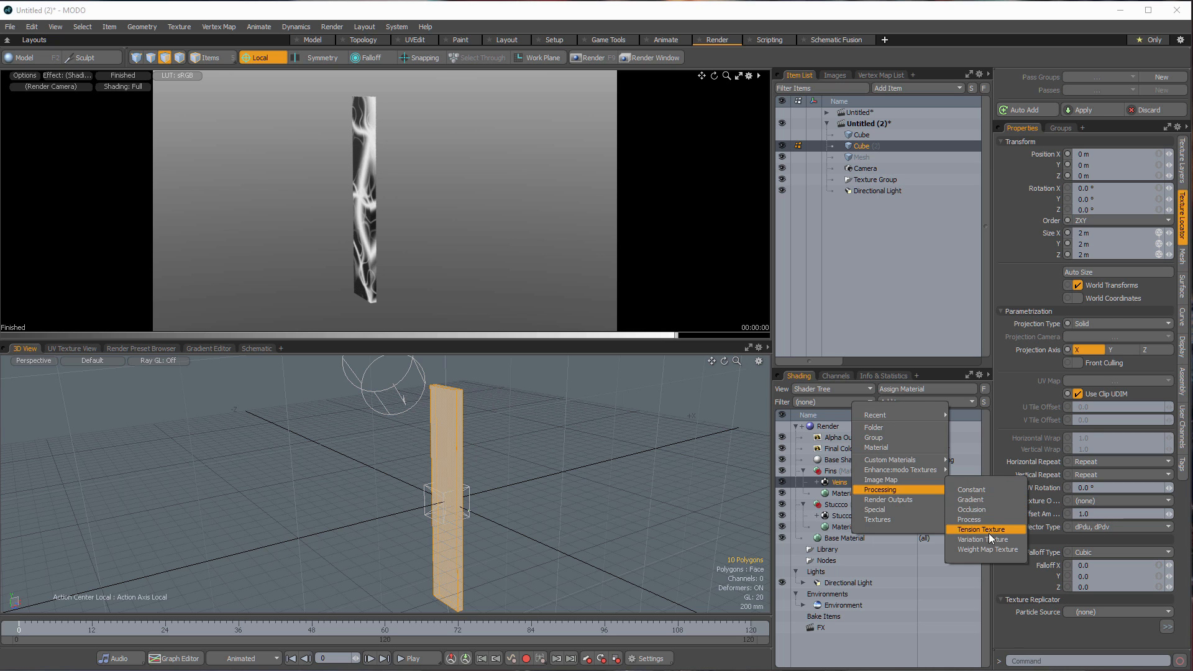
pyautogui.click(989, 549)
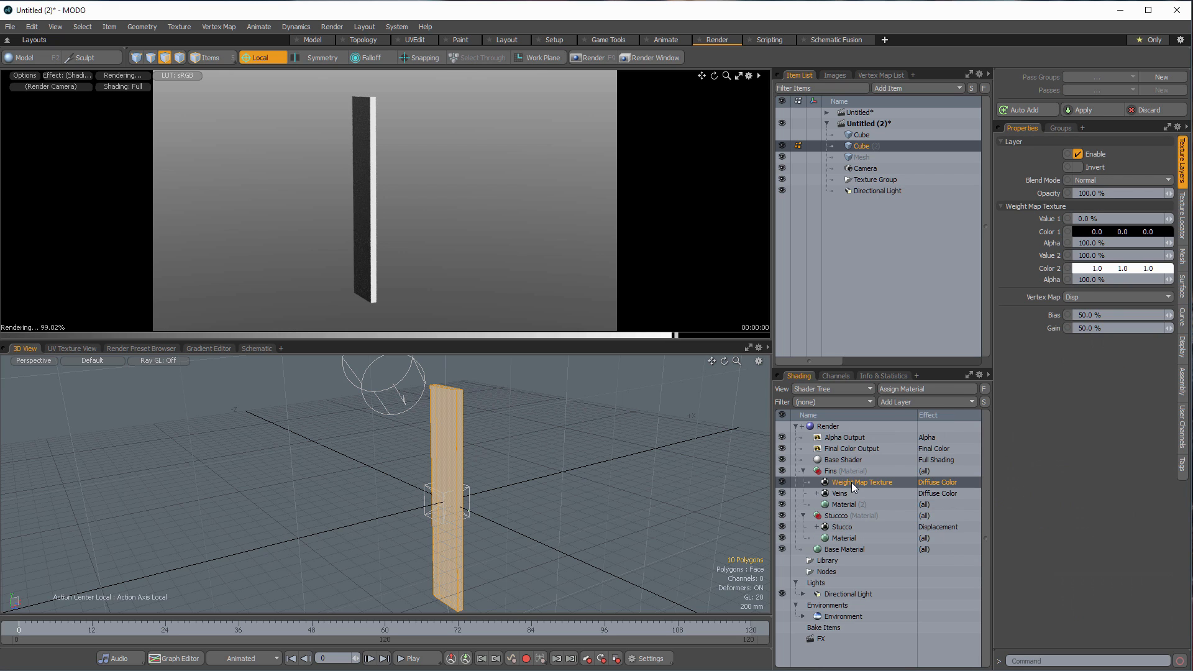
pyautogui.moveTo(847, 482); pyautogui.dragTo(840, 494)
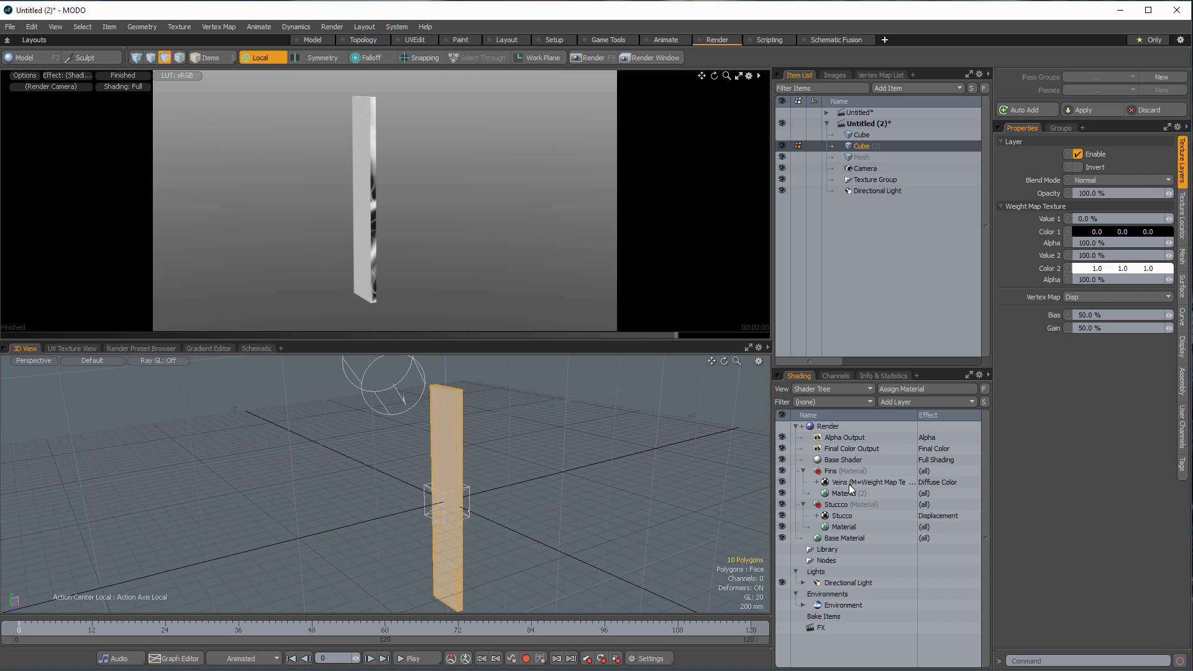
# - Set the masked Veins texture locator's size to 1 m in X, Y and Z
pyautogui.click(849, 483)
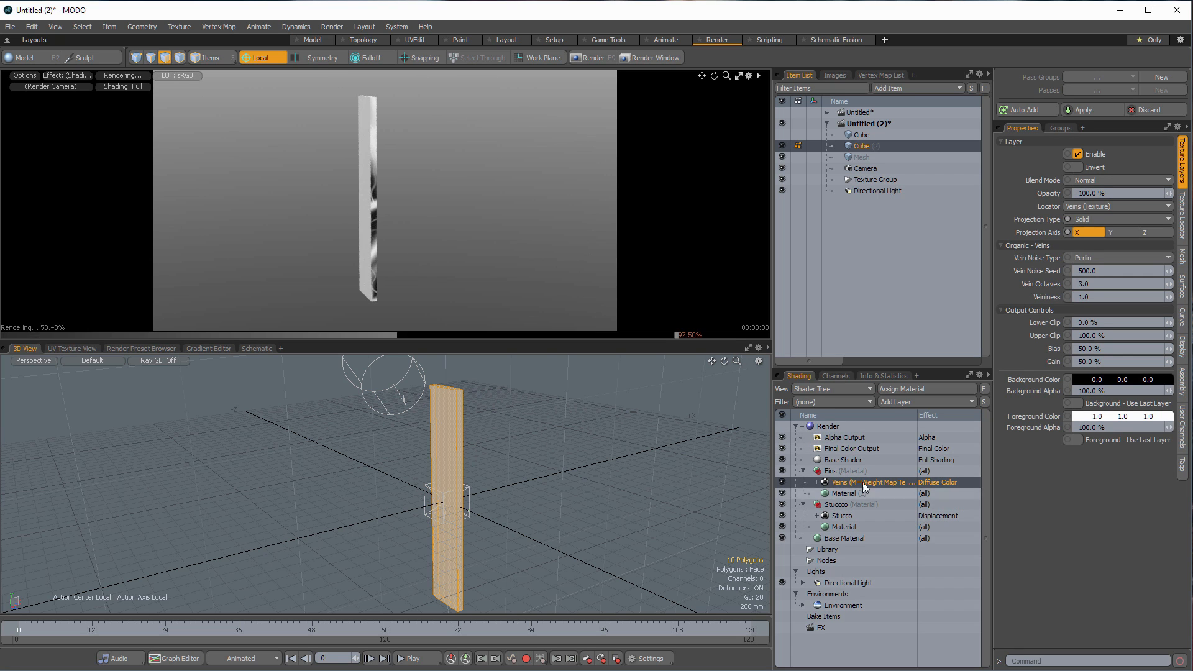
pyautogui.click(1183, 224)
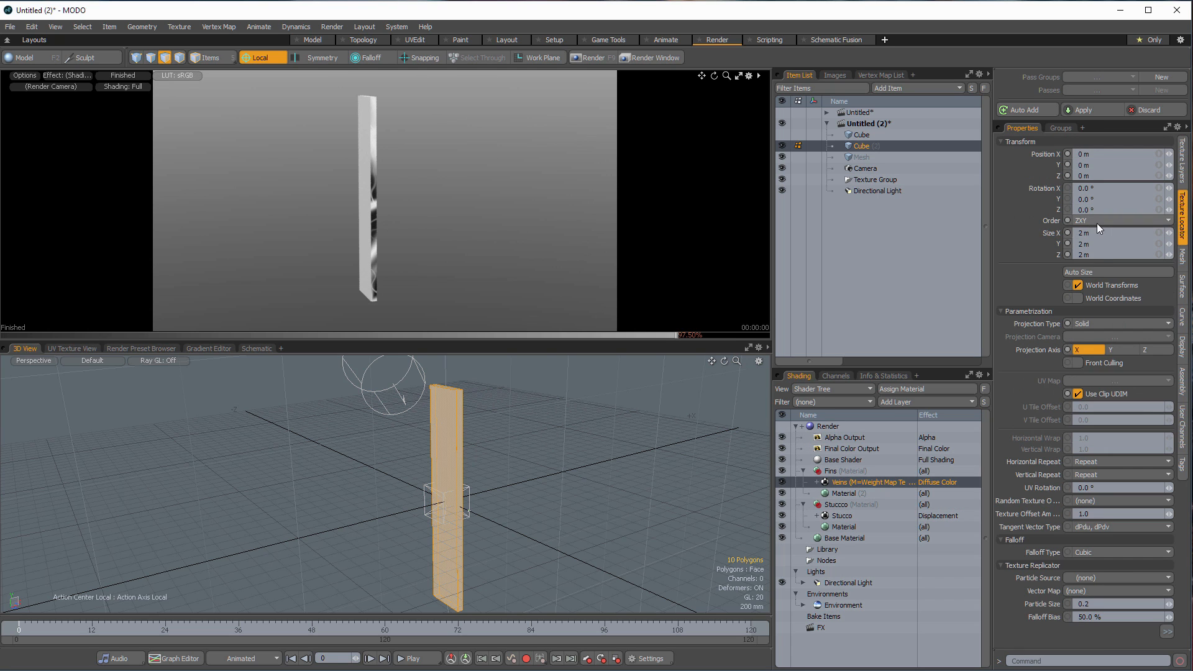
pyautogui.write('1')
pyautogui.press('Return')
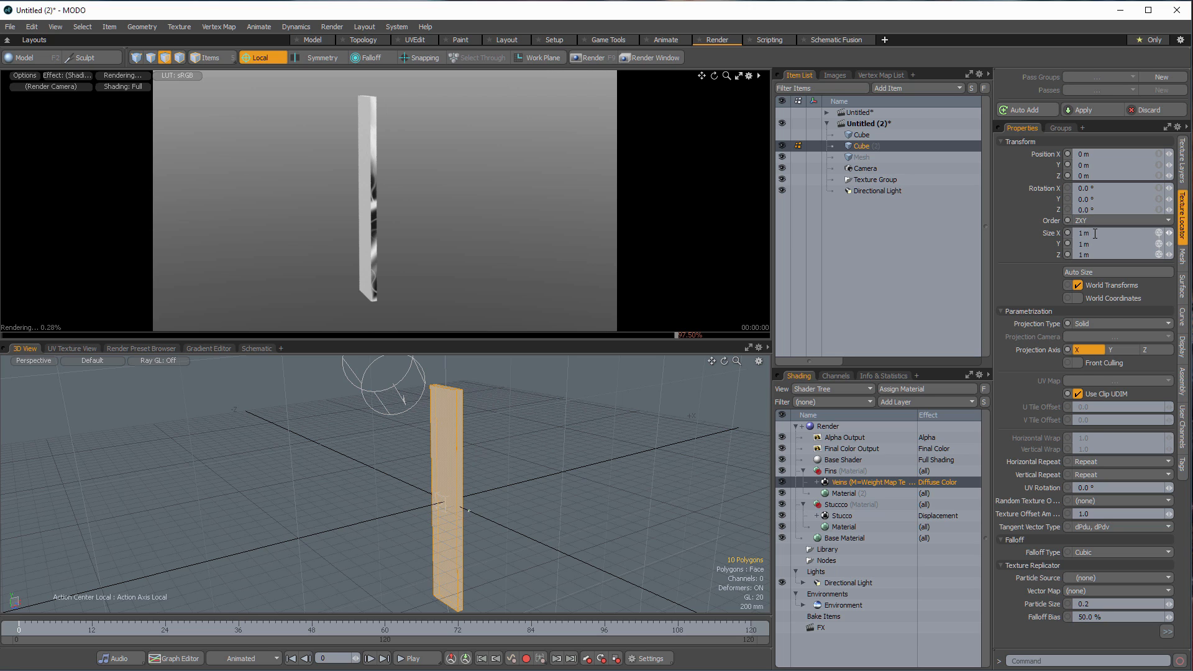
# - Try the Displacement effect on the masked Veins texture
pyautogui.click(951, 482)
pyautogui.moveTo(927, 589)
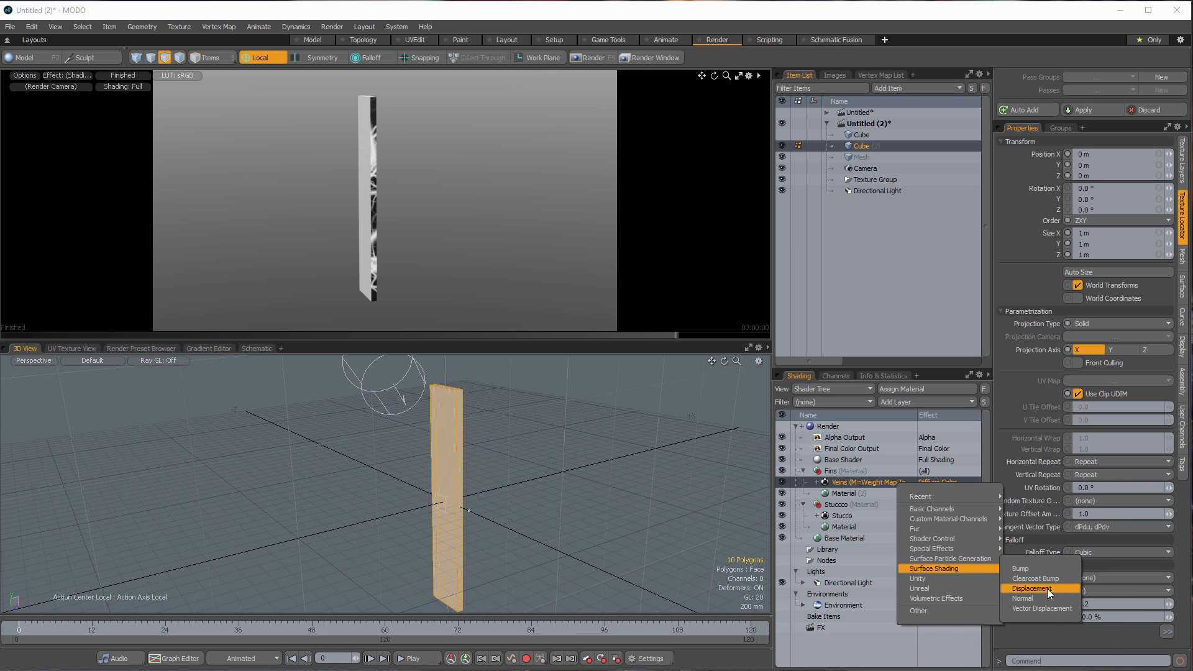
pyautogui.click(1050, 591)
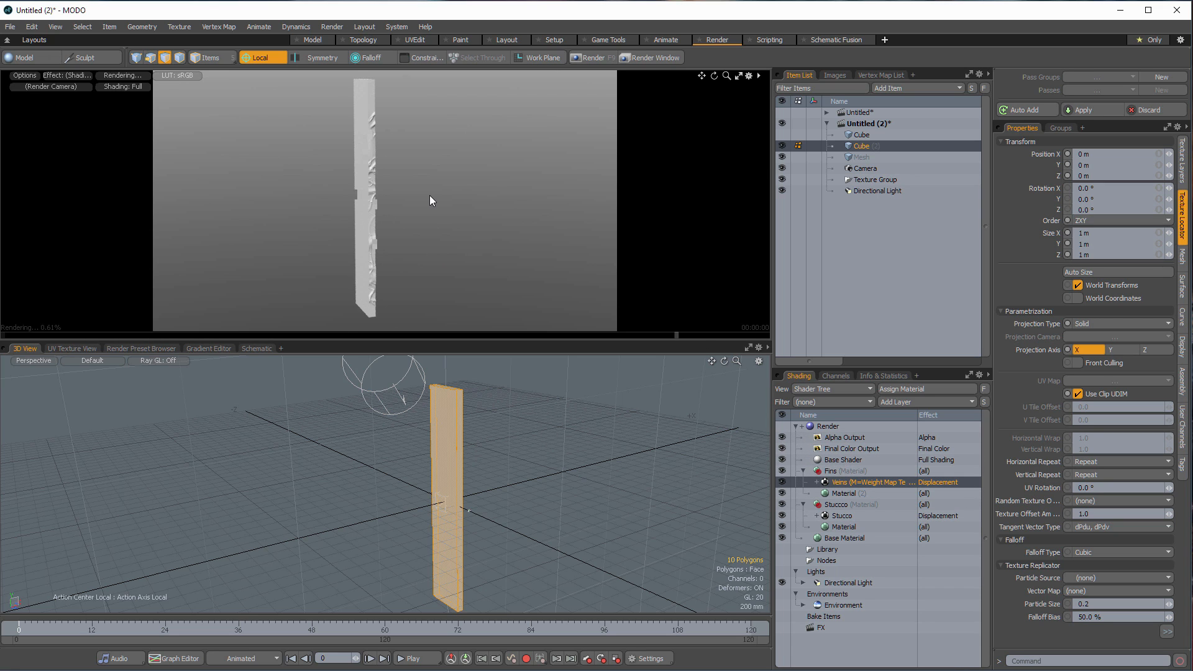
# - Change the masked Veins texture's type to Noise, keeping its weight map mask
pyautogui.rightClick(887, 481)
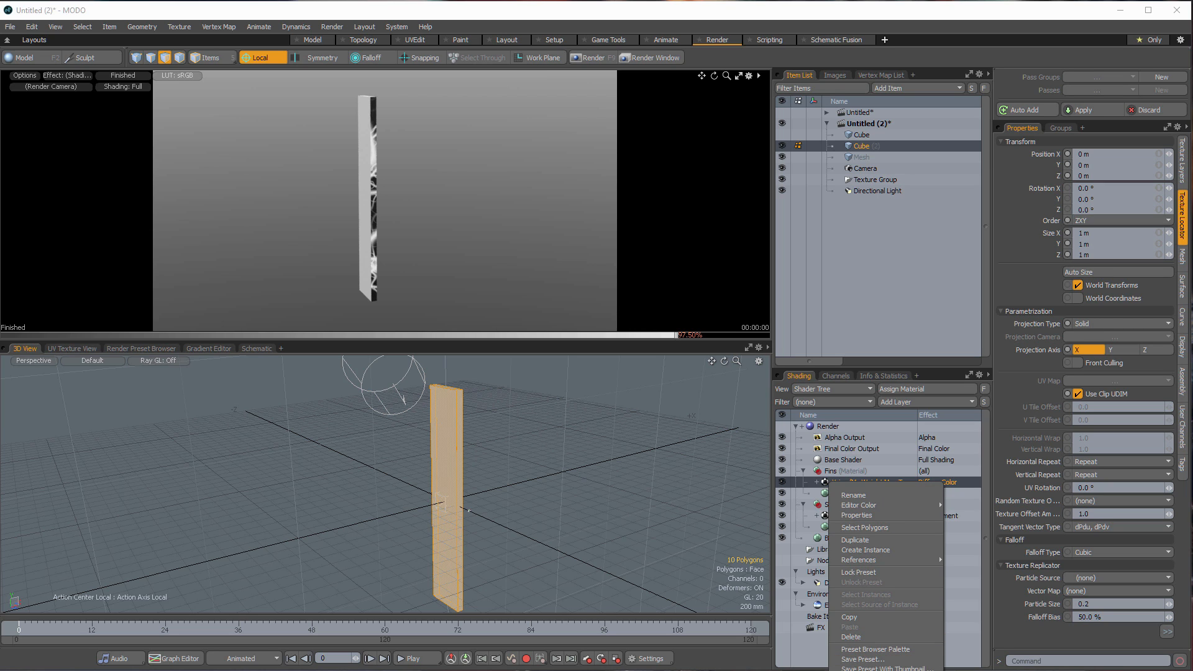
pyautogui.press('Escape')
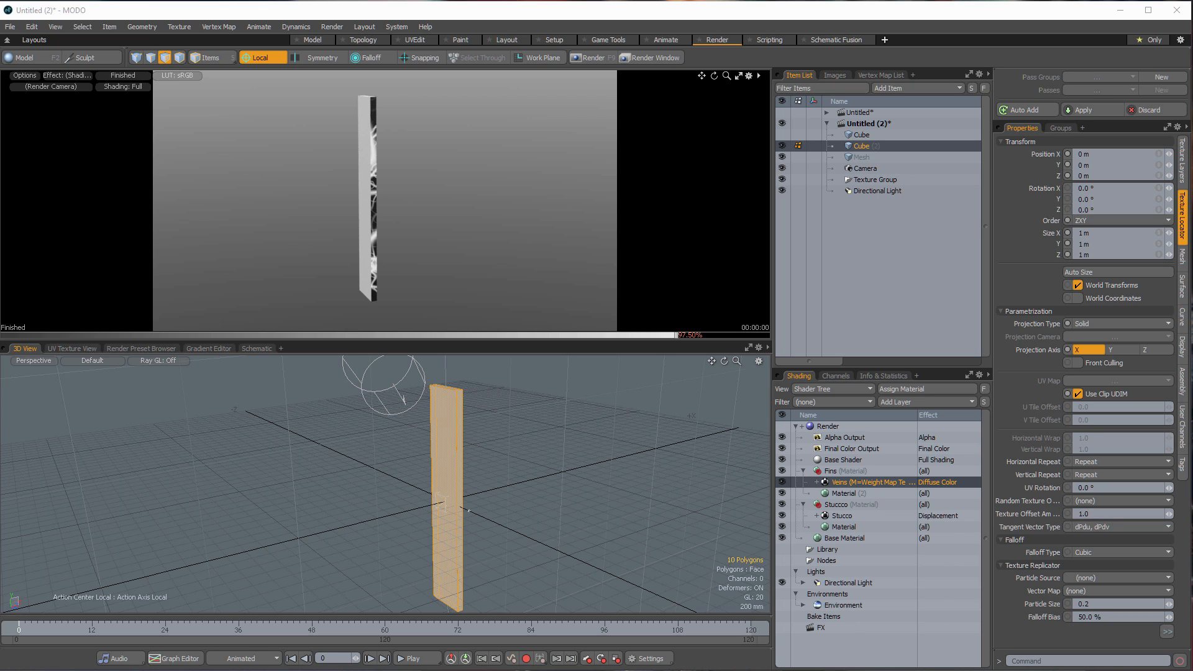
pyautogui.rightClick(840, 484)
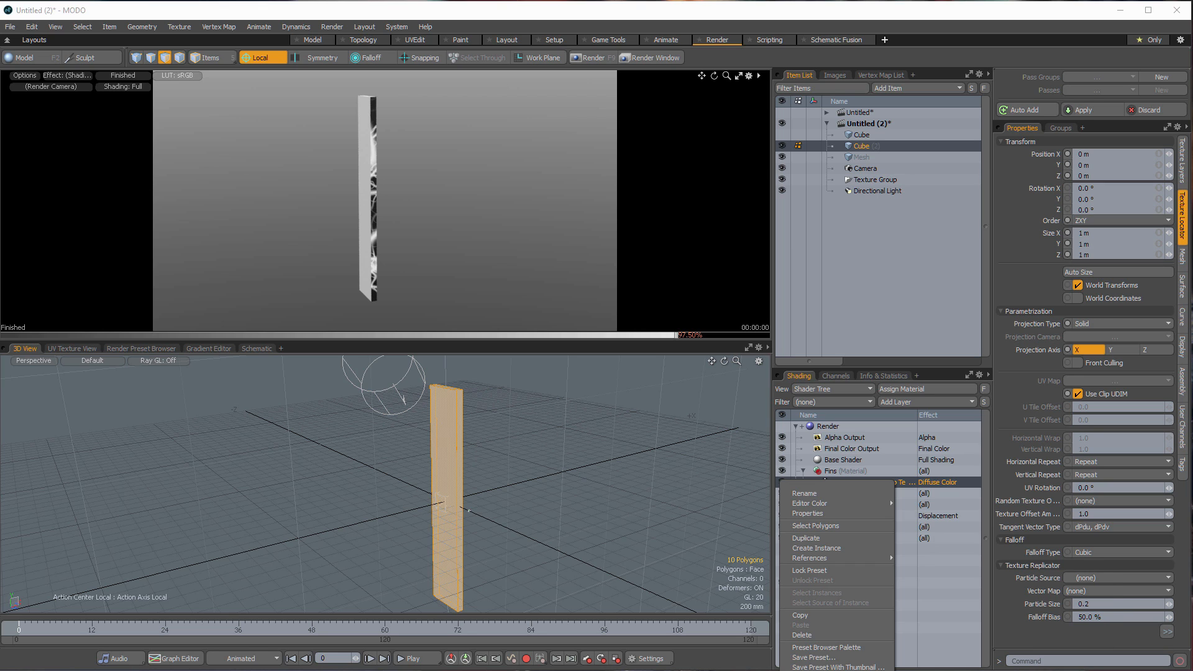
pyautogui.click(836, 670)
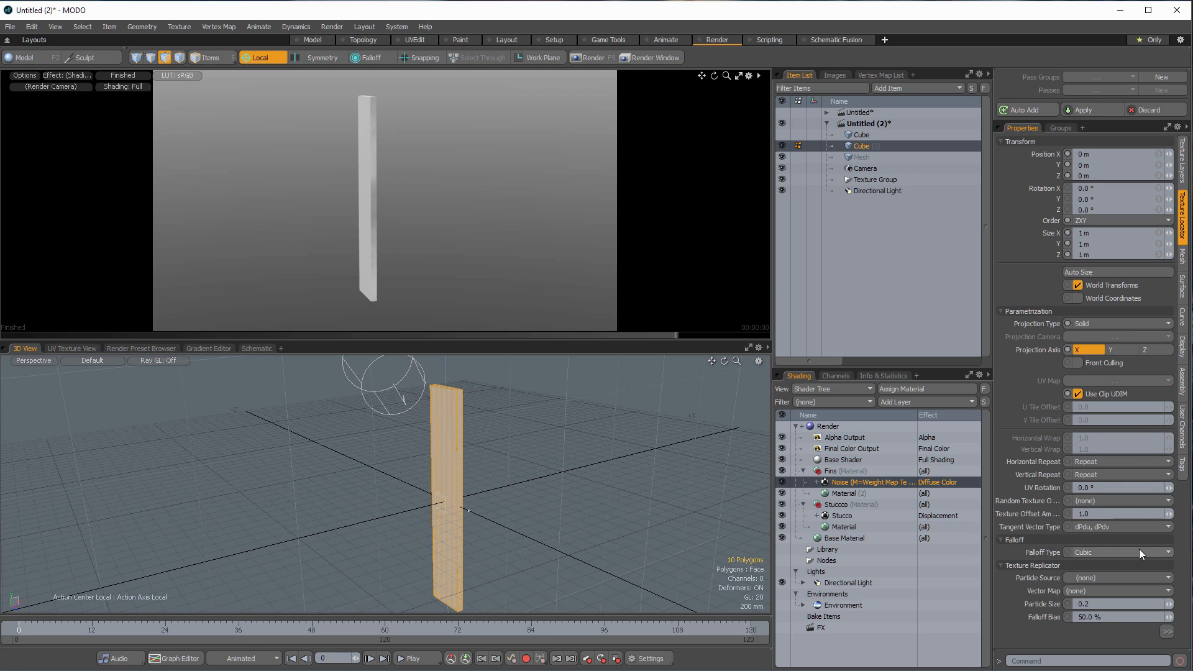
# - Set the Noise texture's gain to 71 % and its frequencies to 2
pyautogui.click(1183, 165)
pyautogui.moveTo(1170, 452)
pyautogui.mouseDown()
pyautogui.moveTo(1184, 452)
pyautogui.moveTo(1171, 452)
pyautogui.mouseUp()
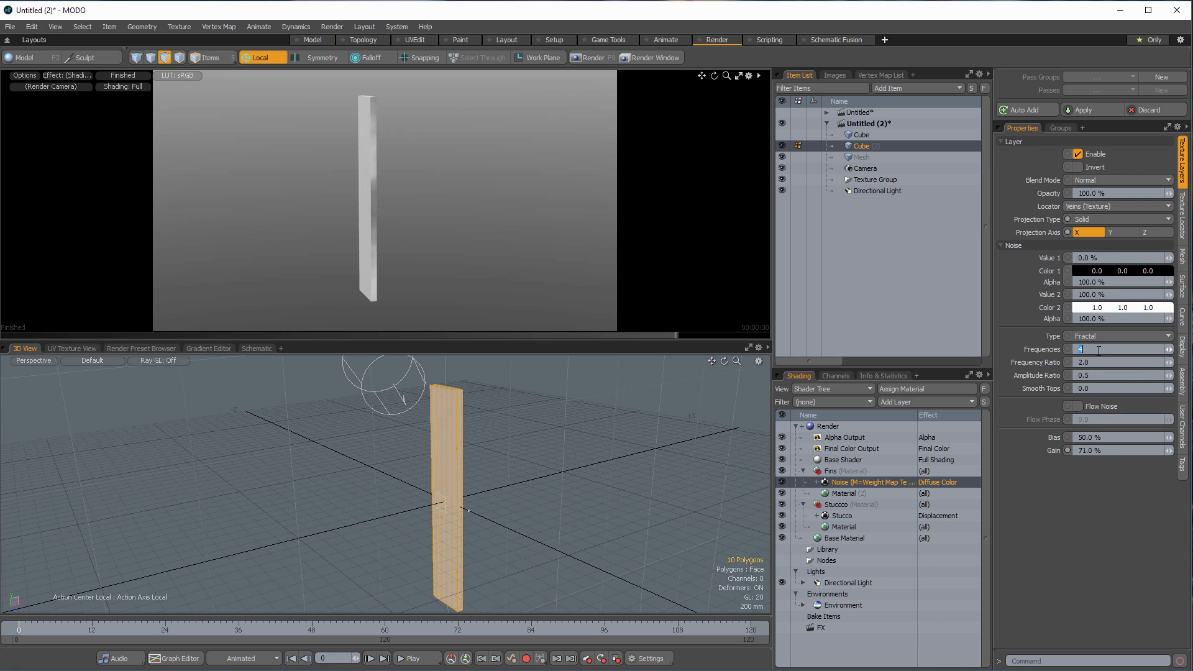
pyautogui.press('Return')
# - Set the effect of the masked Noise texture in the Fins group to Displacement
pyautogui.rightClick(941, 482)
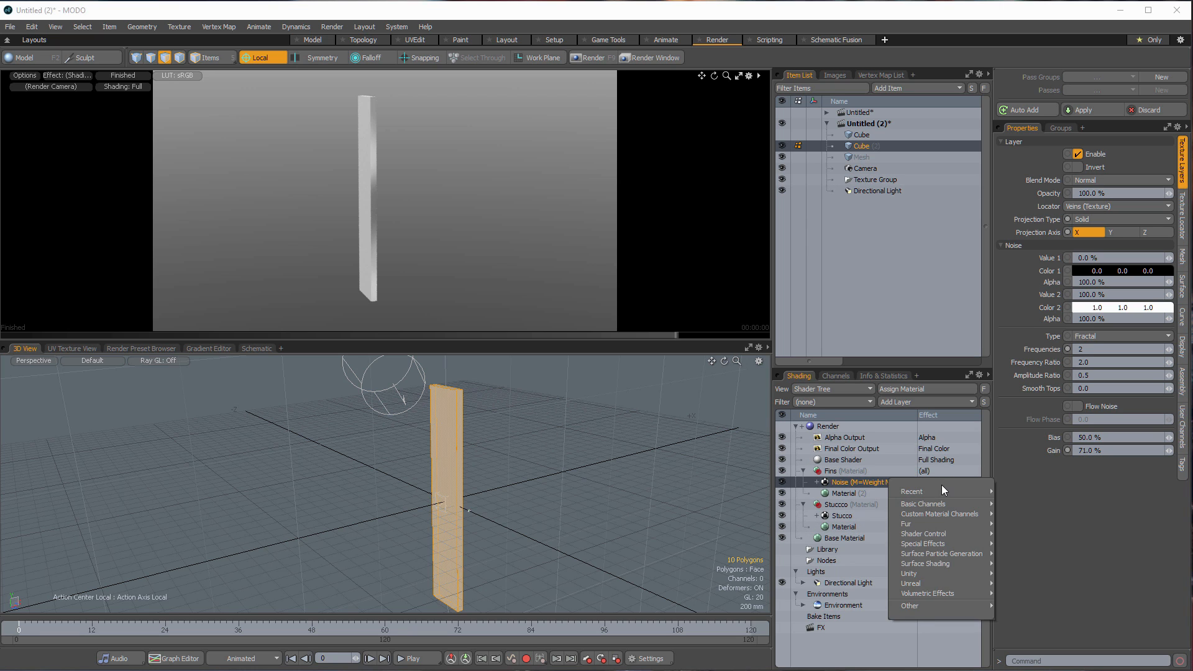
pyautogui.moveTo(944, 490)
pyautogui.click(1025, 492)
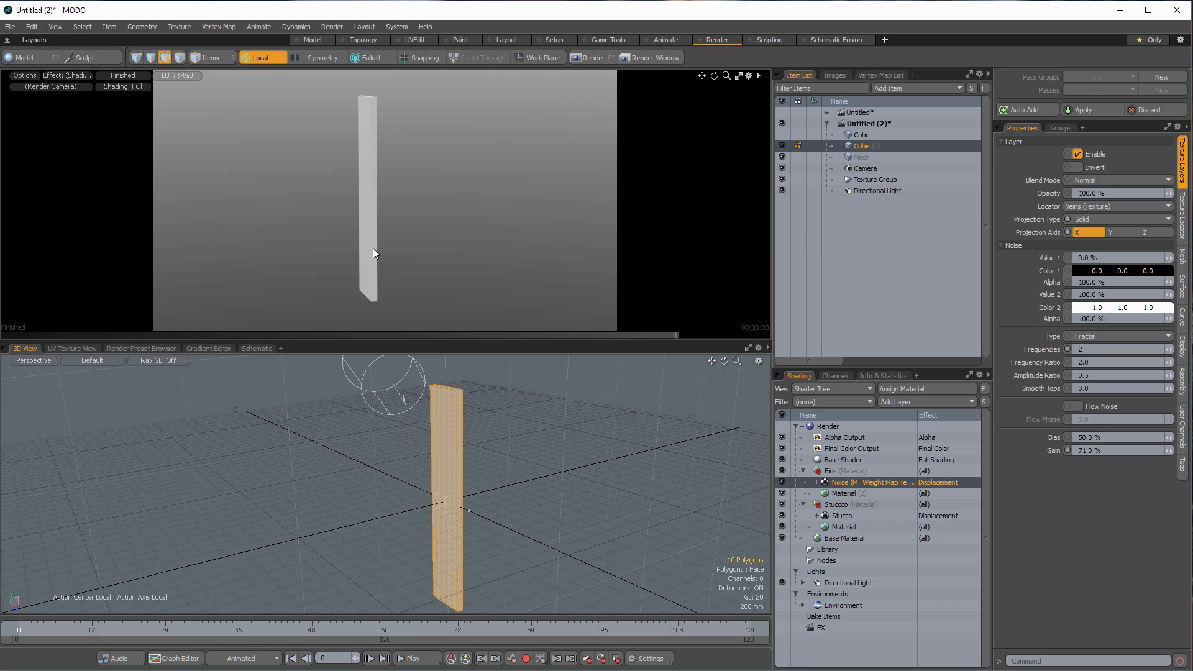
# - Set the Displacement Distance of the Fins group's material to 250 mm and view the fin from the side
pyautogui.keyDown('alt'); pyautogui.moveTo(374, 250); pyautogui.dragTo(457, 230); pyautogui.keyUp('alt')
pyautogui.keyDown('alt'); pyautogui.moveTo(376, 187); pyautogui.dragTo(454, 188); pyautogui.keyUp('alt')
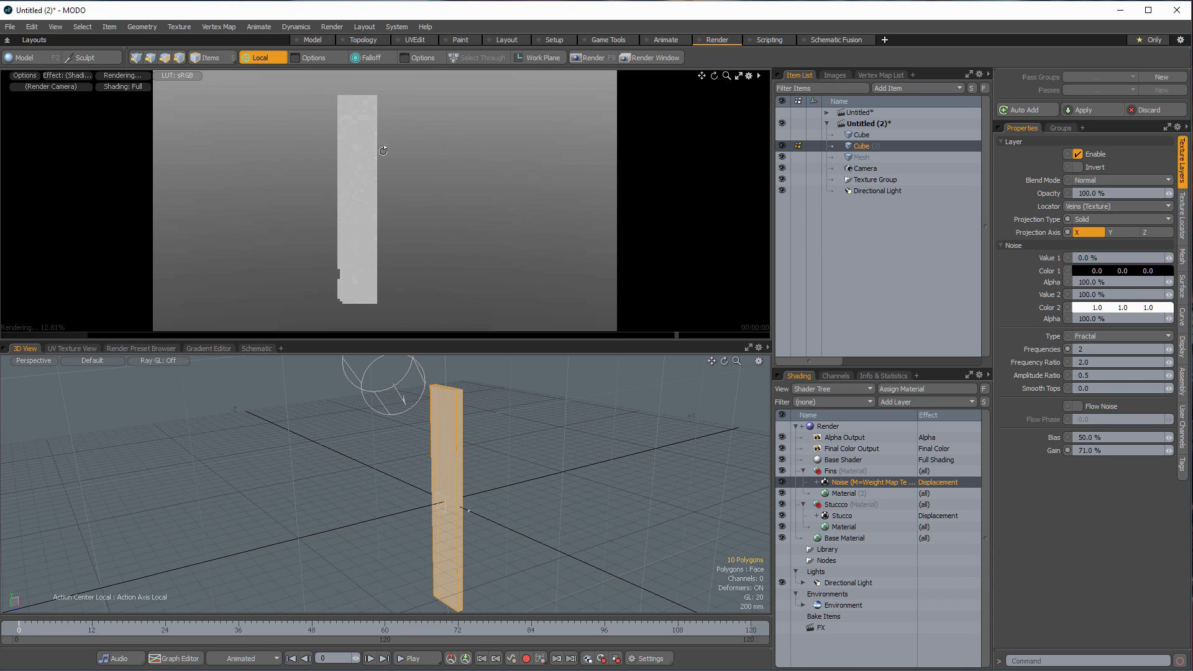
pyautogui.scroll(2, 418, 186)
pyautogui.click(845, 493)
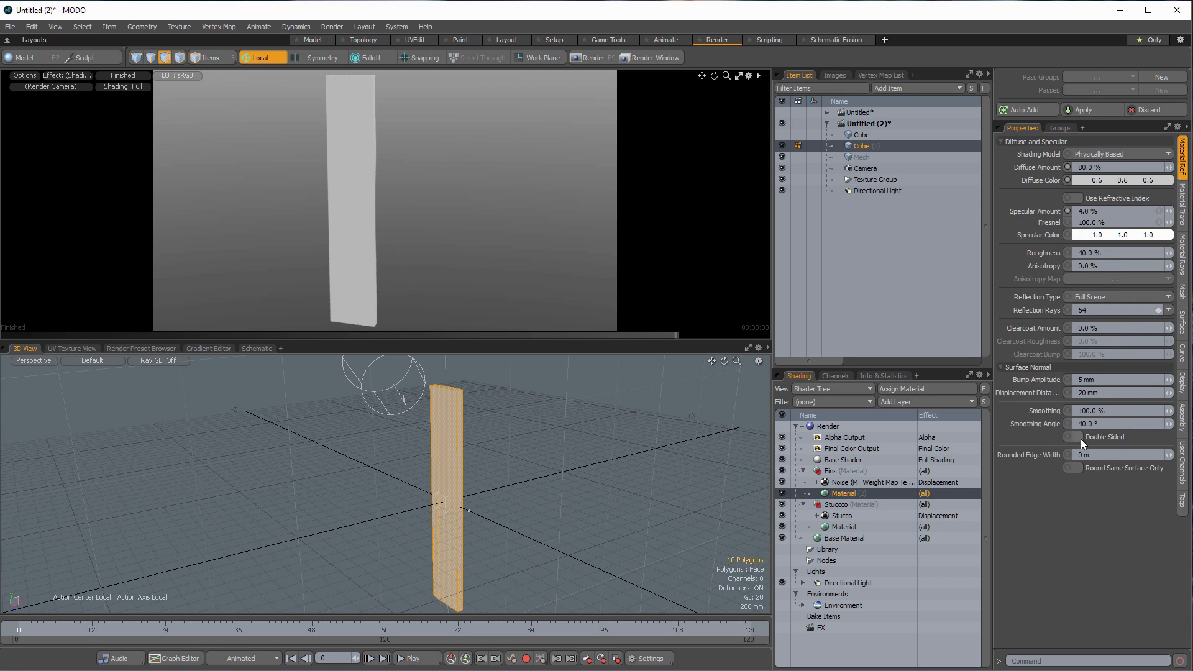
pyautogui.click(1105, 391)
pyautogui.write('250')
pyautogui.press('Tab')
pyautogui.press('Return')
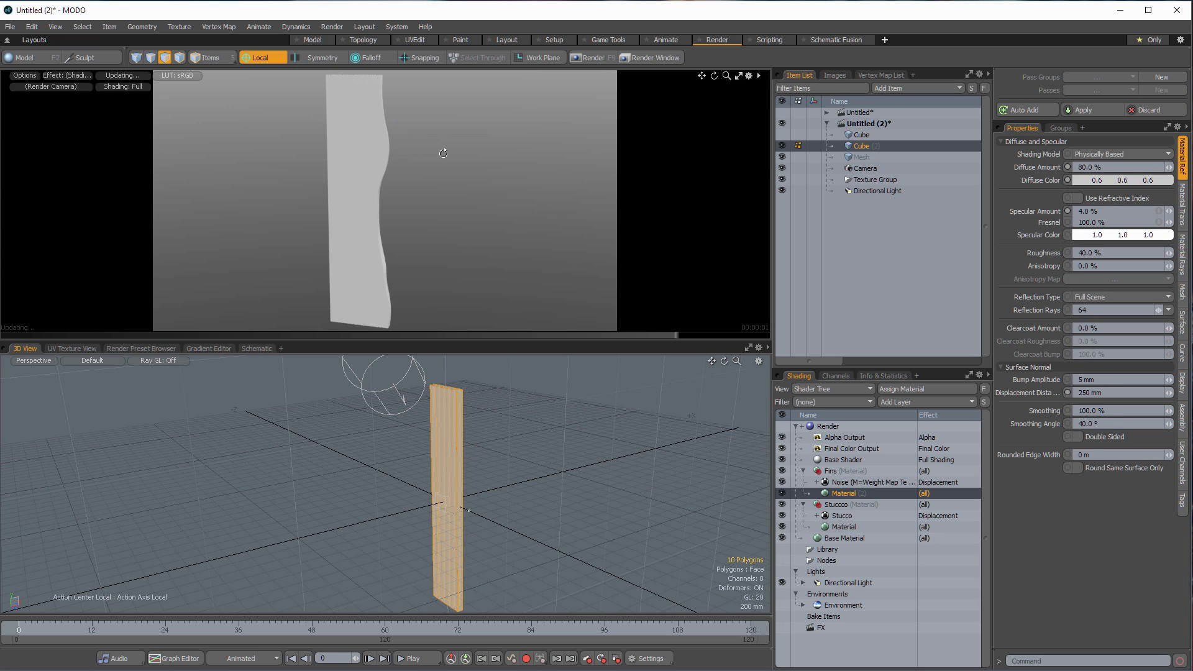
pyautogui.keyDown('alt'); pyautogui.moveTo(442, 155); pyautogui.dragTo(452, 190); pyautogui.keyUp('alt')
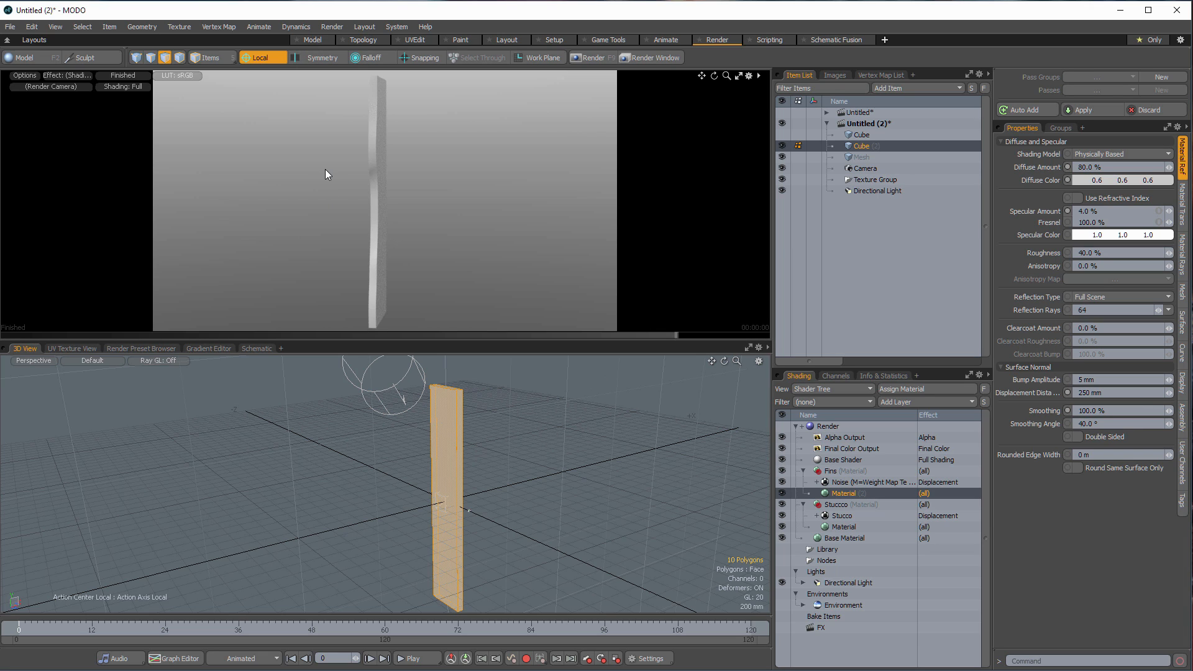
# - Clone the fin in the Model layout into an evenly spaced straight row, using 16 clones
pyautogui.click(315, 39)
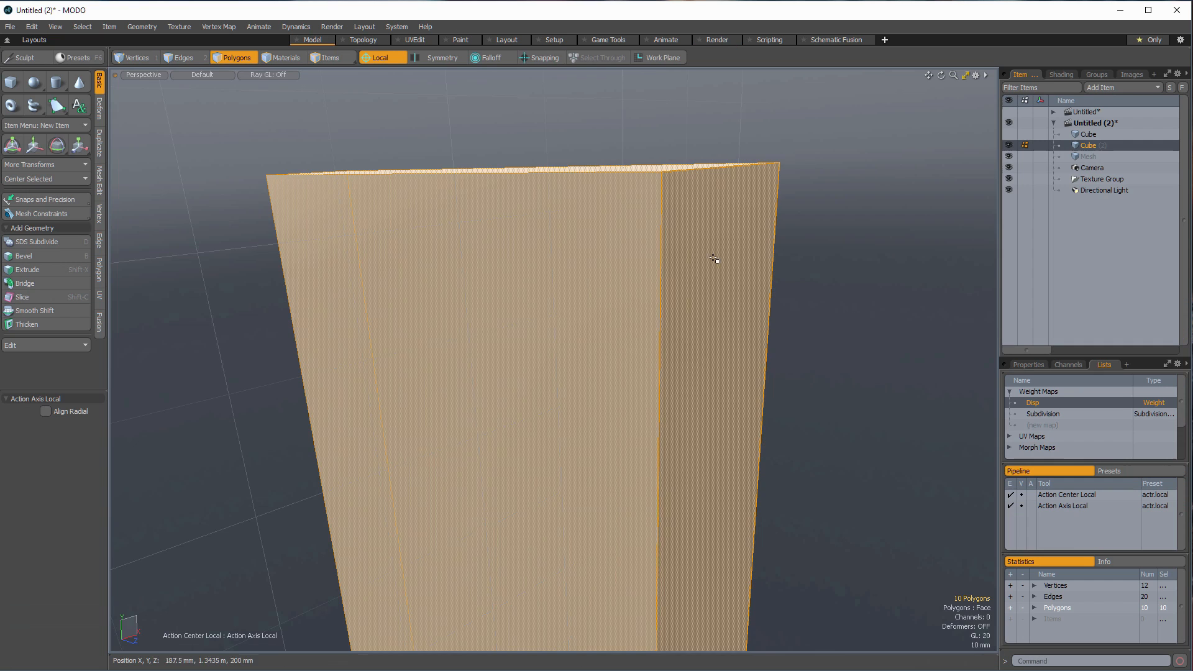
pyautogui.scroll(-5, 381, 398)
pyautogui.keyDown('ctrl'); pyautogui.keyDown('alt'); pyautogui.moveTo(381, 397); pyautogui.dragTo(354, 399); pyautogui.keyUp('alt'); pyautogui.keyUp('ctrl')
pyautogui.keyDown('alt'); pyautogui.moveTo(603, 373); pyautogui.dragTo(652, 408); pyautogui.keyUp('alt')
pyautogui.click(99, 143)
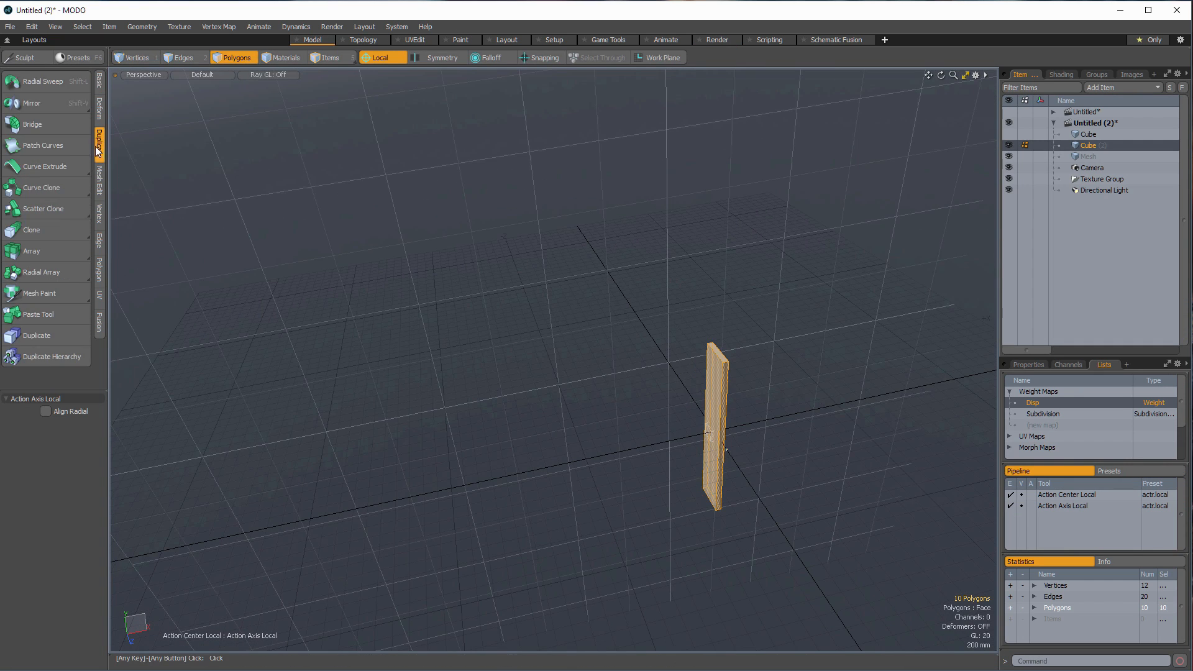
pyautogui.click(40, 228)
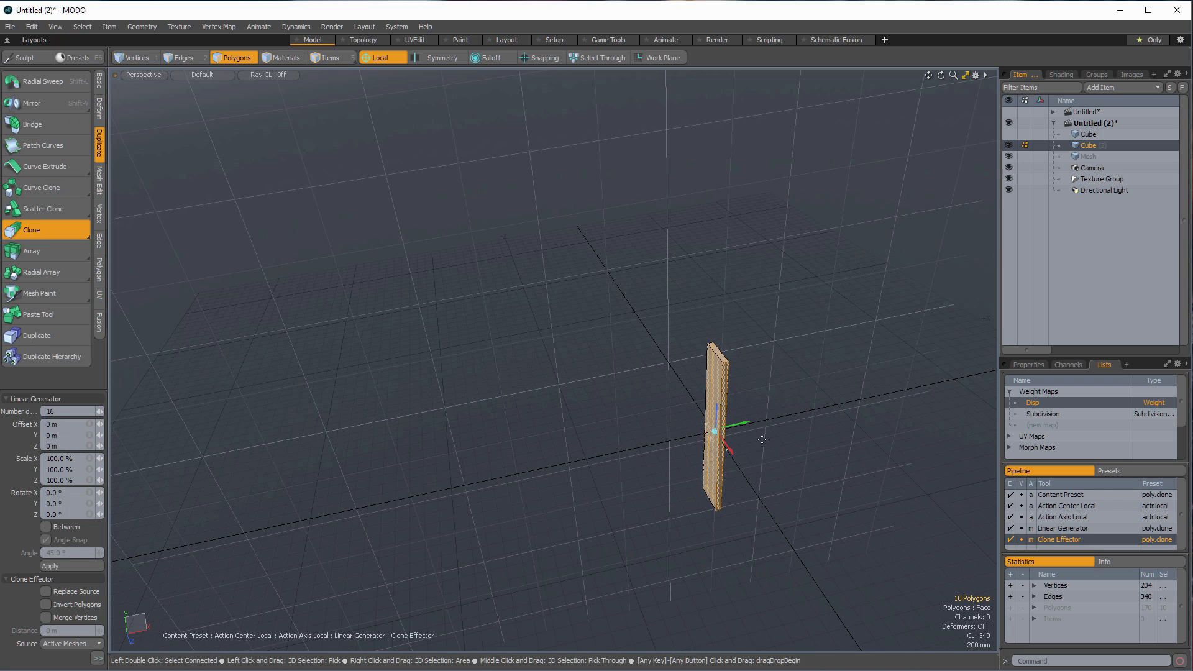
pyautogui.click(744, 423)
pyautogui.moveTo(726, 449)
pyautogui.mouseDown()
pyautogui.moveTo(709, 435)
pyautogui.moveTo(919, 457)
pyautogui.moveTo(904, 448)
pyautogui.mouseUp()
pyautogui.press('q')
pyautogui.press('Escape')
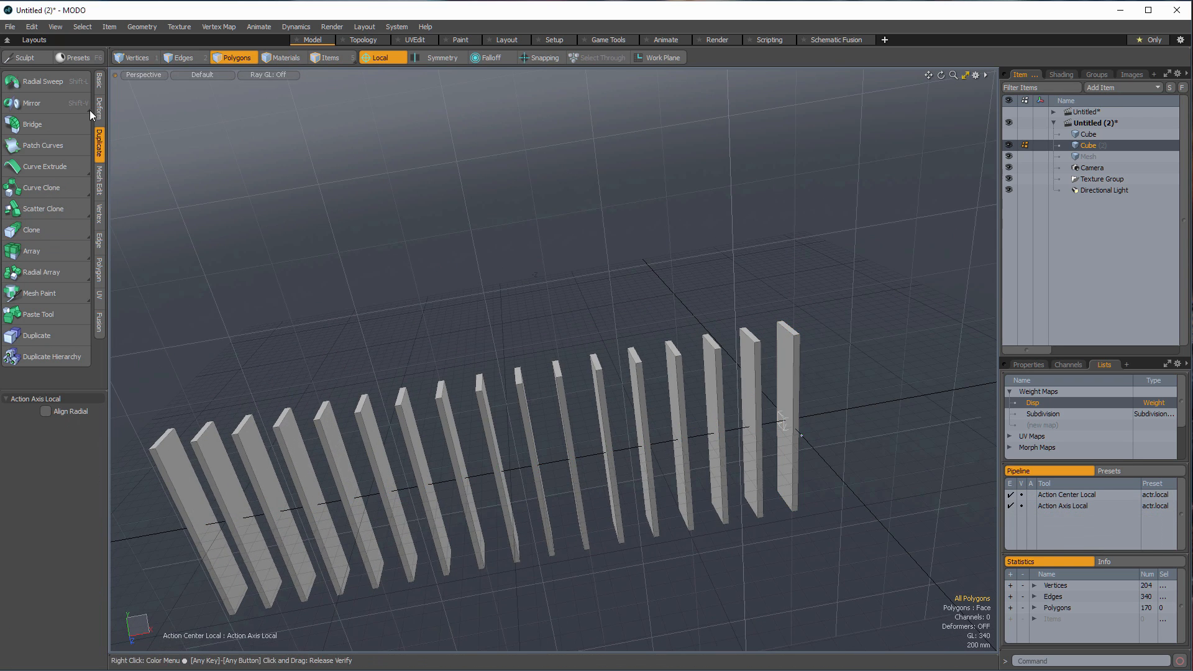
# - Center the row of cloned fins along the Y axis
pyautogui.click(100, 81)
pyautogui.click(25, 163)
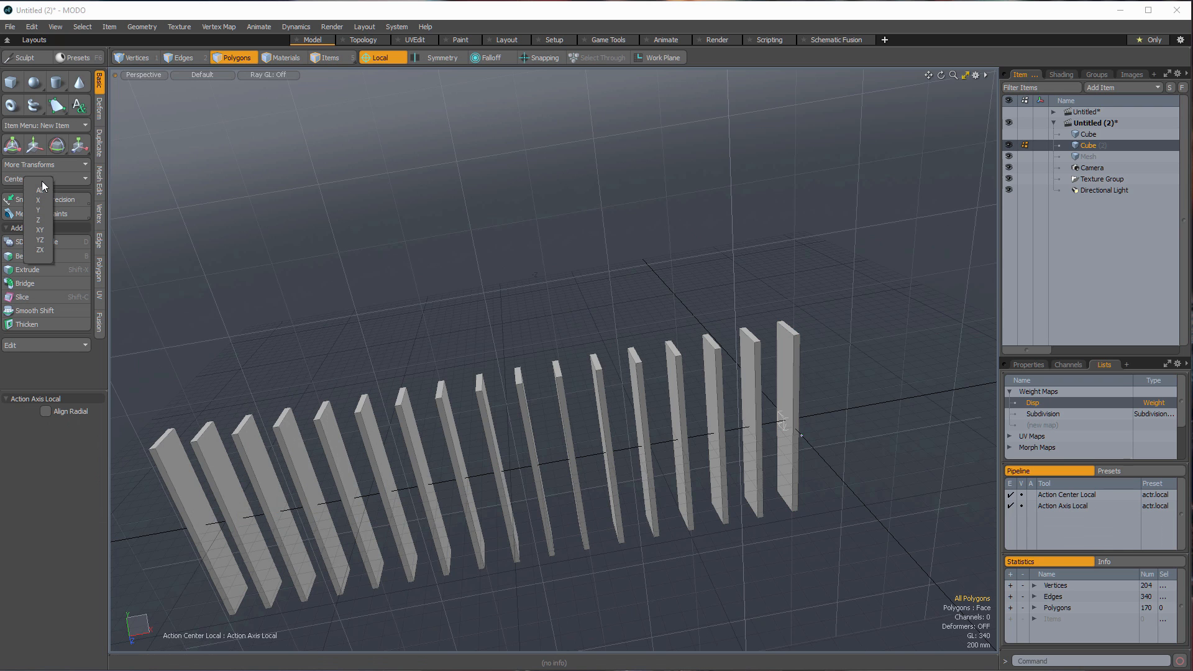
pyautogui.click(45, 207)
pyautogui.keyDown('alt'); pyautogui.moveTo(267, 187); pyautogui.dragTo(504, 240); pyautogui.keyUp('alt')
pyautogui.press('y')
pyautogui.press('q')
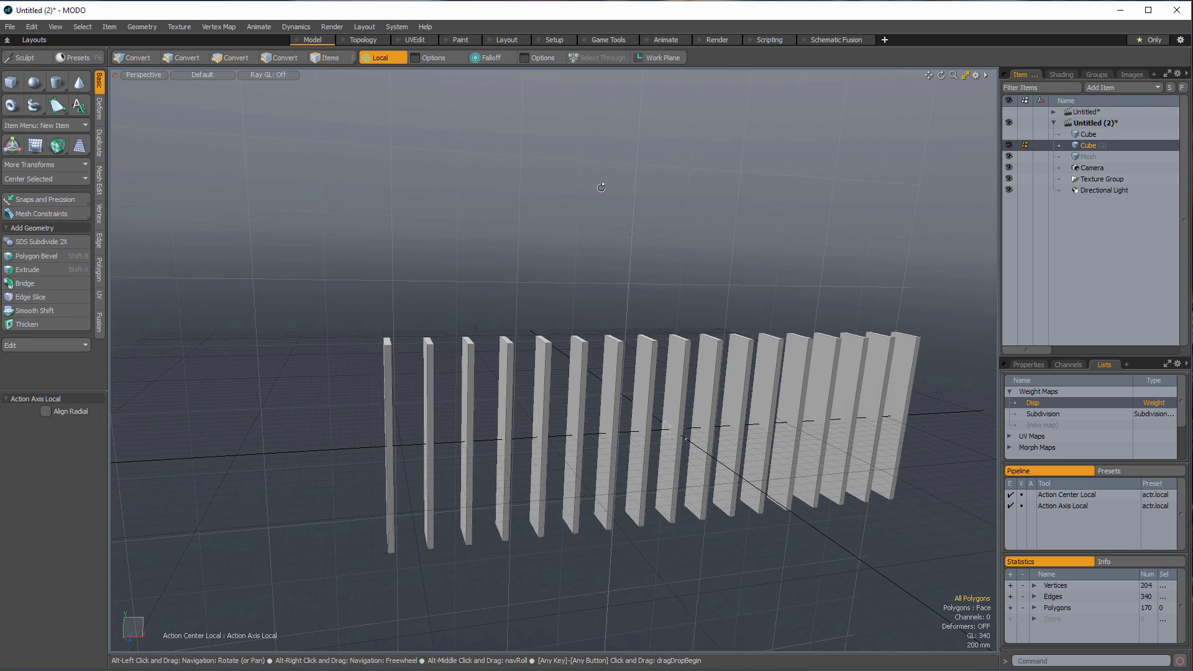
# - Return to the Render layout, look through the render camera, and preview the whole row of fins at an angle
pyautogui.click(716, 39)
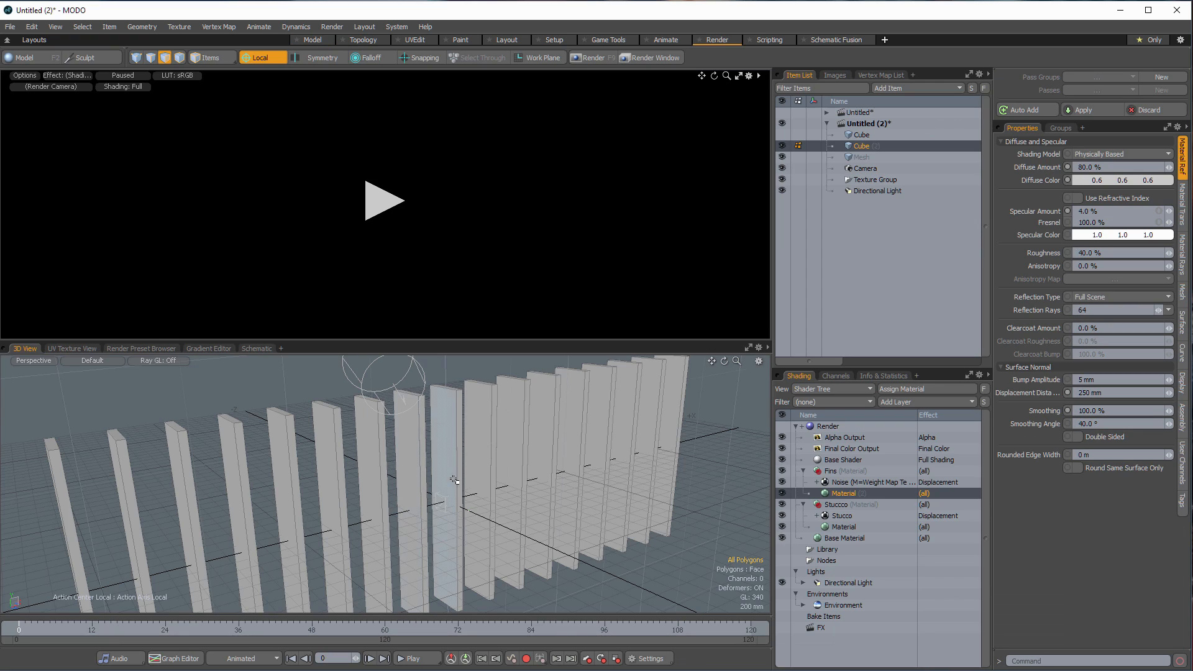
pyautogui.hotkey('ctrl', 'space')
pyautogui.click(405, 430)
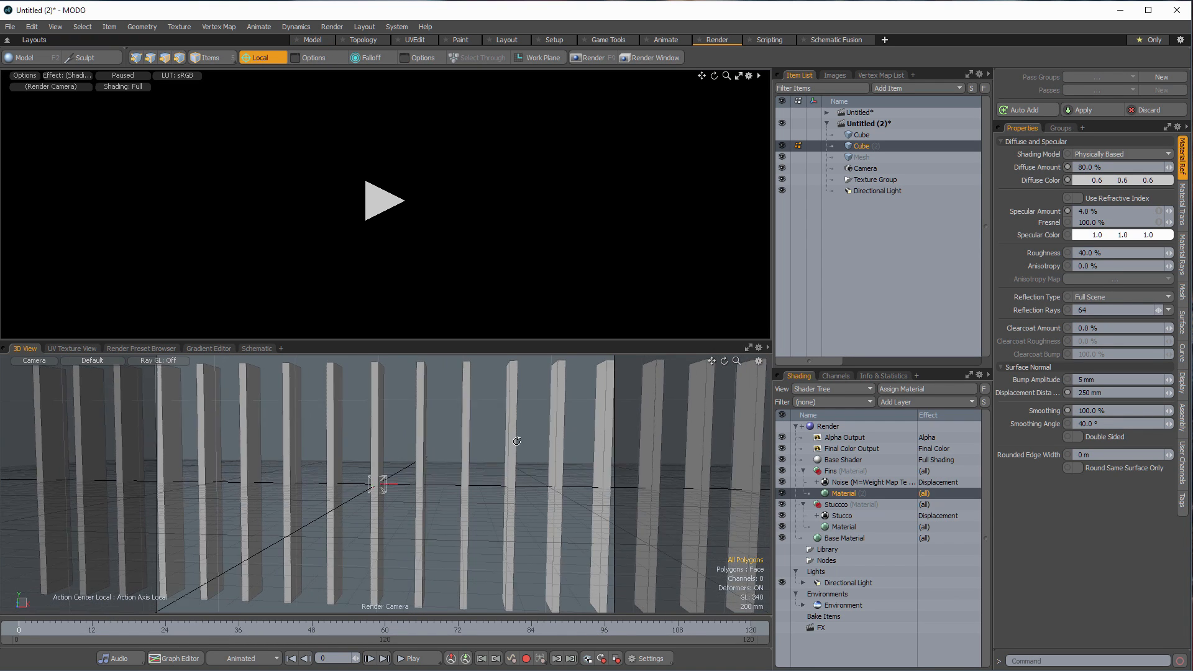
pyautogui.keyDown('alt'); pyautogui.moveTo(526, 490); pyautogui.dragTo(427, 486); pyautogui.keyUp('alt')
pyautogui.click(389, 208)
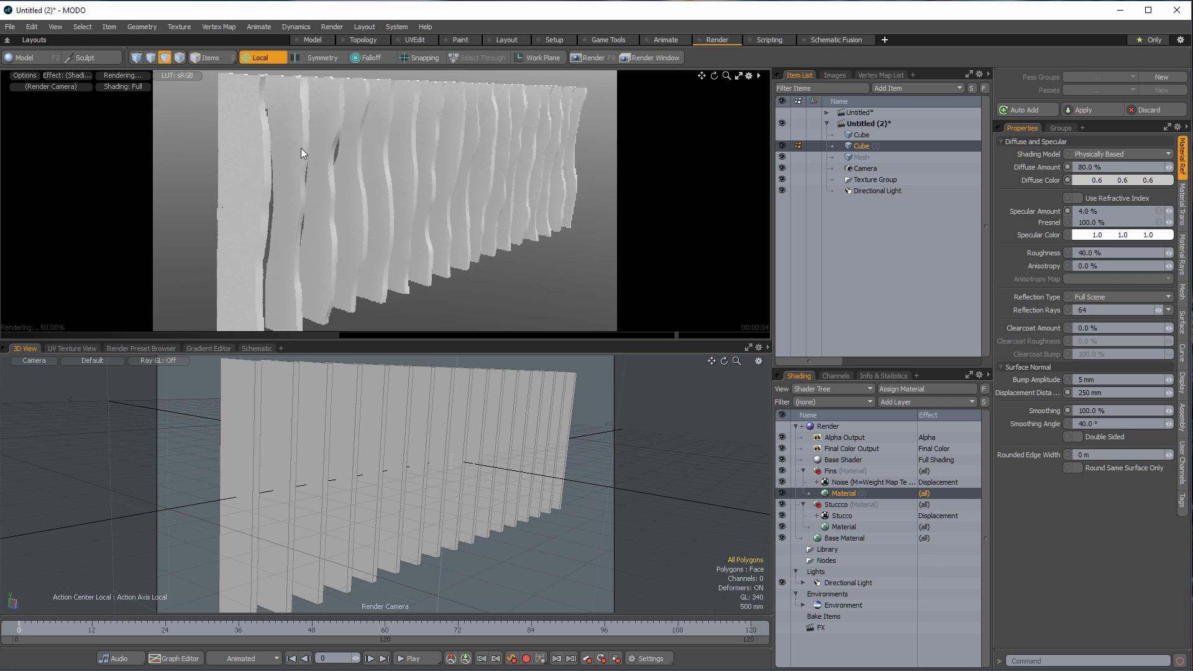
pyautogui.moveTo(378, 163)
pyautogui.keyDown('alt'); pyautogui.mouseDown()
pyautogui.moveTo(314, 175)
pyautogui.moveTo(373, 187)
pyautogui.mouseUp(); pyautogui.keyUp('alt')
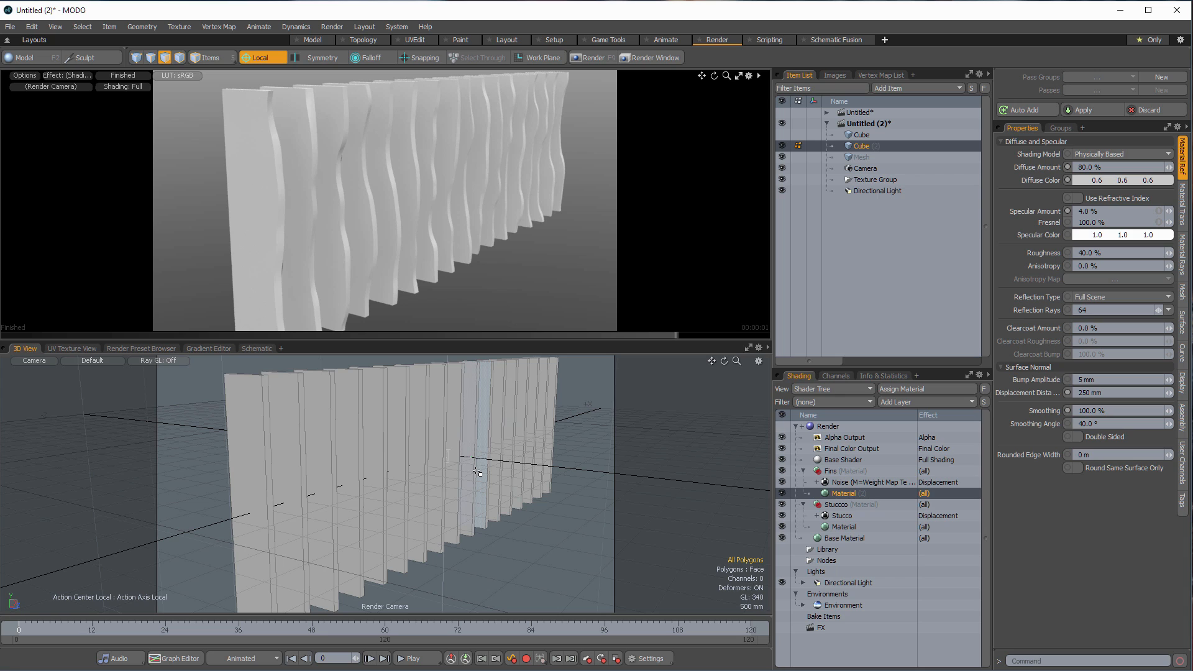
# - Scale the row of fins along X with the action center set to Origin, bringing the fins closer together
pyautogui.press('y')
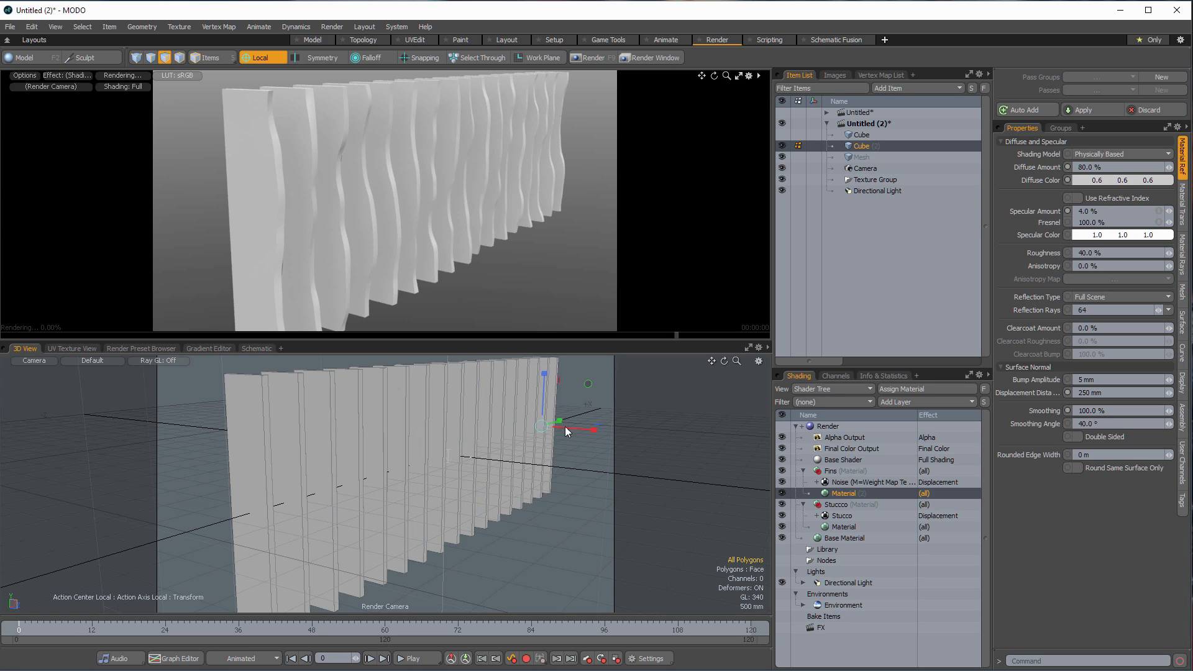
pyautogui.click(265, 56)
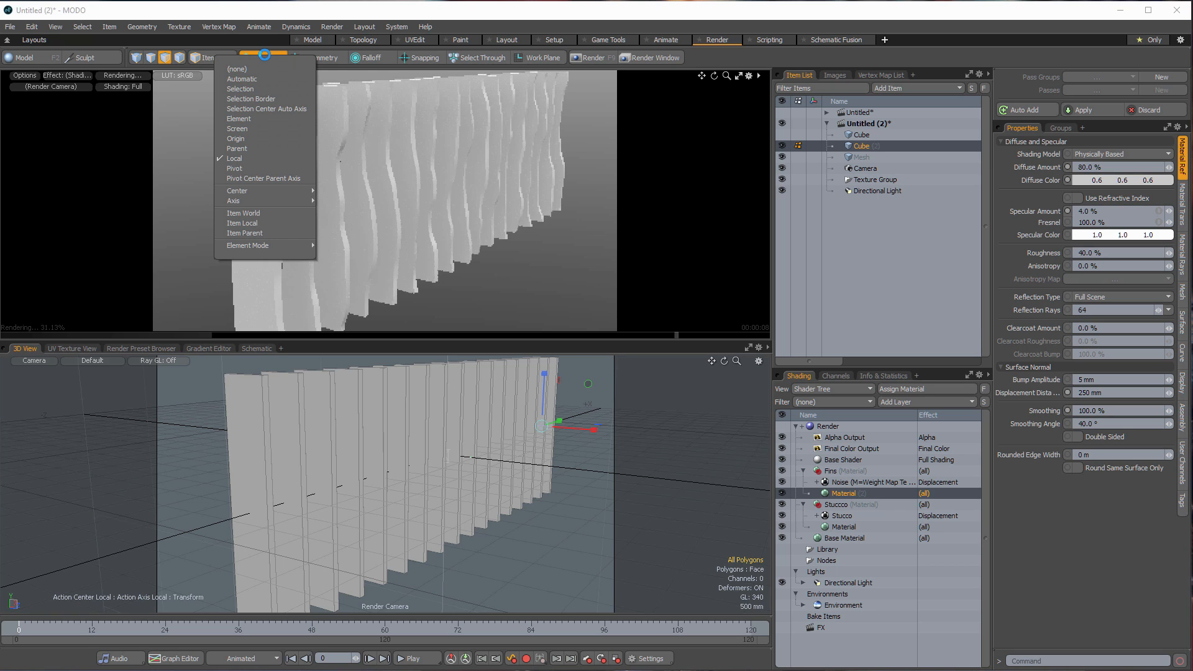
pyautogui.click(242, 139)
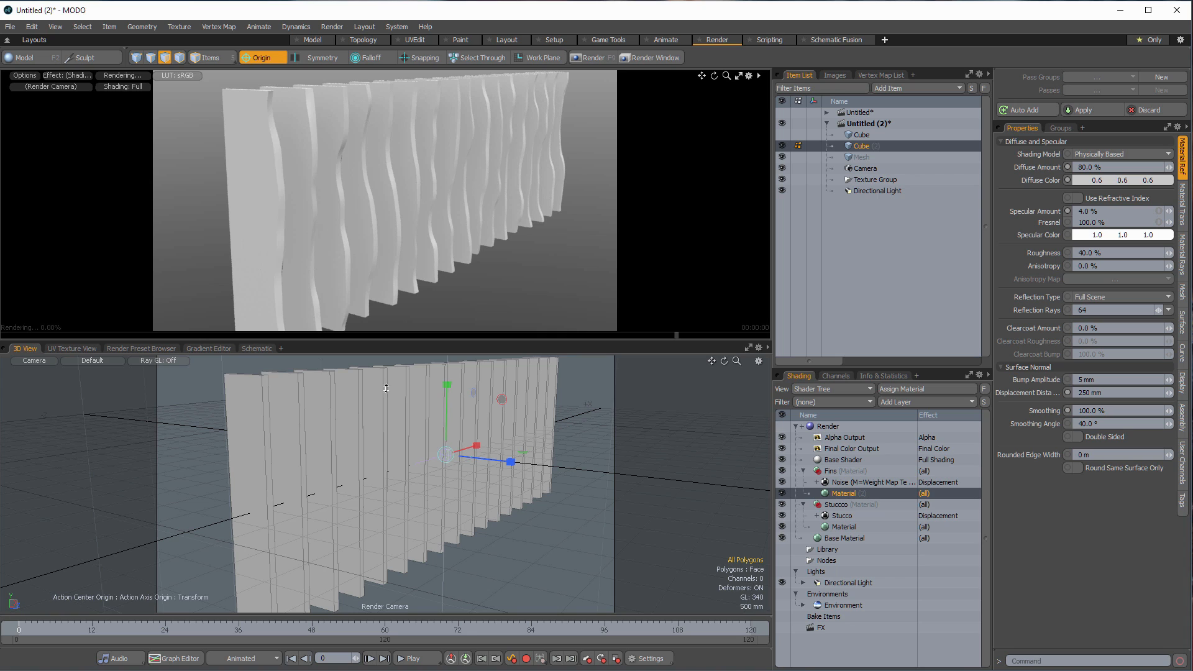
pyautogui.click(477, 445)
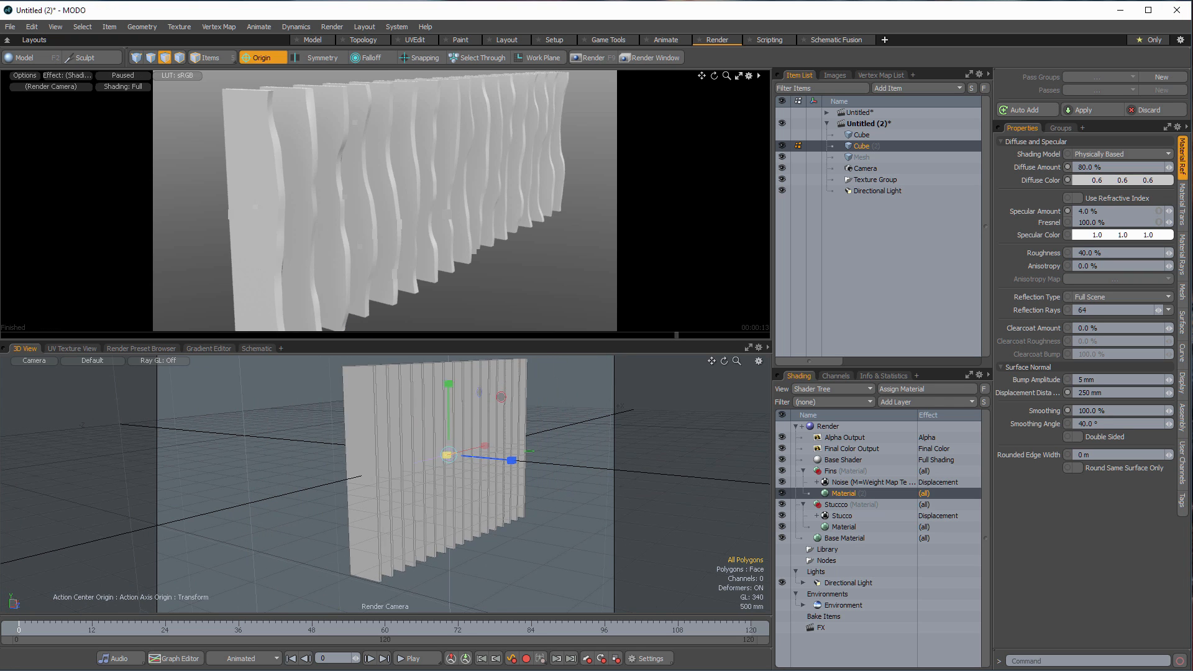
pyautogui.keyDown('alt'); pyautogui.moveTo(447, 455); pyautogui.dragTo(376, 468); pyautogui.keyUp('alt')
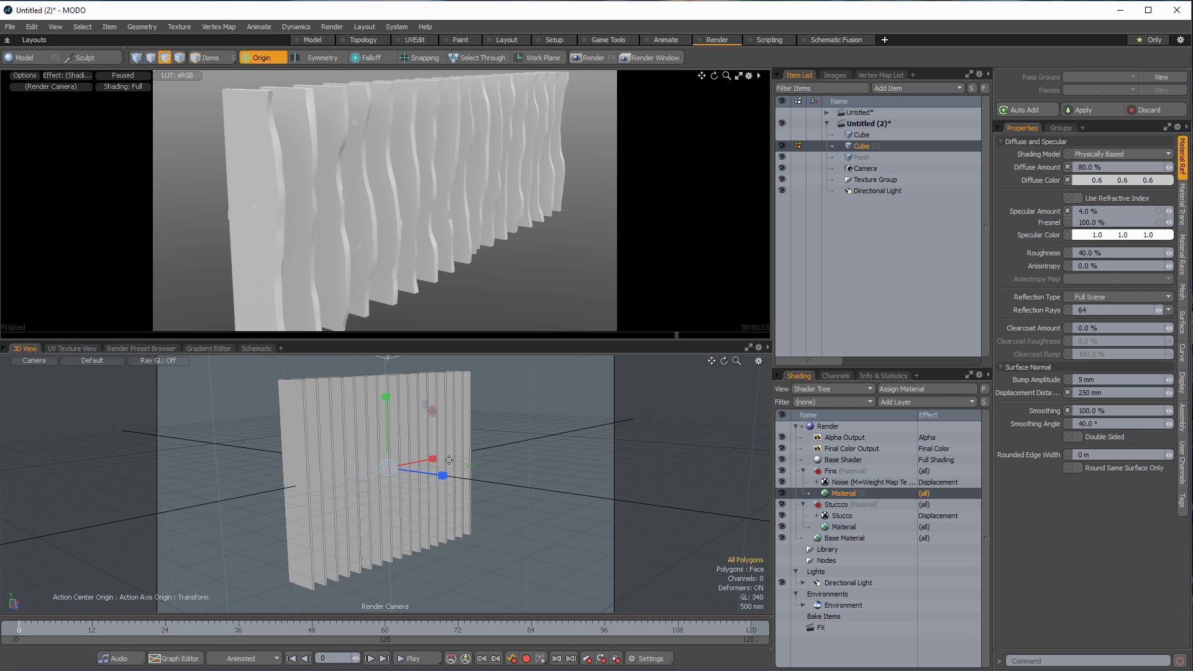
pyautogui.keyDown('alt'); pyautogui.moveTo(446, 455); pyautogui.dragTo(269, 367); pyautogui.keyUp('alt')
pyautogui.press('q')
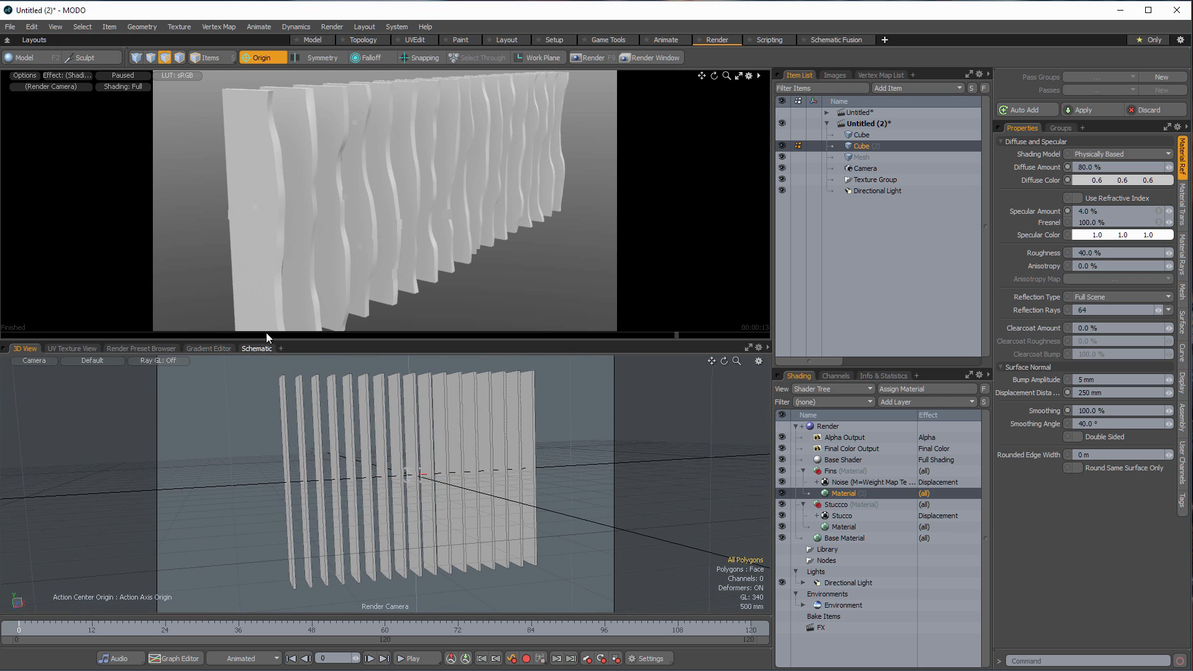
# - Thicken every fin by scaling it across its thickness with the action center set to Local
pyautogui.click(264, 56)
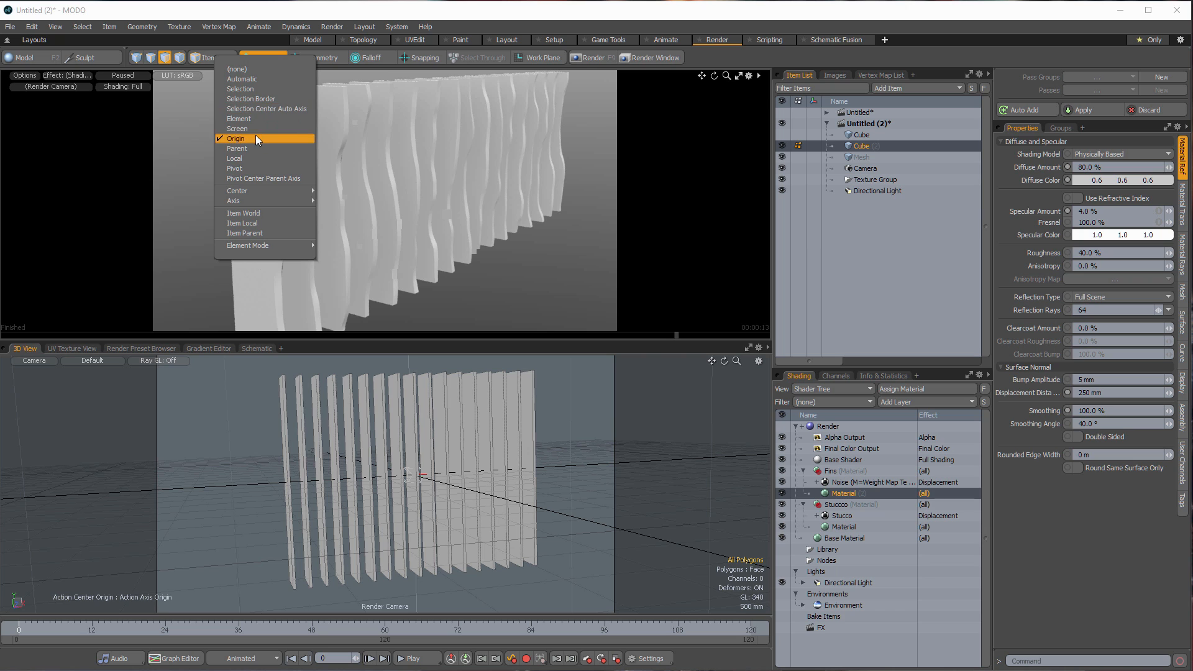
pyautogui.click(250, 159)
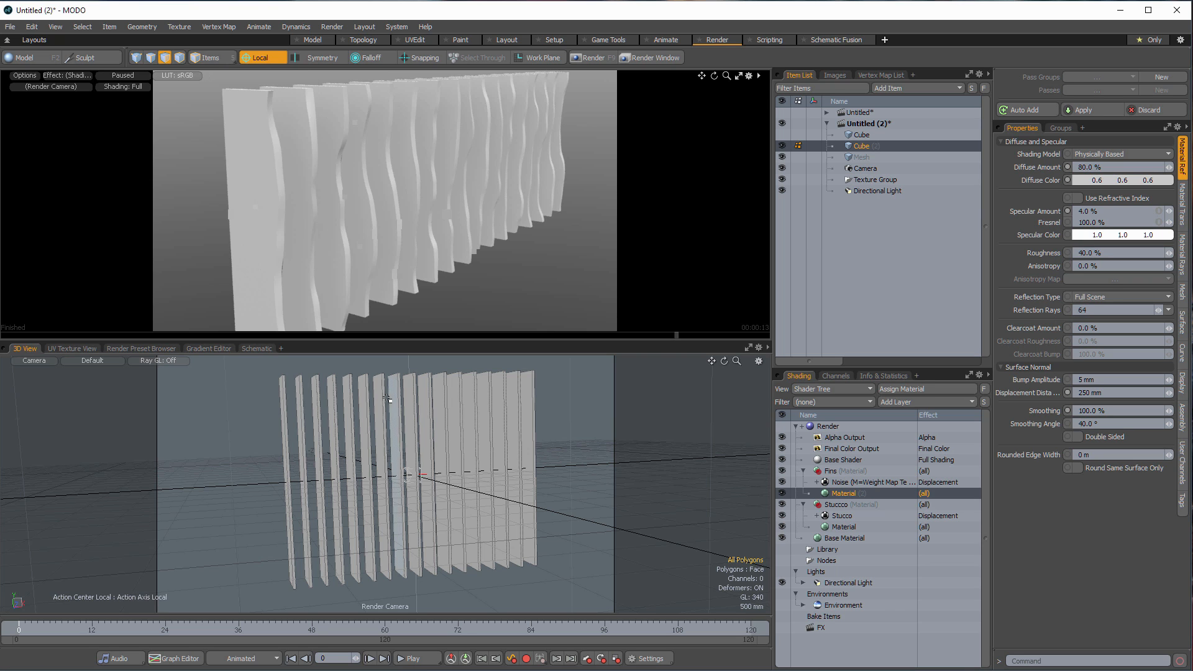
pyautogui.press('y')
pyautogui.moveTo(585, 465); pyautogui.dragTo(667, 460)
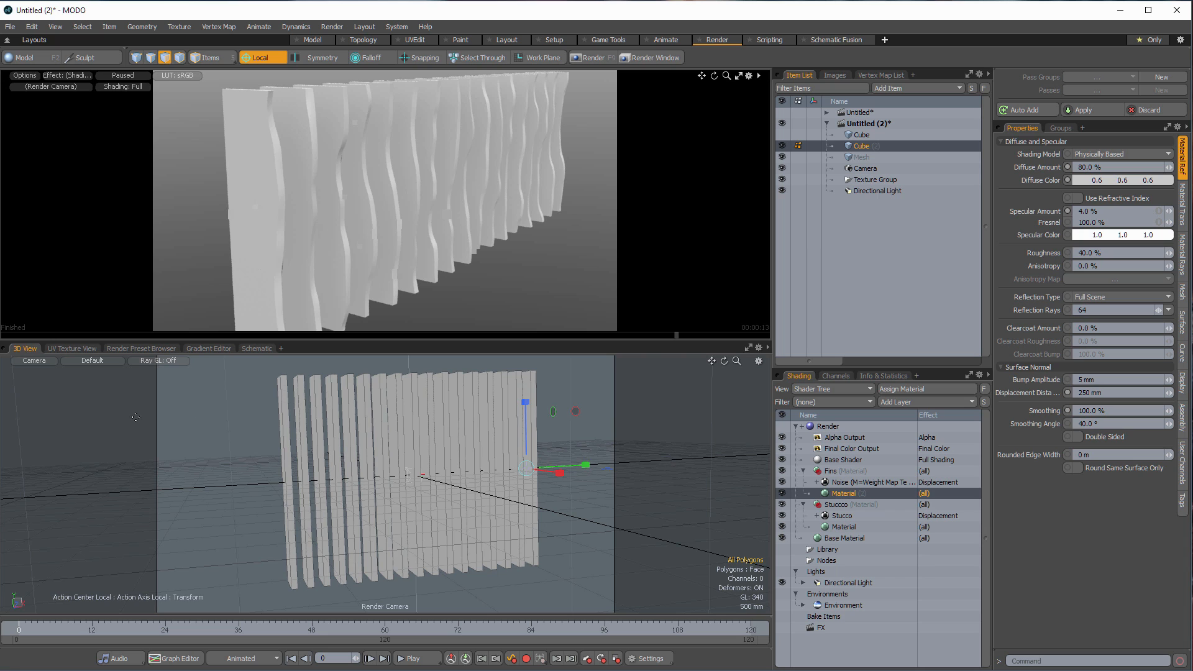
pyautogui.press('space')
pyautogui.keyDown('alt'); pyautogui.moveTo(222, 412); pyautogui.dragTo(48, 31); pyautogui.keyUp('alt')
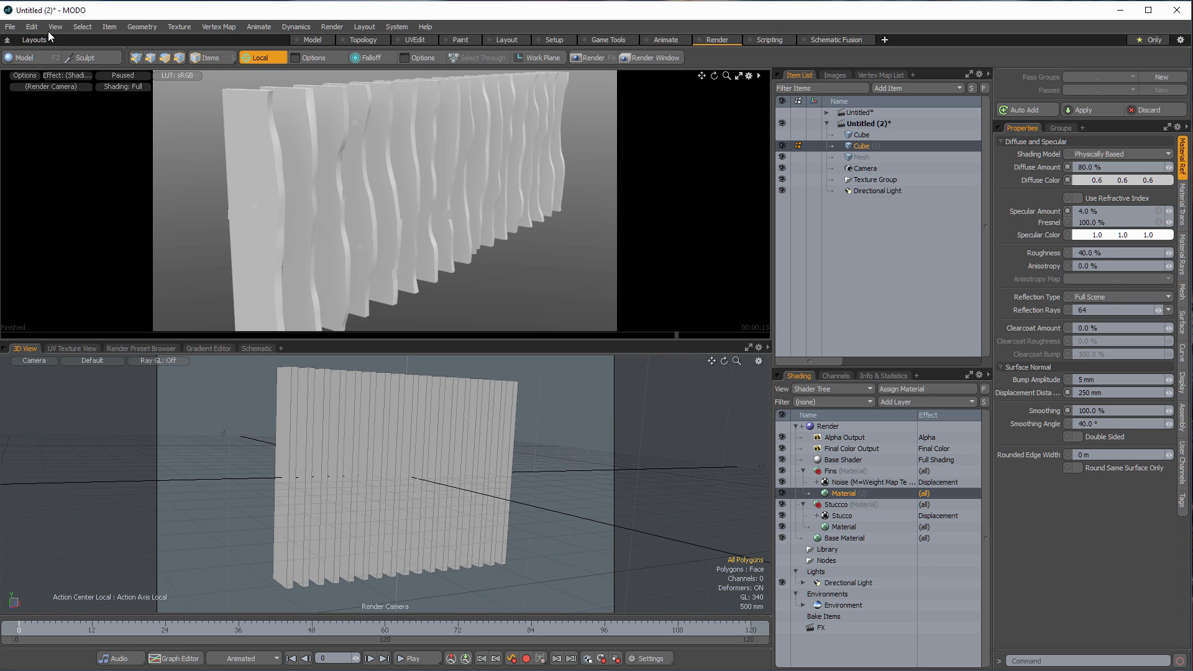
# - Resume the preview render and examine the displaced front edges of the fins from several angles
pyautogui.click(130, 77)
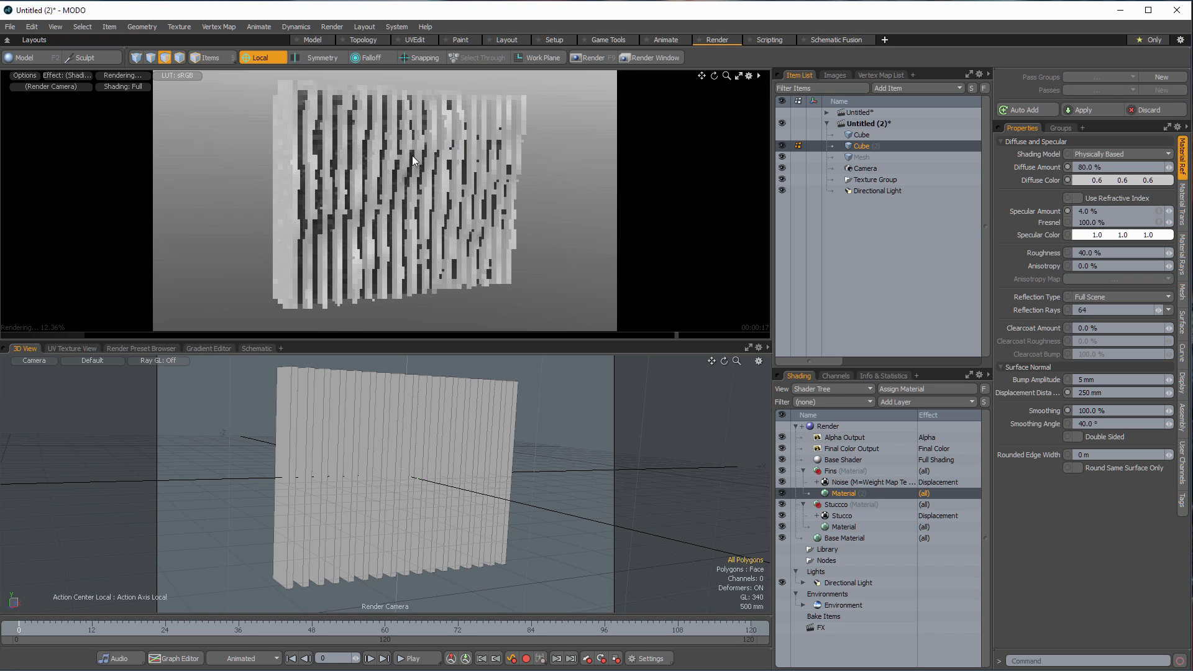
pyautogui.keyDown('alt'); pyautogui.moveTo(388, 190); pyautogui.dragTo(338, 155); pyautogui.keyUp('alt')
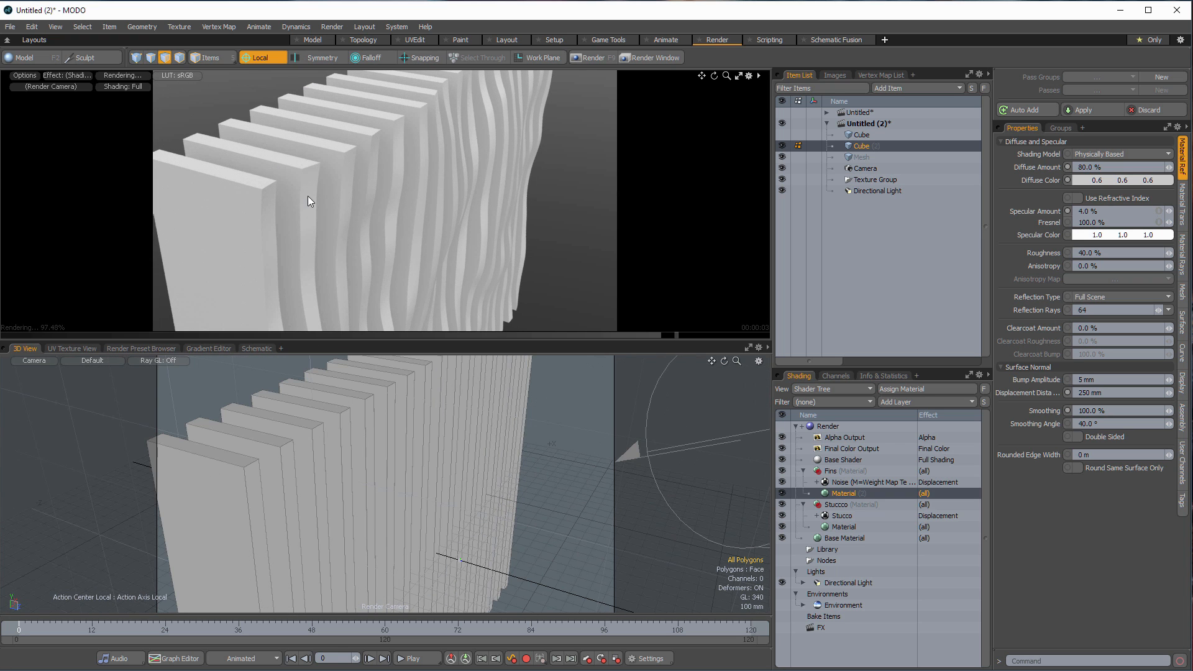
pyautogui.keyDown('alt'); pyautogui.moveTo(292, 190); pyautogui.dragTo(229, 165); pyautogui.keyUp('alt')
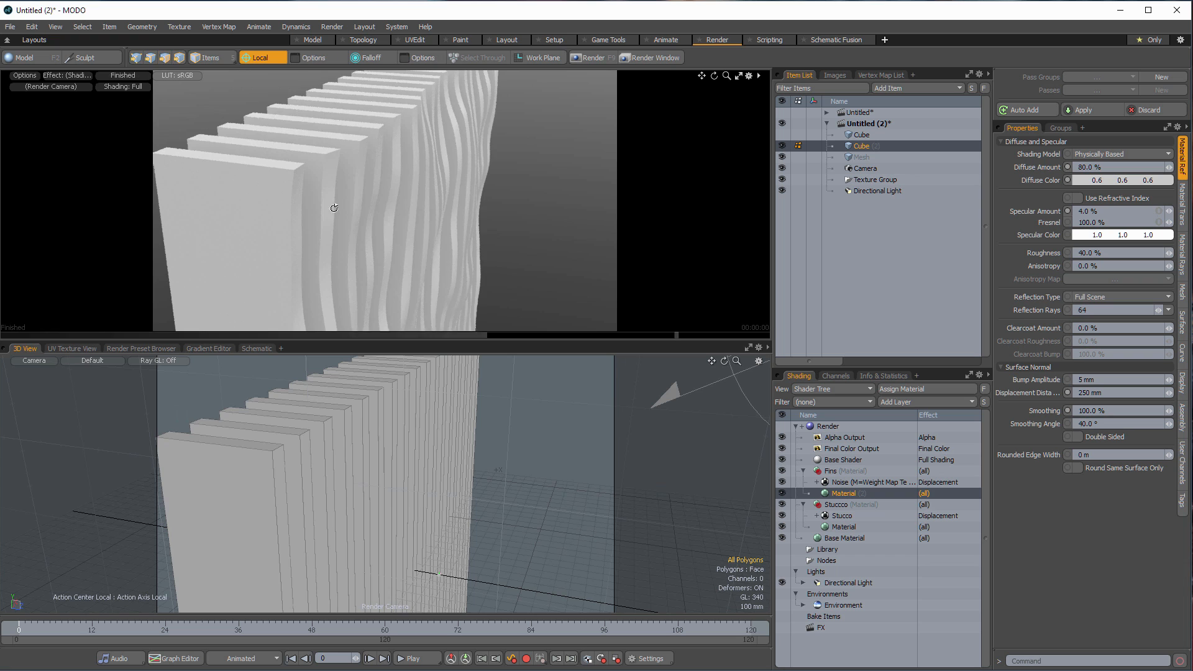
pyautogui.keyDown('alt'); pyautogui.moveTo(248, 230); pyautogui.dragTo(331, 142); pyautogui.keyUp('alt')
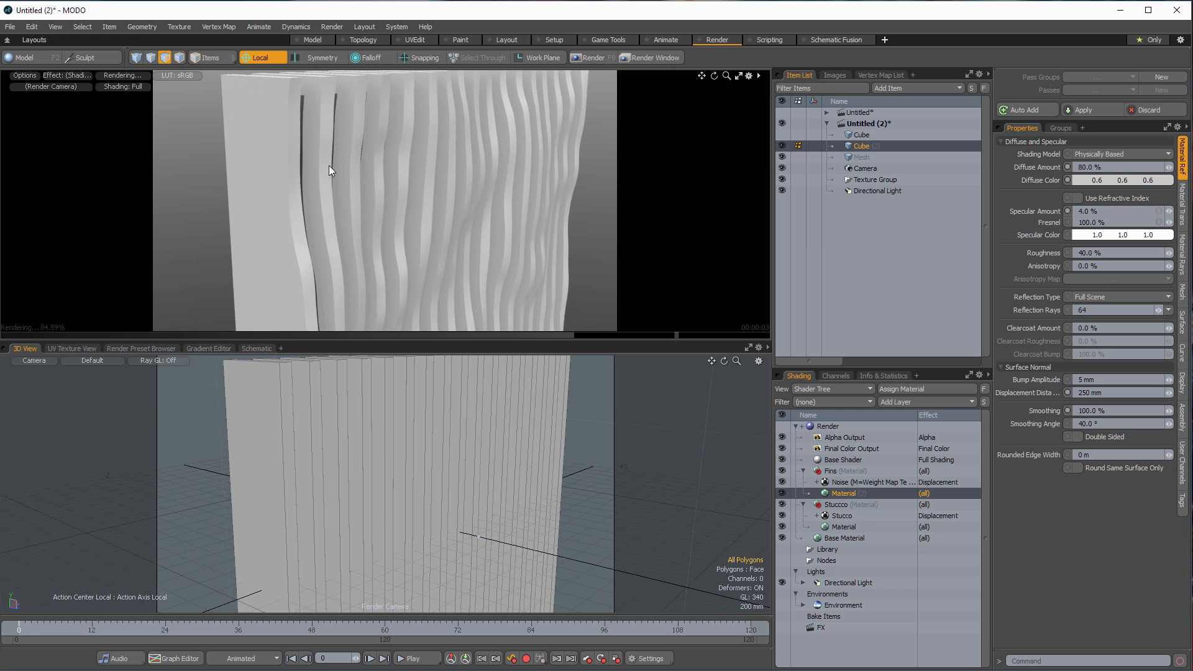
pyautogui.keyDown('alt'); pyautogui.moveTo(442, 225); pyautogui.dragTo(397, 184); pyautogui.keyUp('alt')
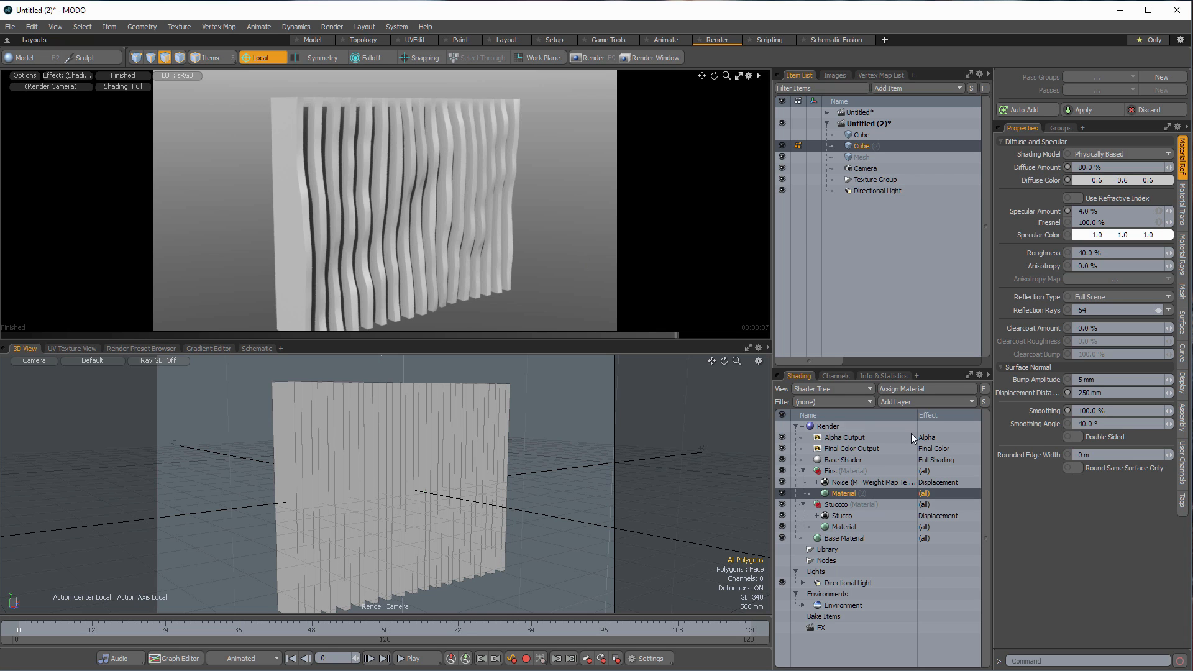
# - Select the masked Noise texture in the Fins group
pyautogui.click(846, 482)
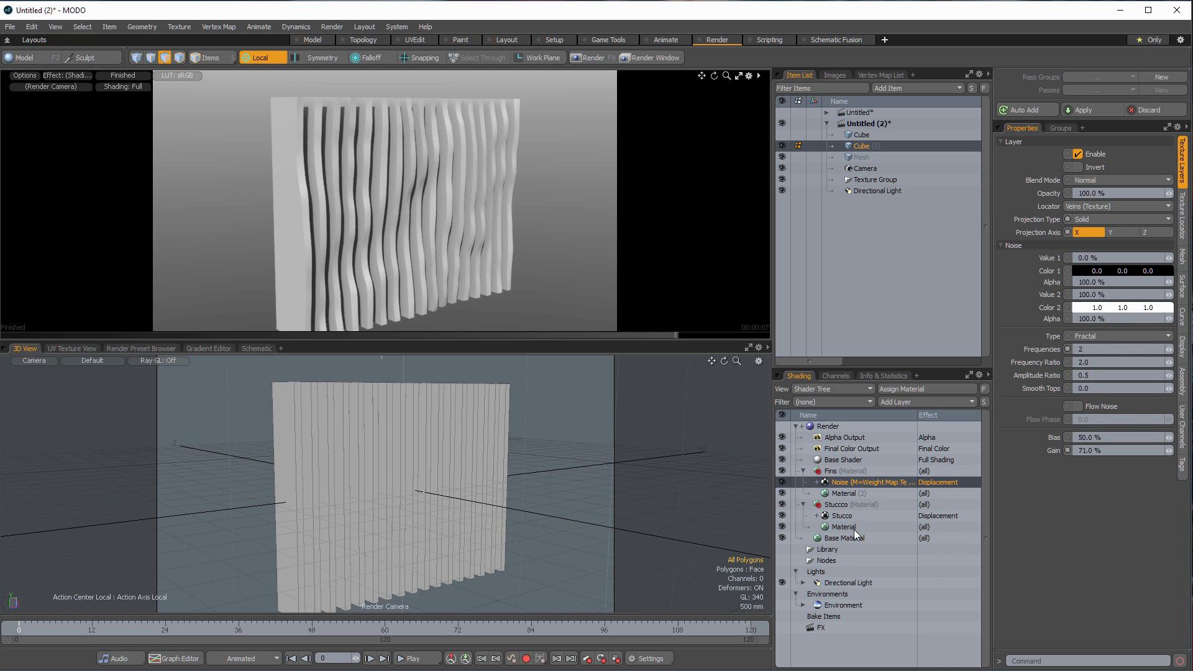